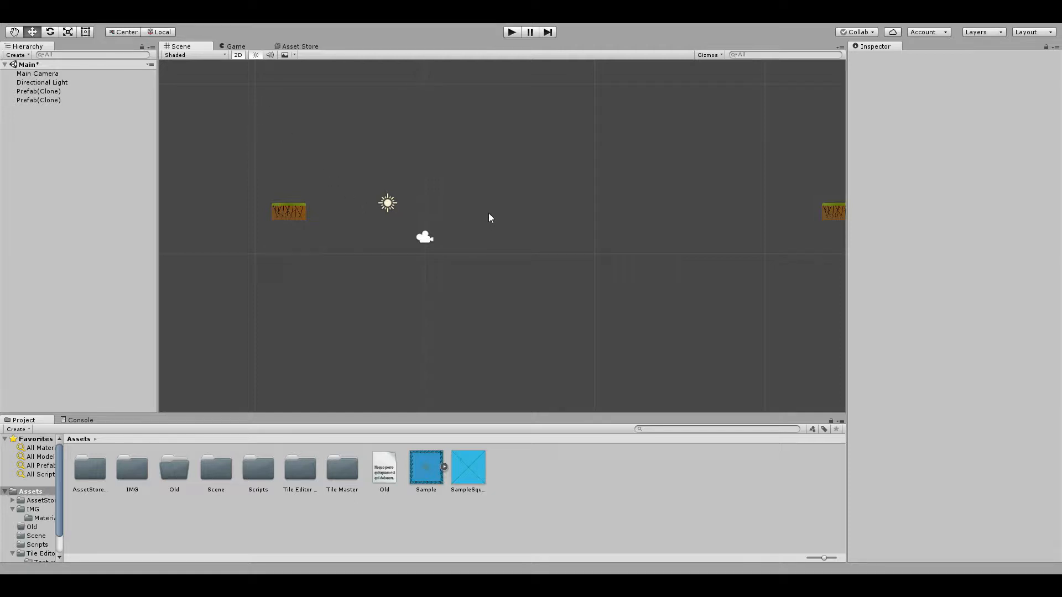
# - Dock the Tile Master window below the Hierarchy and widen it slightly
pyautogui.scroll(2, 486, 223)
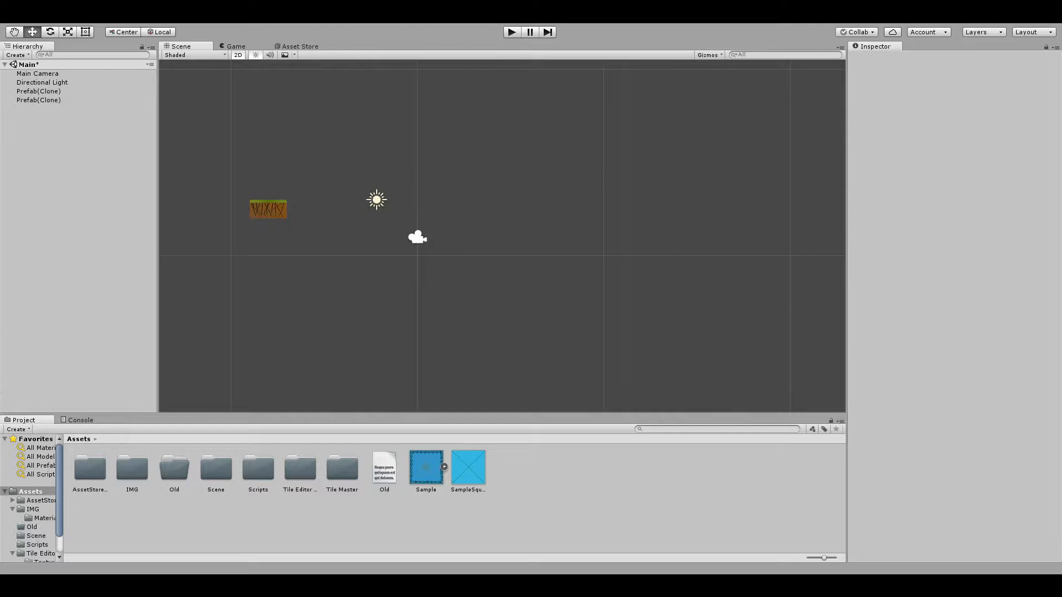
pyautogui.moveTo(103, 288); pyautogui.dragTo(131, 164)
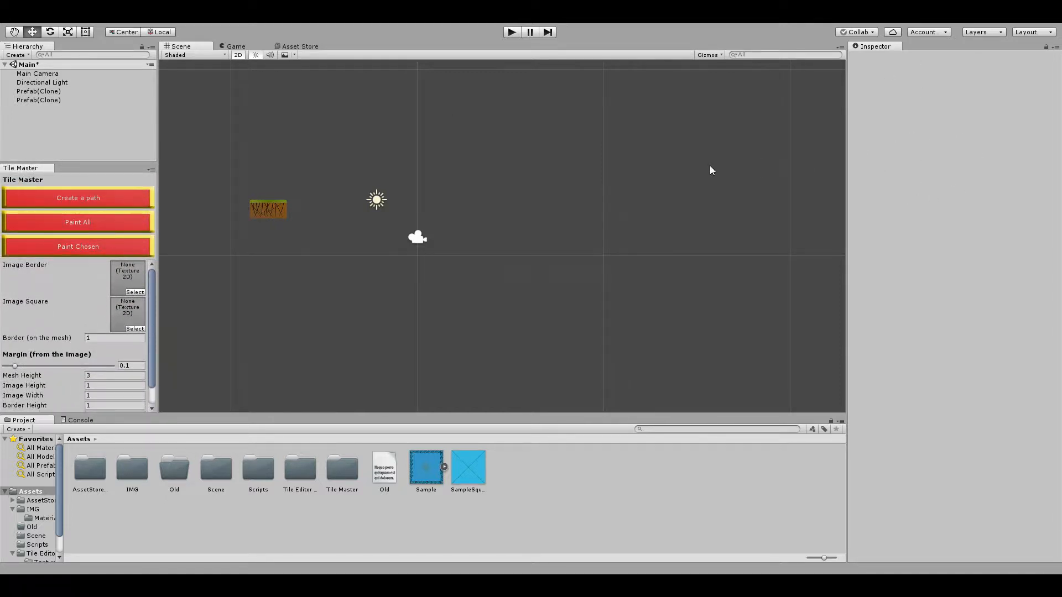
pyautogui.moveTo(158, 271); pyautogui.dragTo(169, 271)
# - Examine the Tile Master options for images, border, margin, mesh height, image size and border size
pyautogui.scroll(-1, 78, 354)
pyautogui.scroll(1, 73, 376)
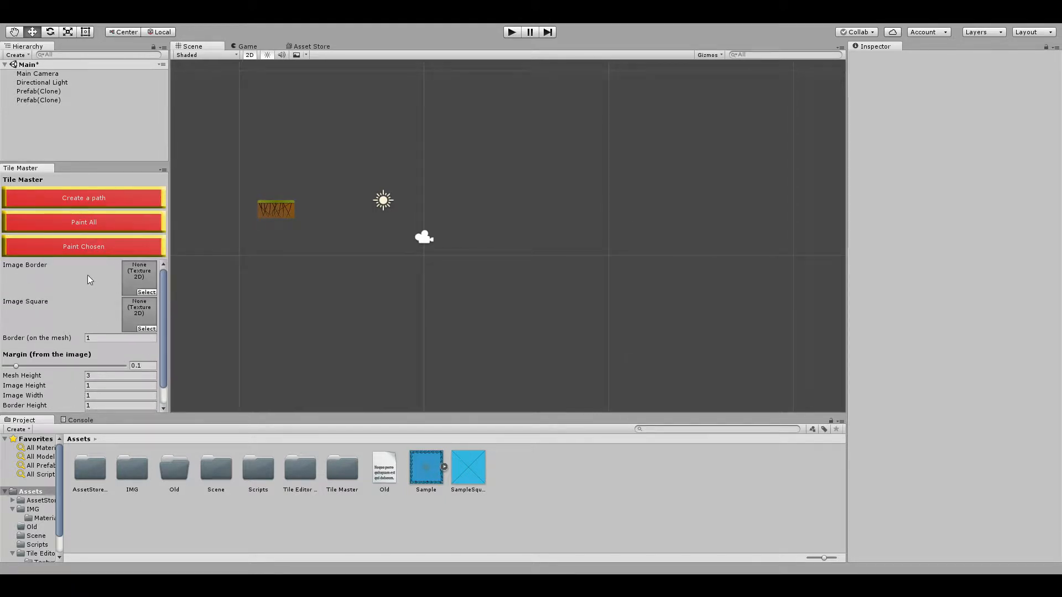
pyautogui.scroll(-1, 87, 280)
pyautogui.scroll(1, 88, 279)
pyautogui.scroll(-1, 89, 274)
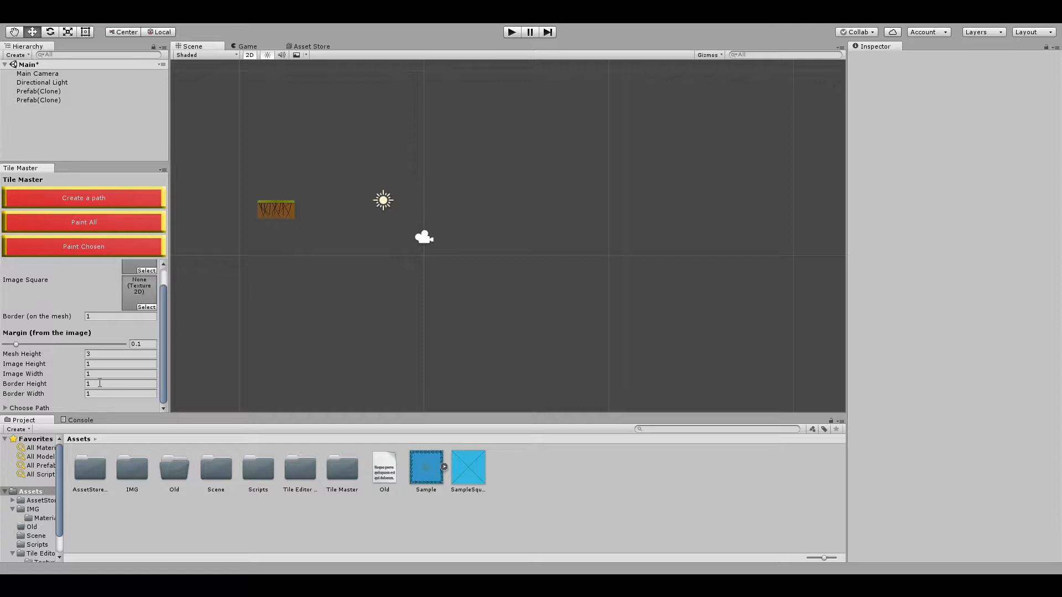
pyautogui.scroll(1, 99, 383)
pyautogui.scroll(-1, 114, 391)
pyautogui.scroll(1, 91, 356)
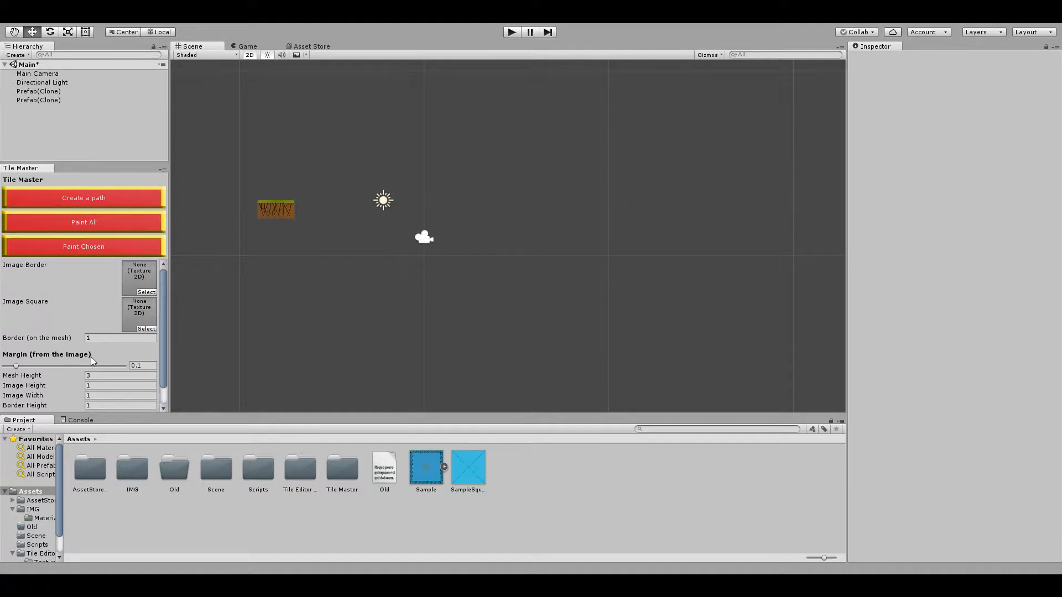
# - Create a path with no border or square image assigned, and select the Path object
pyautogui.click(123, 205)
pyautogui.doubleClick(107, 108)
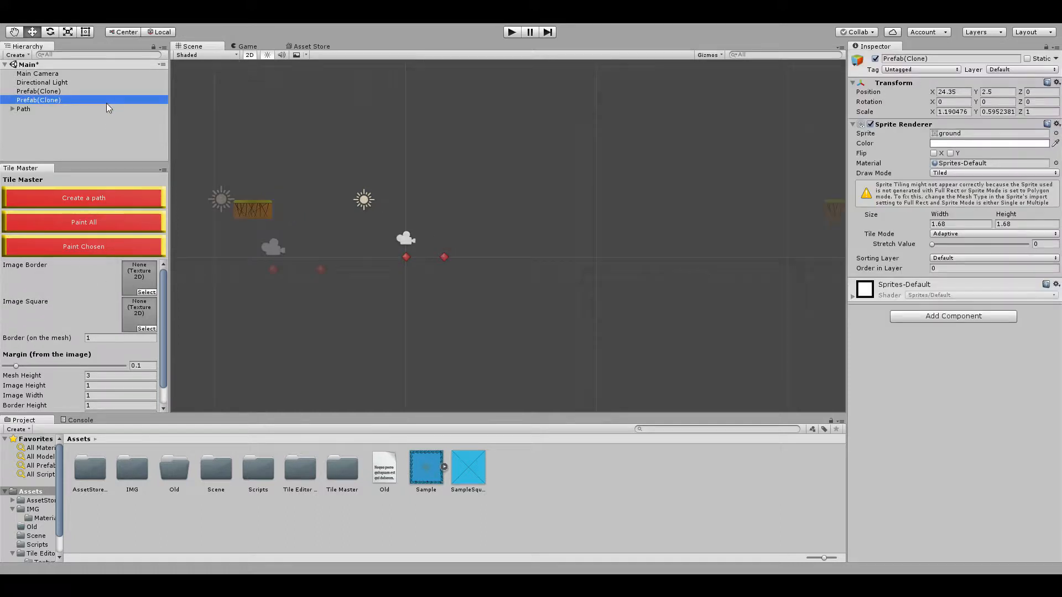
pyautogui.scroll(3, 526, 217)
pyautogui.write('wtwtw')
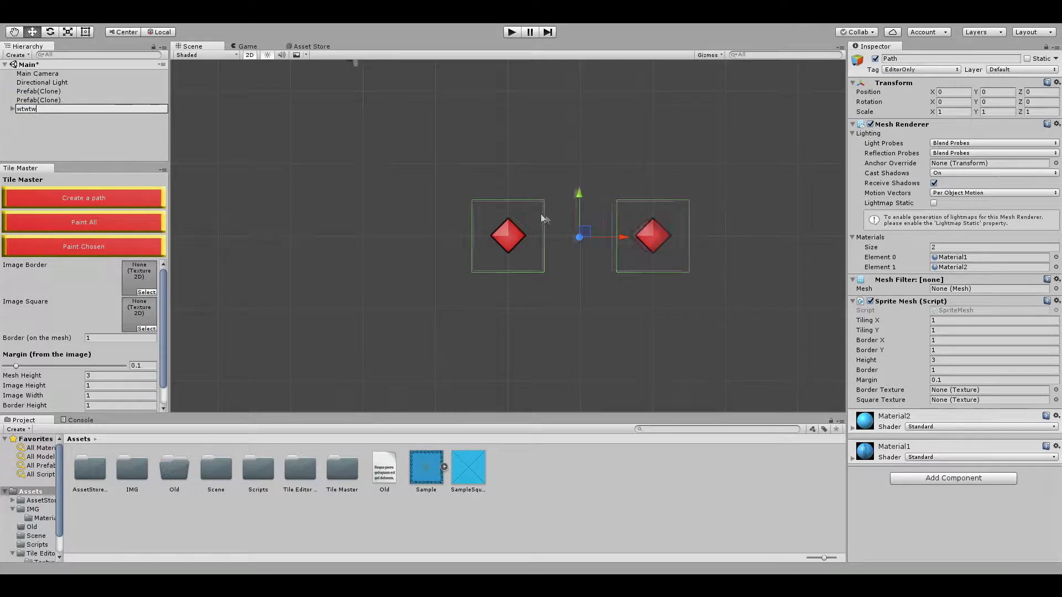
pyautogui.scroll(-6, 539, 214)
pyautogui.press('Return')
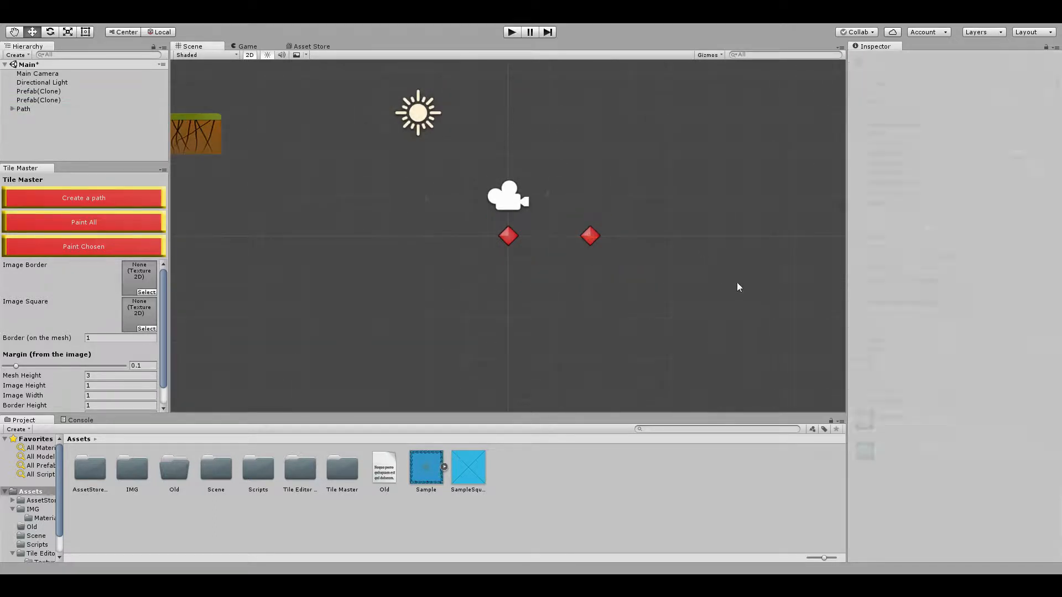
pyautogui.click(110, 109)
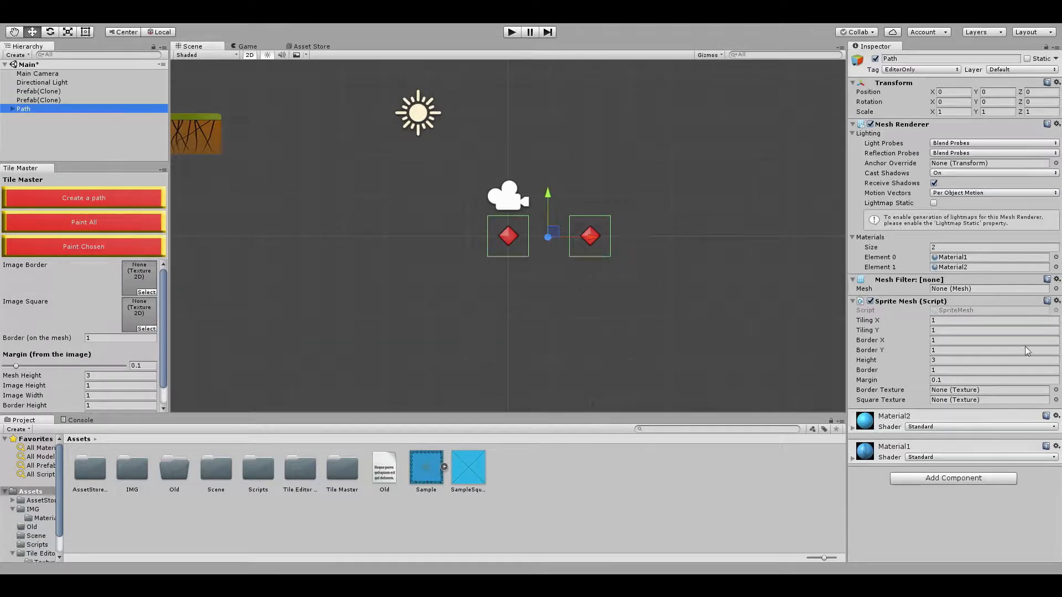
# - Paint the untextured two-point path with Paint All
pyautogui.scroll(-2, 83, 371)
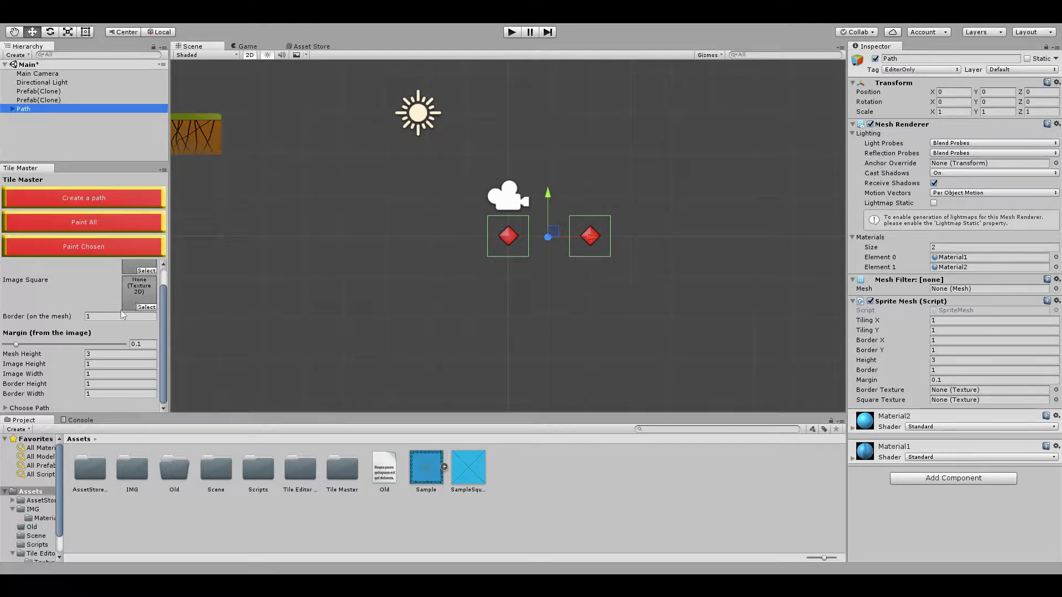
pyautogui.scroll(2, 138, 307)
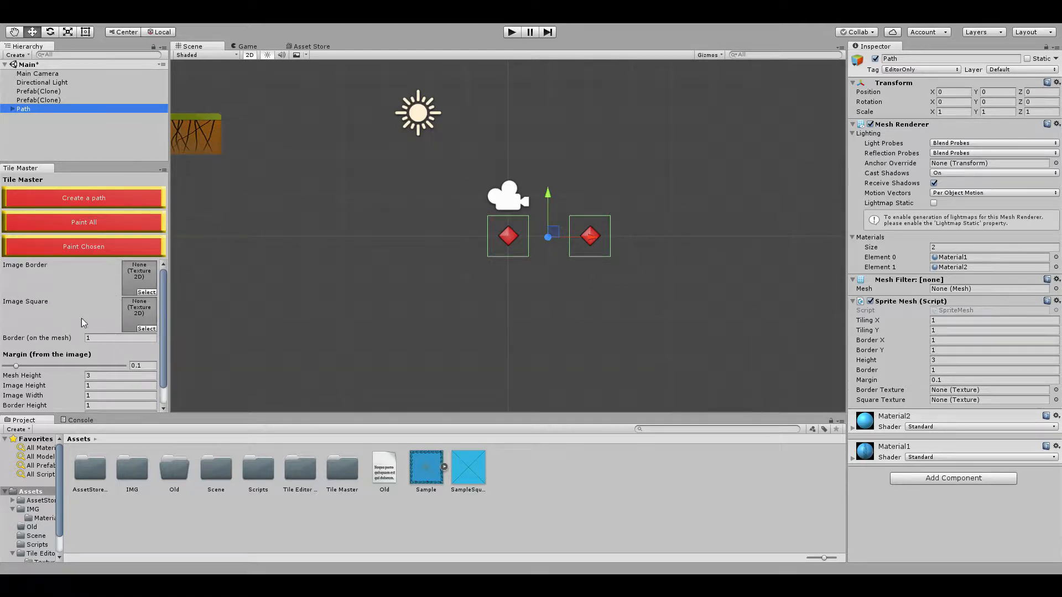
pyautogui.scroll(-2, 85, 325)
pyautogui.scroll(-3, 429, 333)
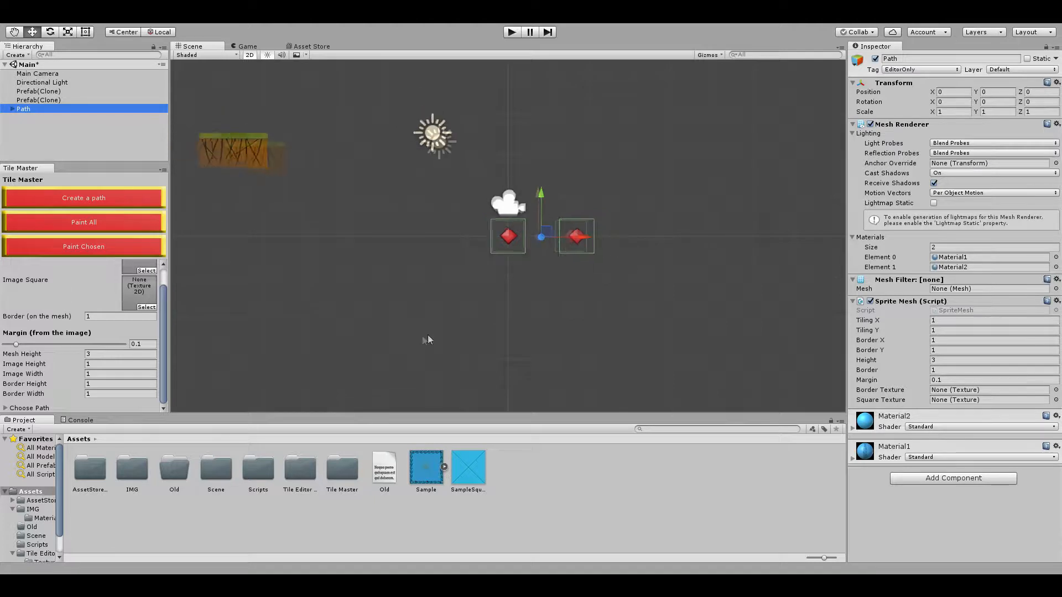
pyautogui.click(137, 223)
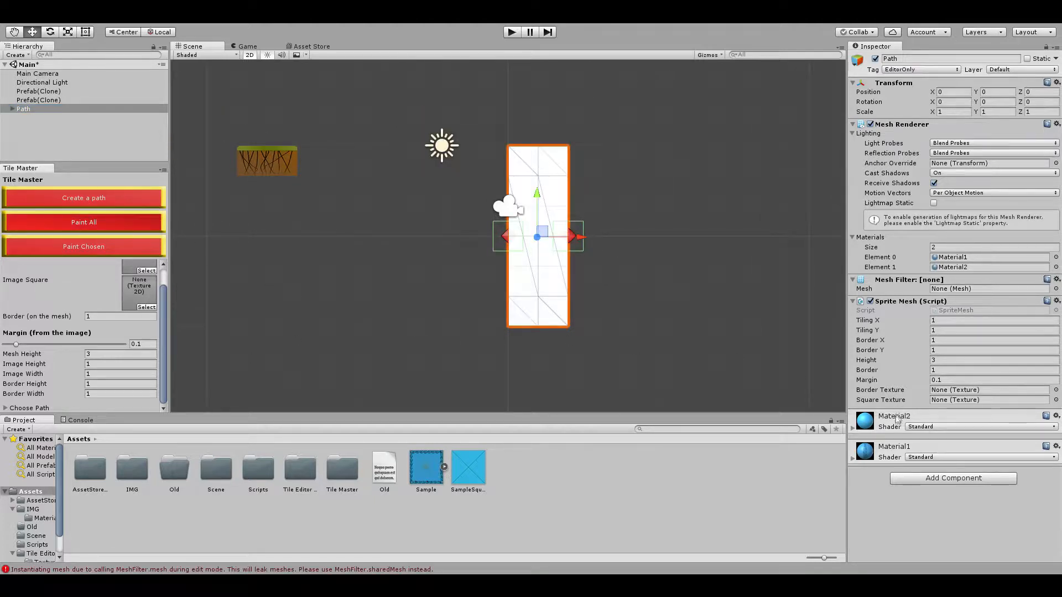
# - Locate the path's Material1 asset in the project, and return to the Assets folder
pyautogui.click(973, 257)
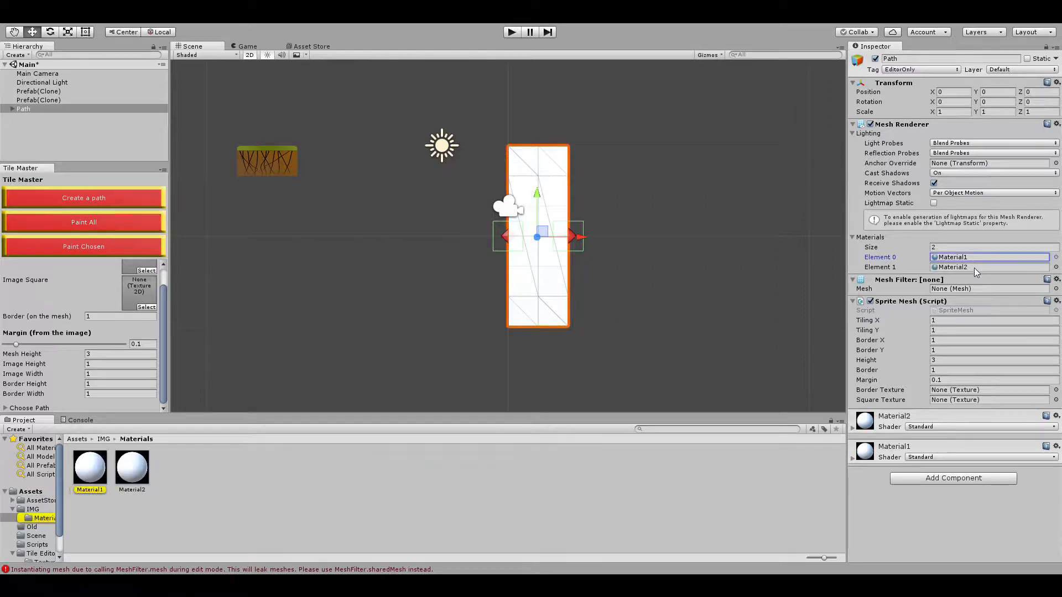
pyautogui.click(78, 439)
pyautogui.click(370, 334)
pyautogui.click(524, 294)
# - Delete the untextured Path object from the scene
pyautogui.click(82, 110)
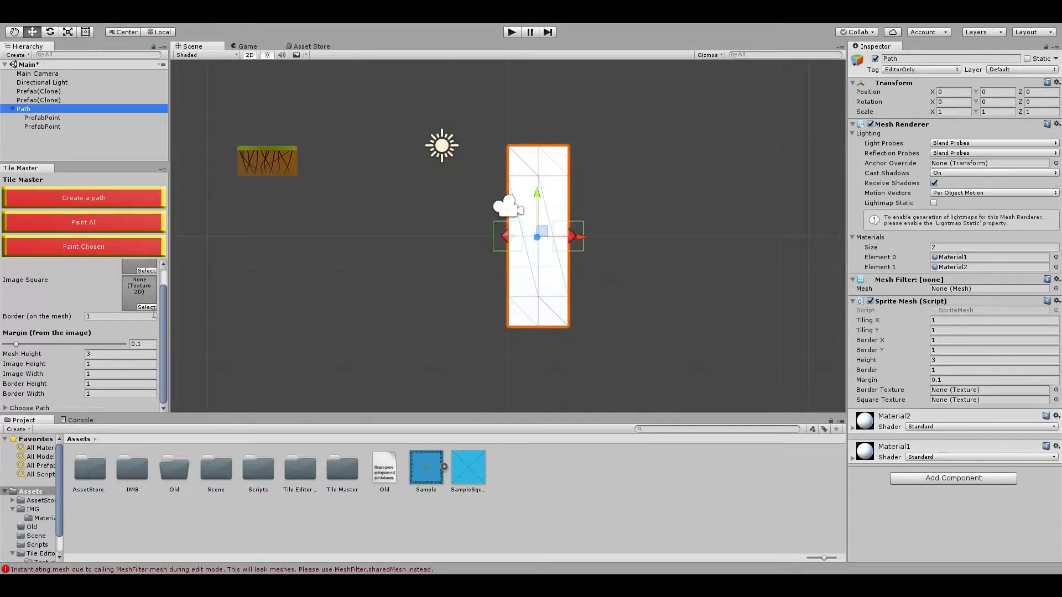
pyautogui.press('Delete')
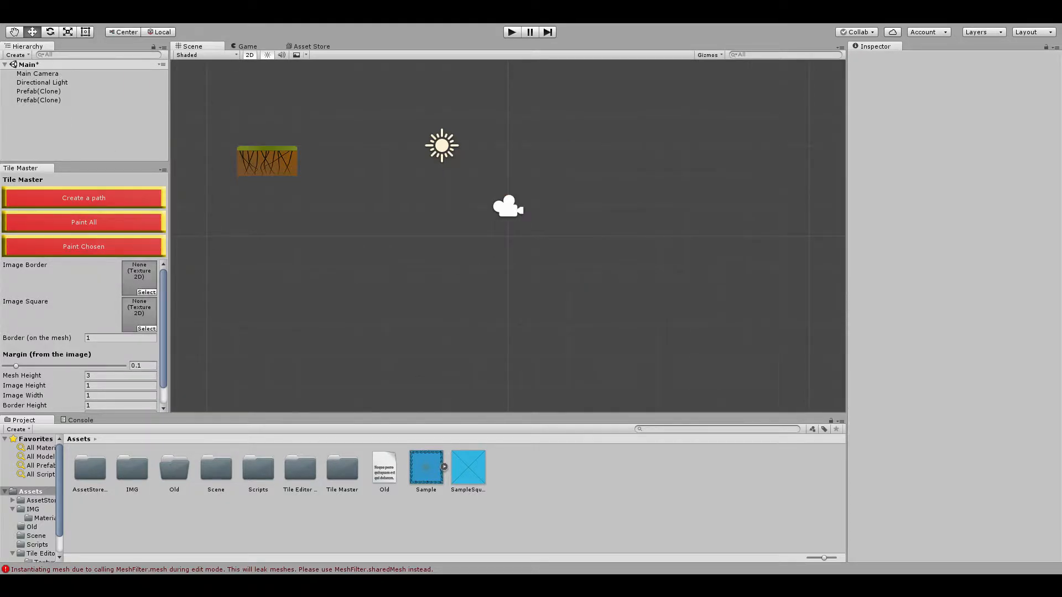
# - Assign the Sample texture as Image Border and SampleSquare as Image Square in Tile Master
pyautogui.doubleClick(488, 347)
pyautogui.click(154, 328)
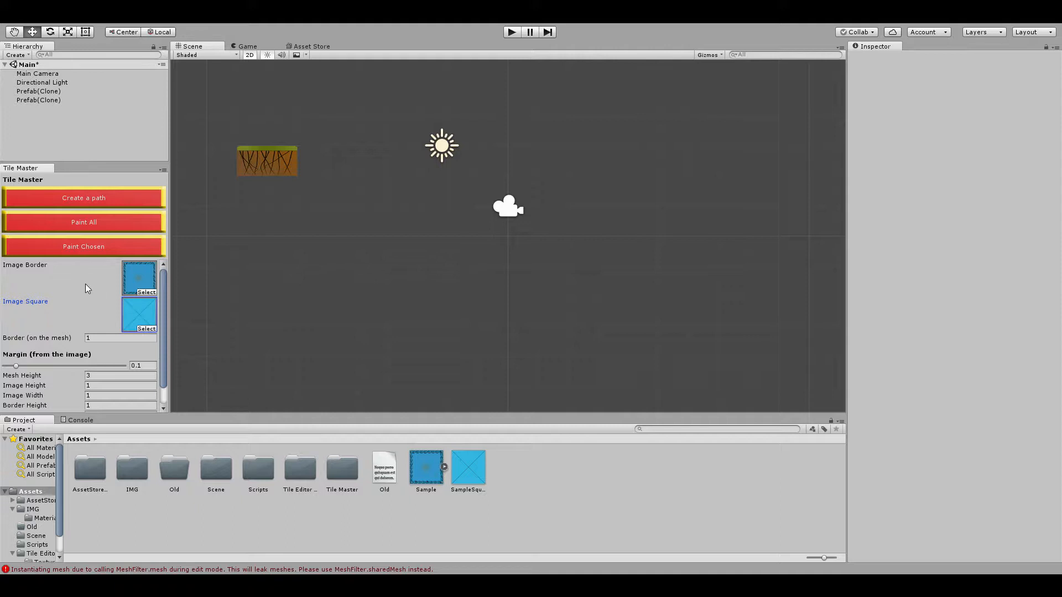
pyautogui.scroll(-2, 101, 293)
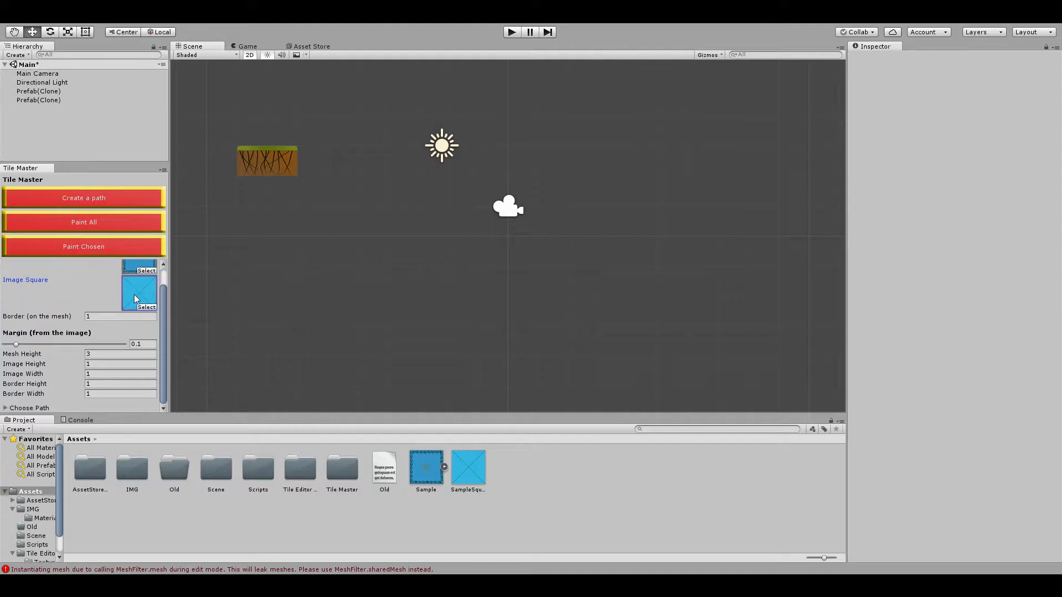
# - Create a new path with the assigned textures, and select the Path object to show its components
pyautogui.click(124, 196)
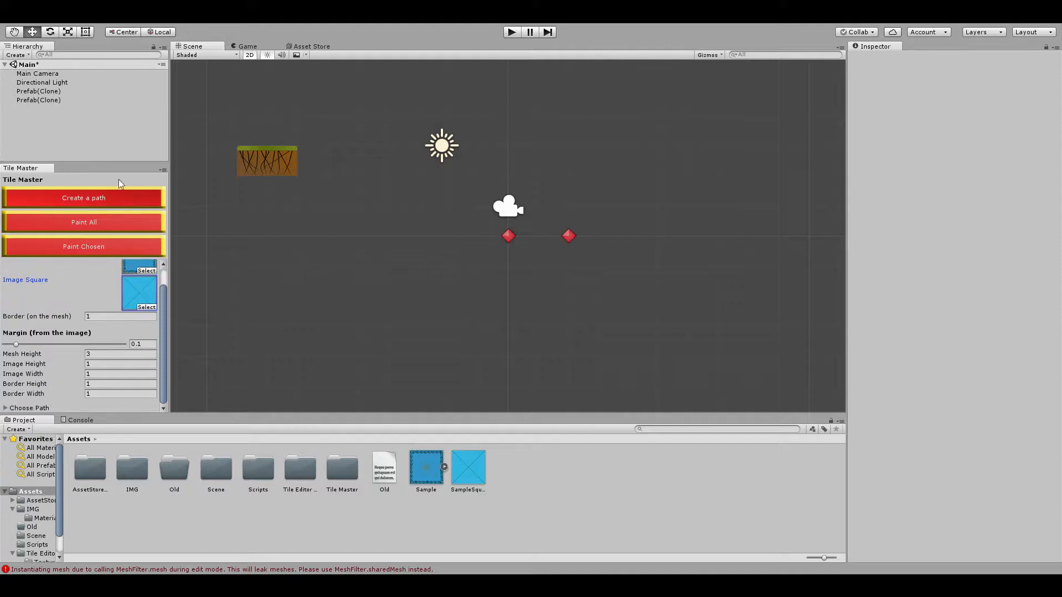
pyautogui.click(84, 100)
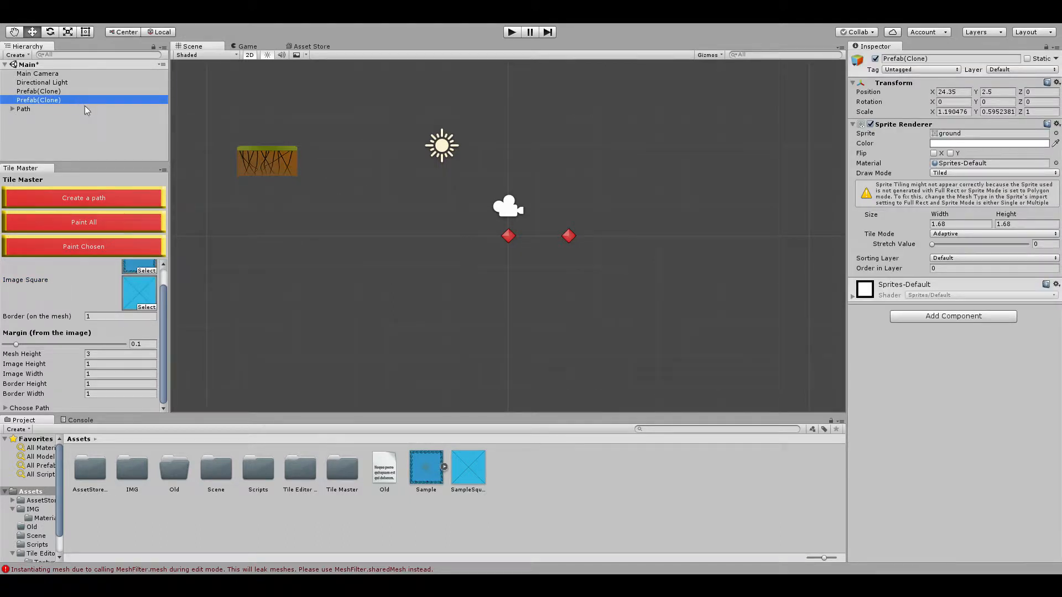
pyautogui.click(85, 109)
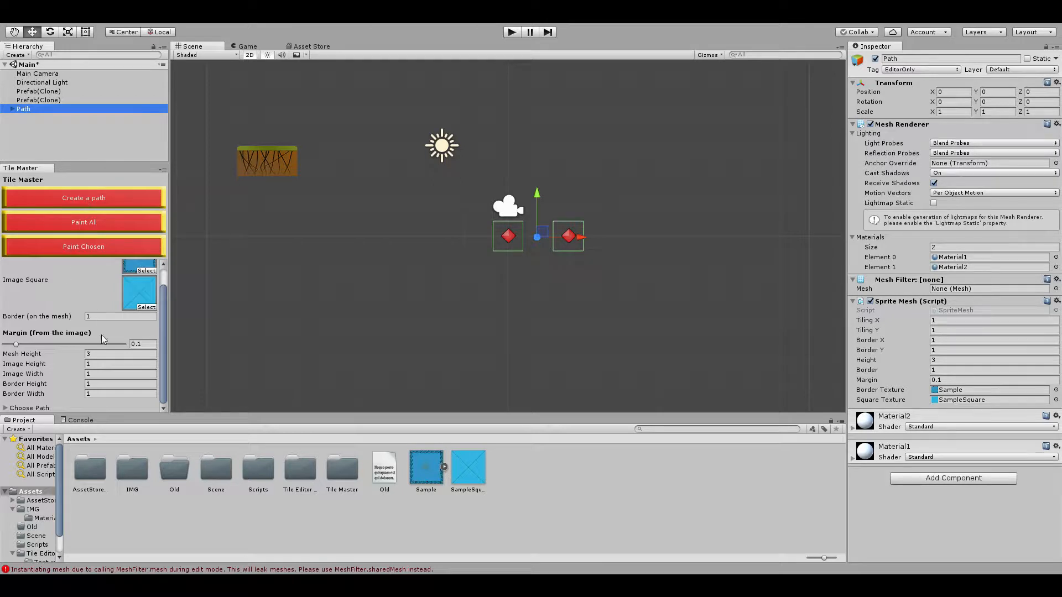
pyautogui.scroll(2, 110, 317)
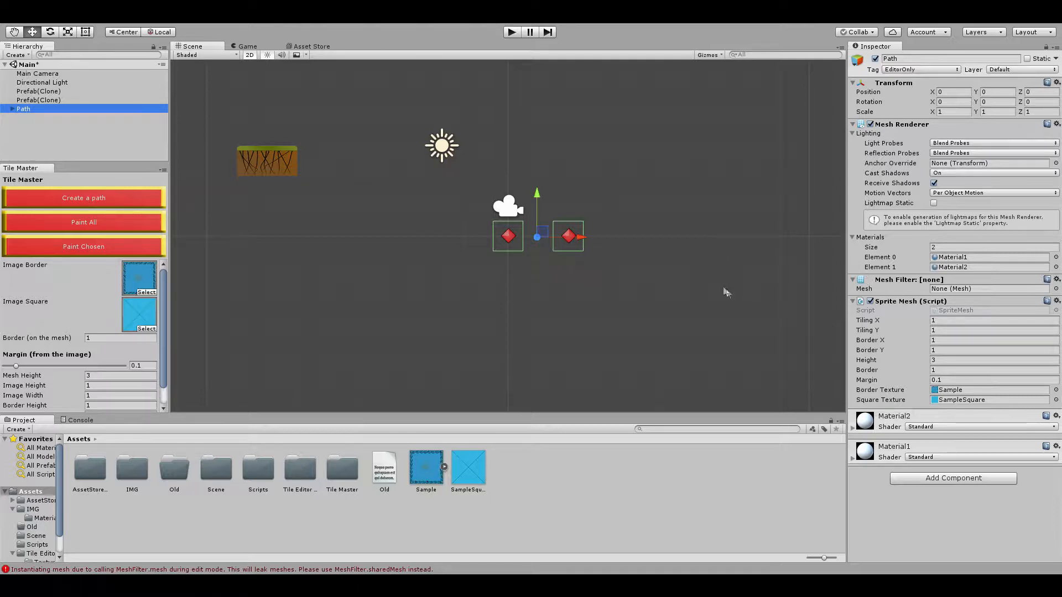
# - Check the new path in the Game view and return to the Scene view
pyautogui.scroll(-3, 687, 297)
pyautogui.scroll(3, 672, 300)
pyautogui.click(367, 201)
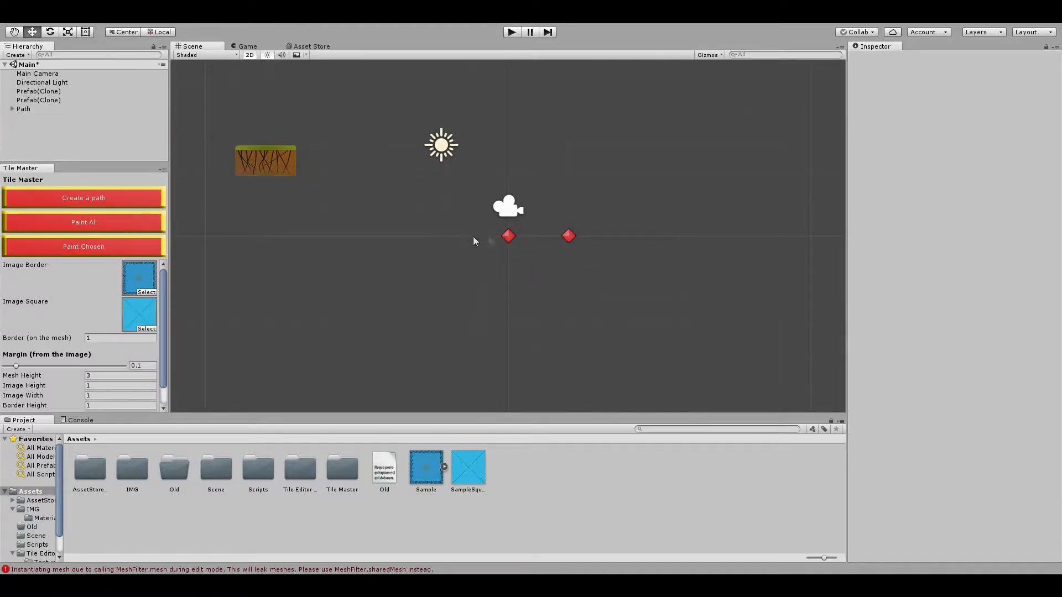
pyautogui.click(239, 47)
pyautogui.click(217, 47)
pyautogui.click(235, 47)
pyautogui.click(215, 47)
# - Move the path's second point along the X axis to about 6.79
pyautogui.click(572, 235)
pyautogui.scroll(-1, 686, 271)
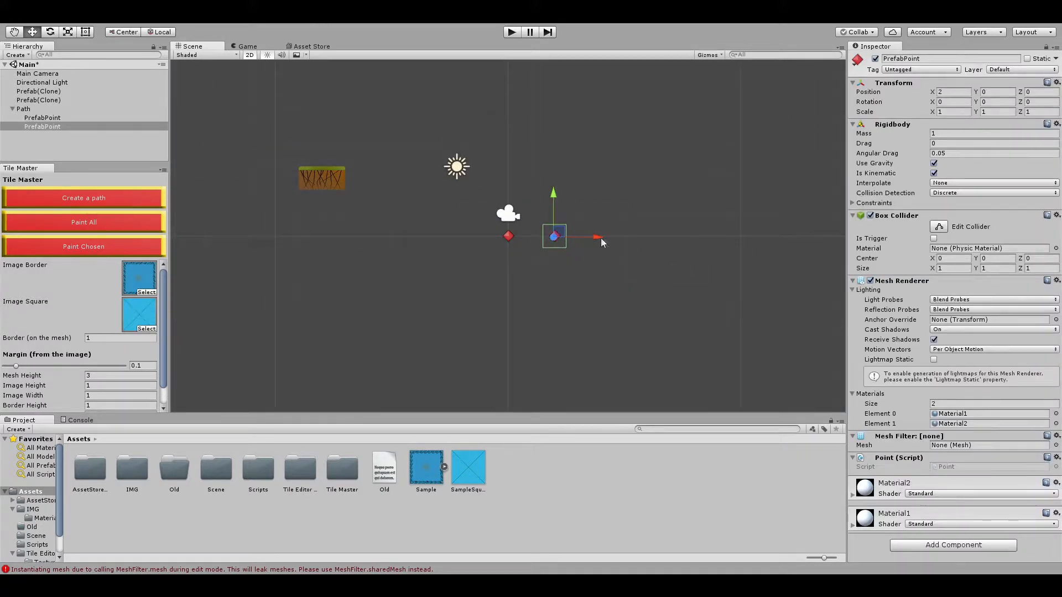
pyautogui.moveTo(601, 238); pyautogui.dragTo(714, 239)
pyautogui.click(686, 282)
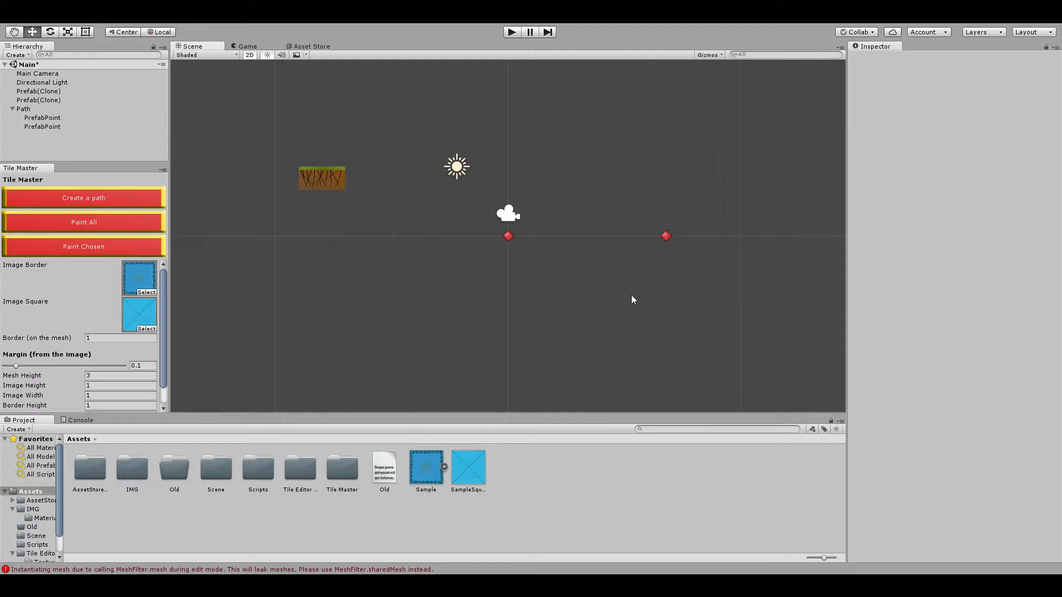
pyautogui.moveTo(632, 294); pyautogui.dragTo(532, 297, button='middle')
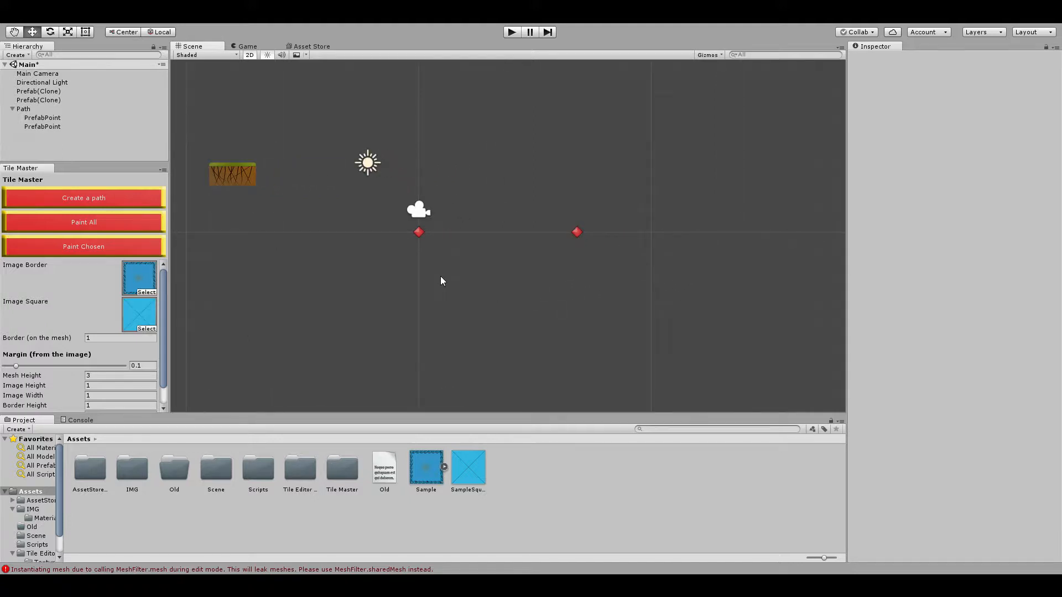
# - Inspect the Path object and each of its two child PrefabPoint objects in the scene
pyautogui.click(119, 109)
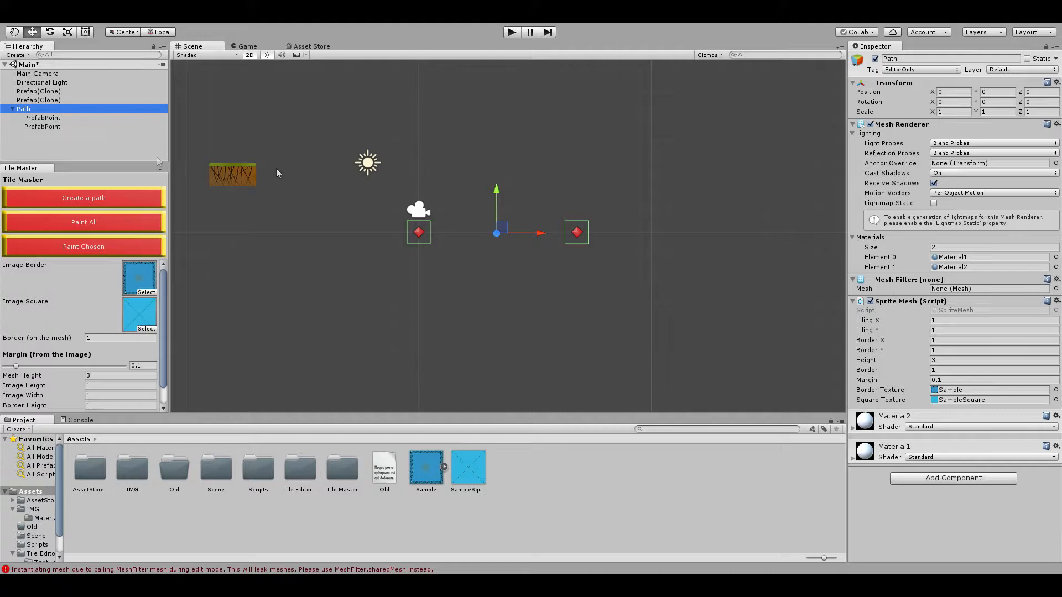
pyautogui.click(55, 118)
pyautogui.click(56, 127)
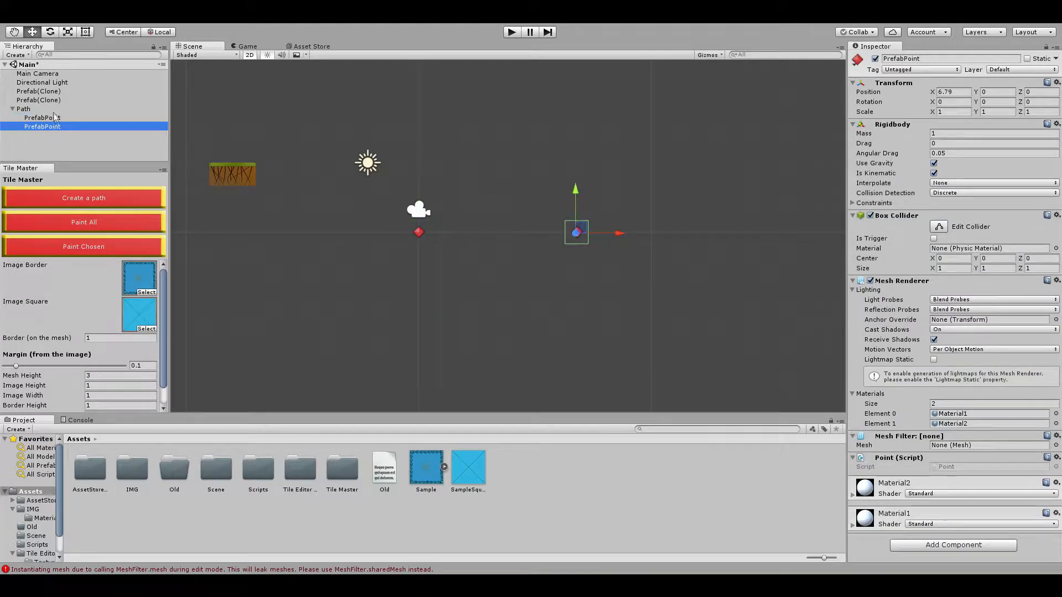
pyautogui.doubleClick(52, 109)
pyautogui.doubleClick(57, 115)
pyautogui.doubleClick(59, 126)
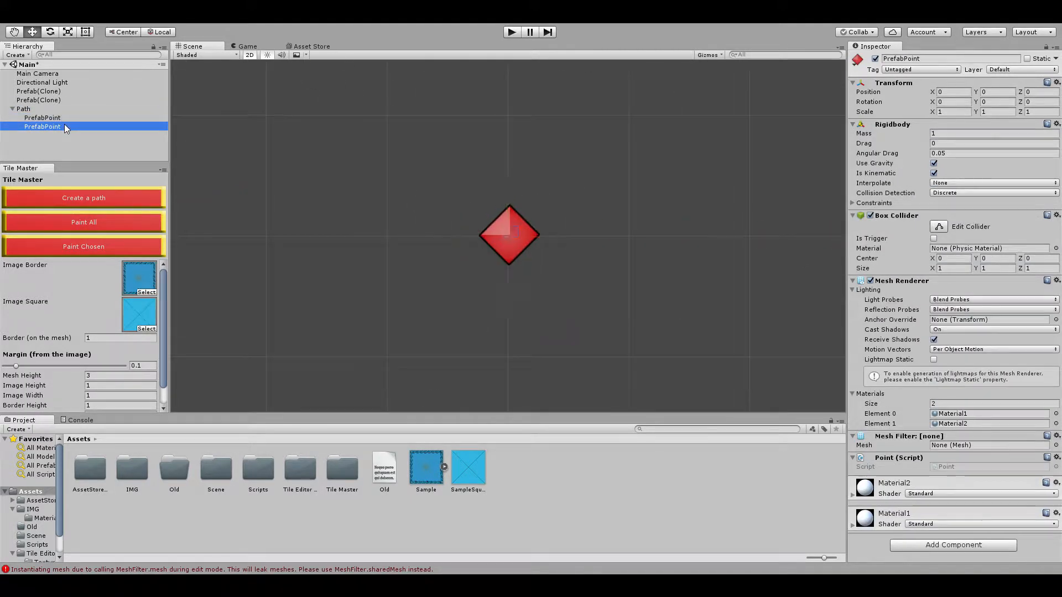
pyautogui.click(55, 109)
# - Add a third point to the path beyond the second one, level with the other two points
pyautogui.scroll(-8, 451, 244)
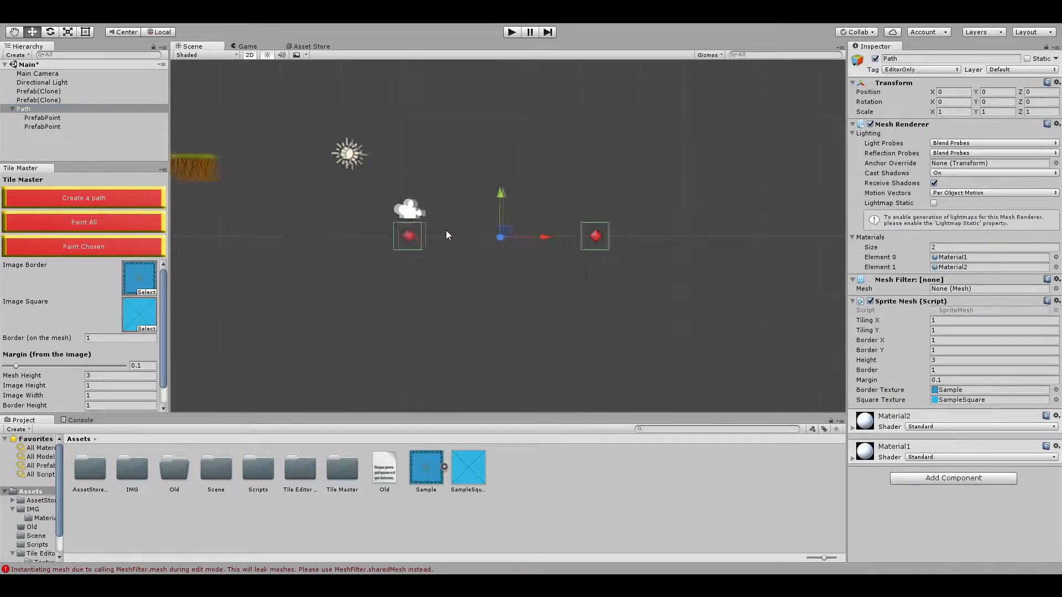
pyautogui.click(446, 230)
pyautogui.moveTo(596, 235); pyautogui.dragTo(272, 188)
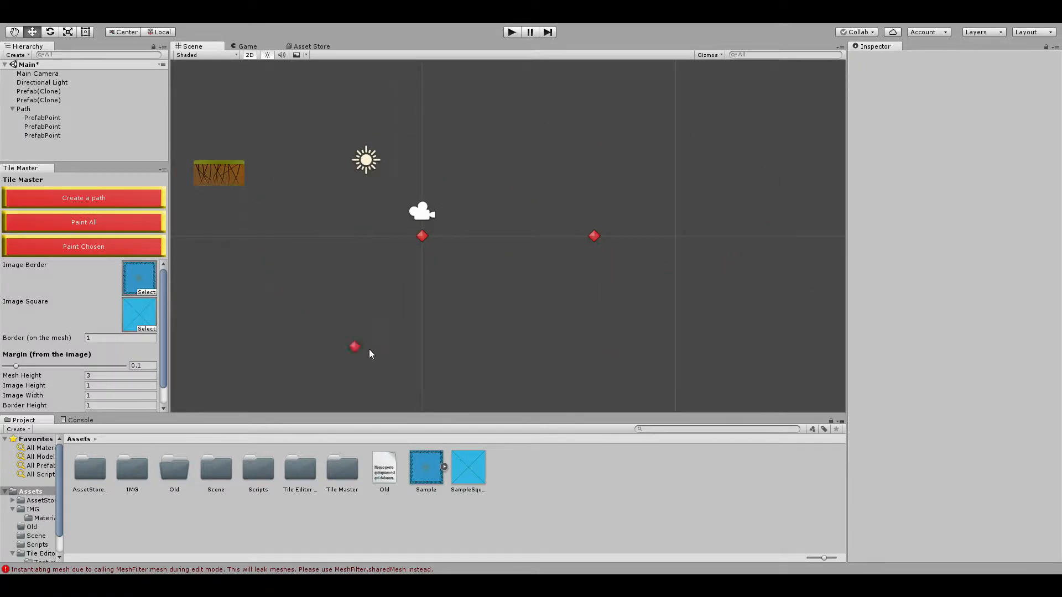
pyautogui.moveTo(757, 211); pyautogui.dragTo(761, 215)
pyautogui.moveTo(770, 232); pyautogui.dragTo(770, 234)
pyautogui.moveTo(656, 273); pyautogui.dragTo(605, 267, button='middle')
# - Paint the three-point path with its border and square textures using Paint All
pyautogui.click(57, 111)
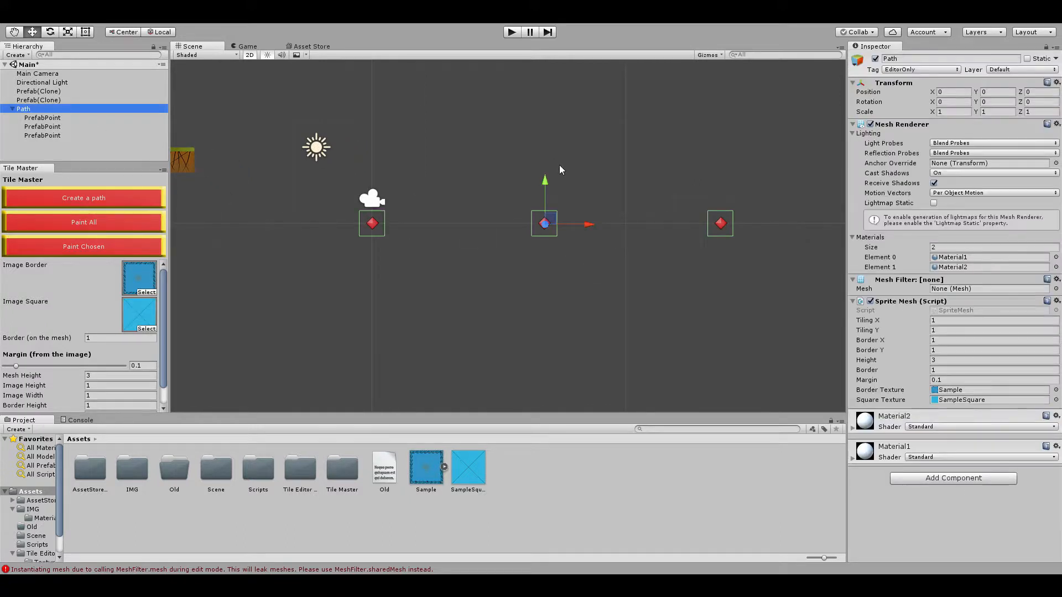
pyautogui.click(92, 225)
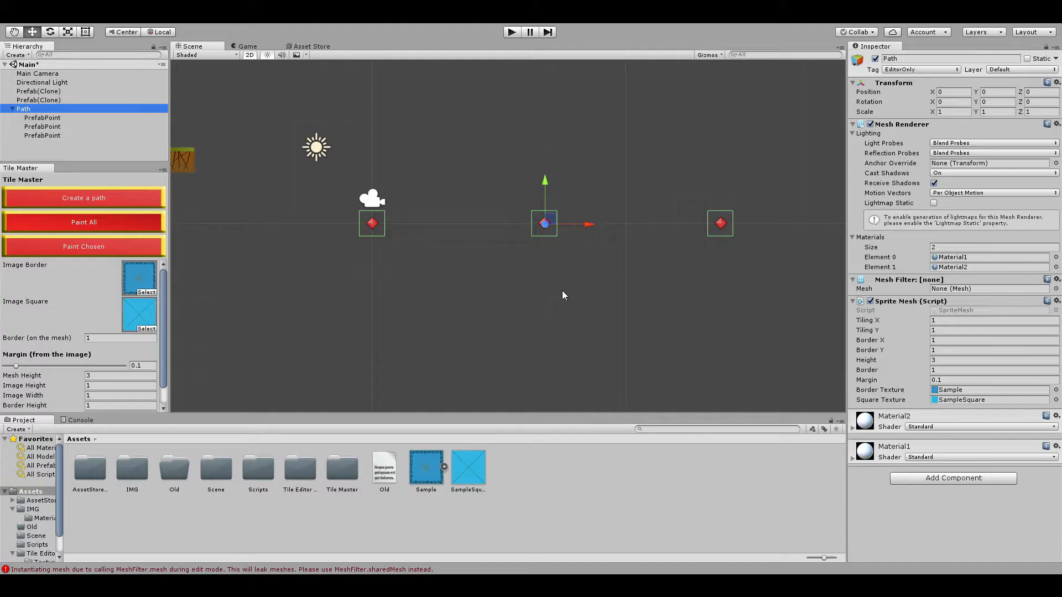
pyautogui.click(52, 224)
pyautogui.scroll(-2, 608, 306)
pyautogui.scroll(1, 607, 306)
pyautogui.click(606, 306)
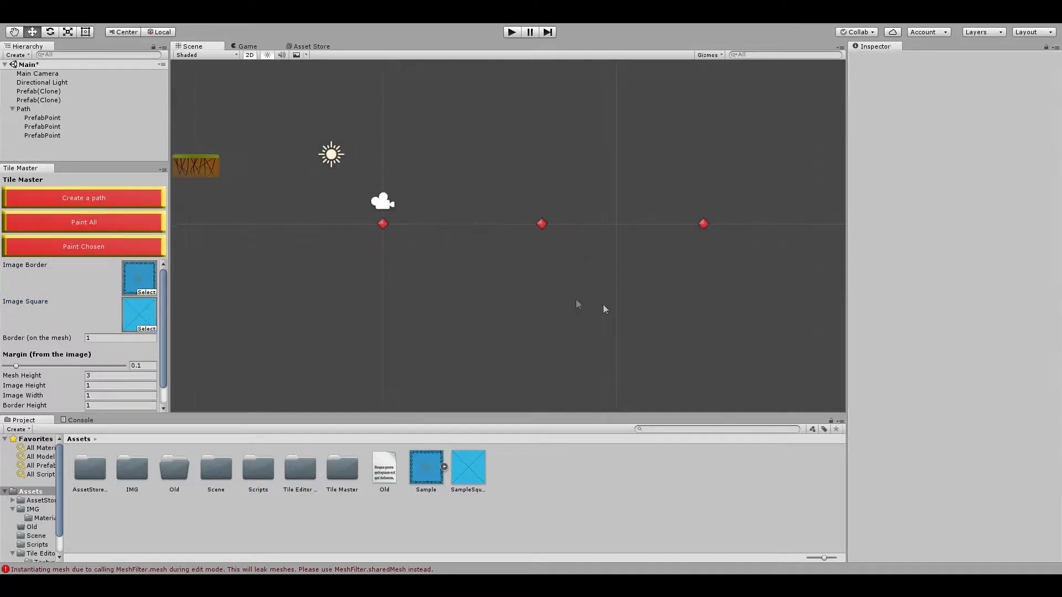
pyautogui.click(118, 229)
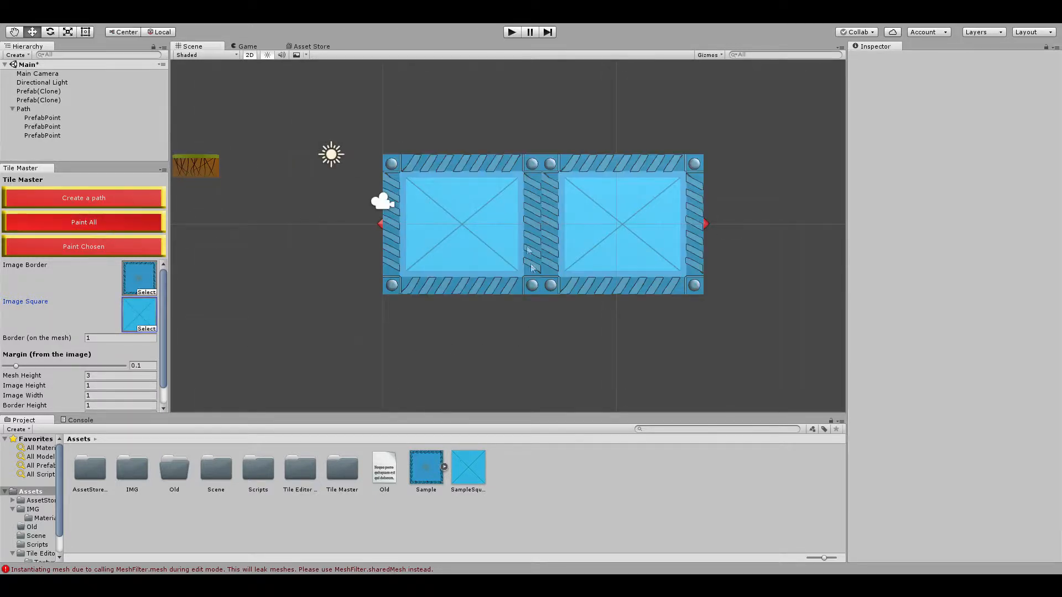
# - Examine the painted mesh segments and the PrefabPoint objects they belong to in the scene and hierarchy
pyautogui.scroll(2, 513, 242)
pyautogui.scroll(-4, 513, 241)
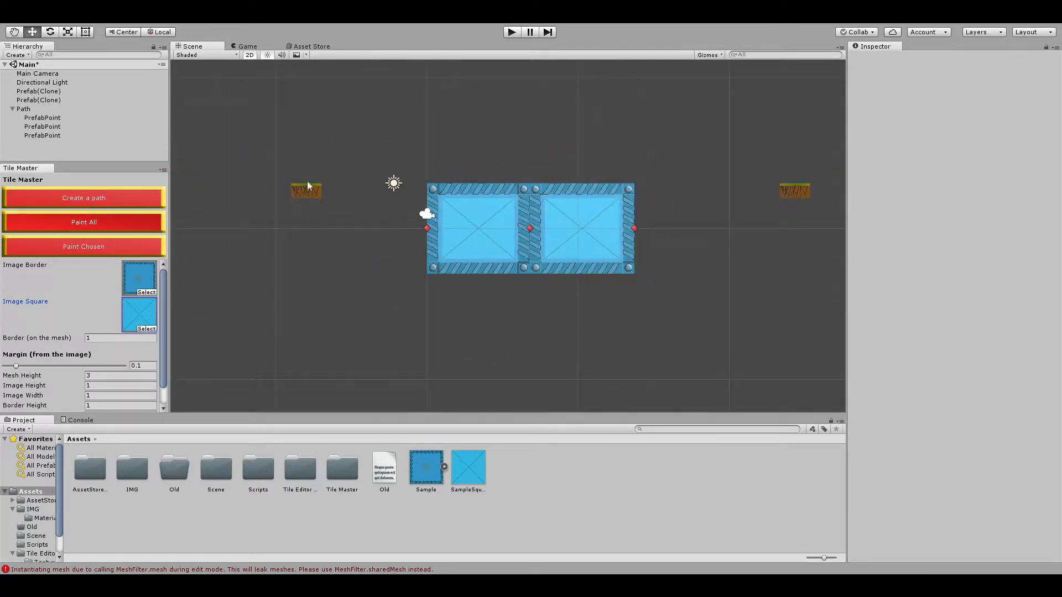
pyautogui.scroll(2, 514, 182)
pyautogui.scroll(4, 309, 179)
pyautogui.click(439, 164)
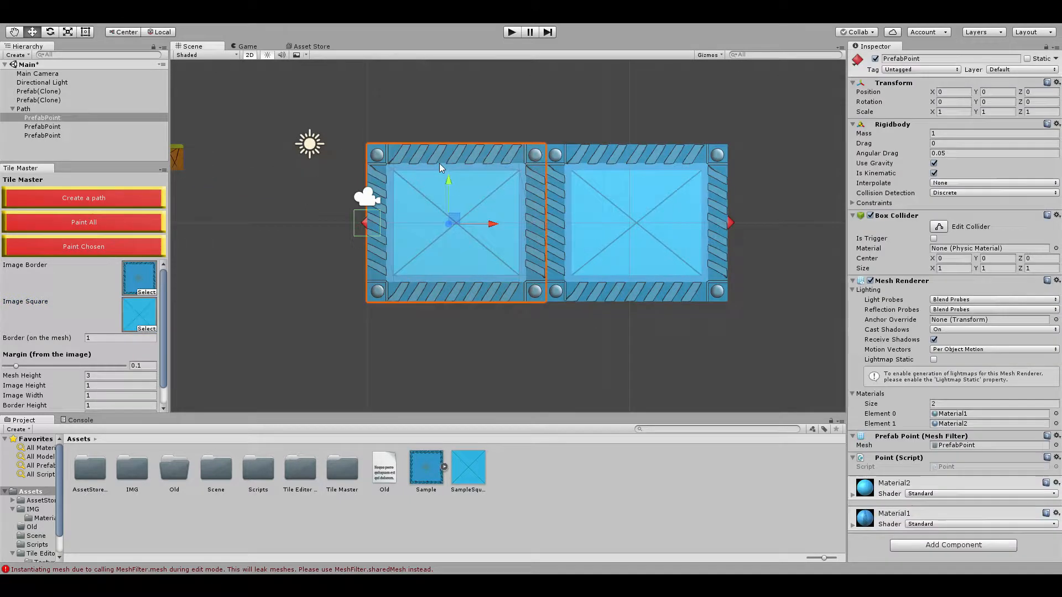
pyautogui.click(598, 179)
pyautogui.click(436, 198)
pyautogui.click(78, 120)
pyautogui.click(81, 125)
pyautogui.click(443, 196)
pyautogui.click(608, 199)
pyautogui.click(413, 194)
# - Frame the path's first two PrefabPoint objects and examine the painted mesh in 3D perspective before returning to the 2D view
pyautogui.doubleClick(65, 119)
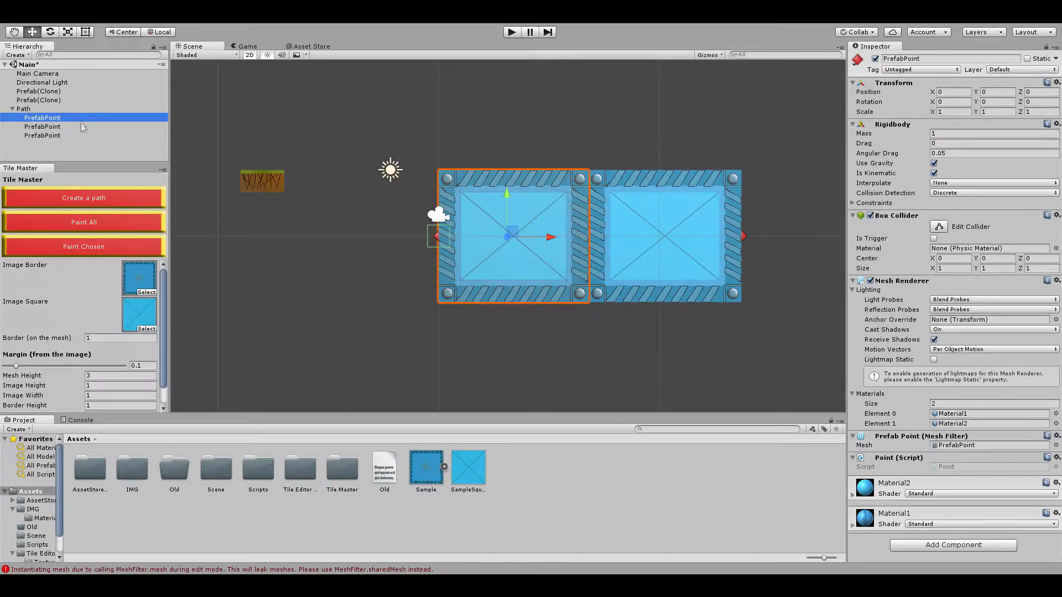
pyautogui.doubleClick(61, 125)
pyautogui.doubleClick(61, 119)
pyautogui.doubleClick(61, 119)
pyautogui.click(249, 54)
pyautogui.moveTo(564, 138); pyautogui.dragTo(773, 182, button='right')
pyautogui.keyDown('alt'); pyautogui.moveTo(750, 230); pyautogui.dragTo(687, 262); pyautogui.keyUp('alt')
pyautogui.moveTo(686, 262); pyautogui.dragTo(569, 221, button='right')
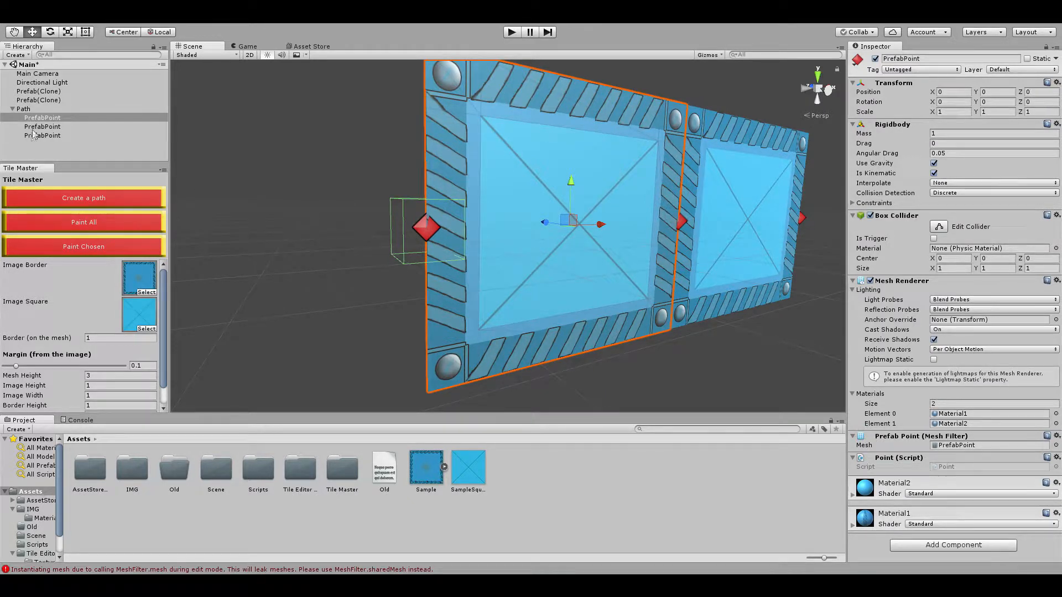
pyautogui.click(250, 54)
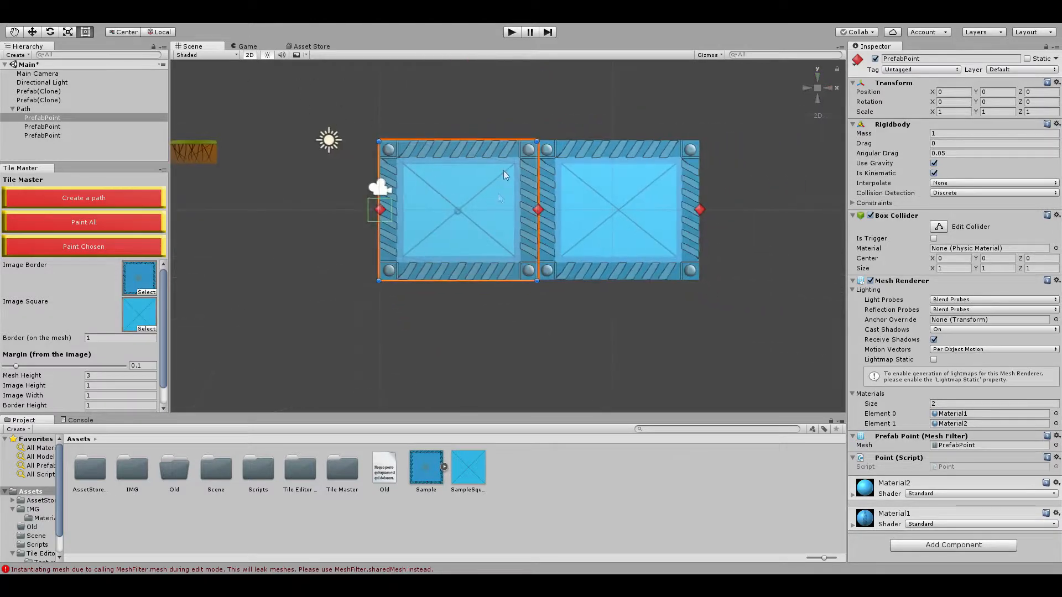
# - Locate the first PrefabPoint's Material2 in the project assets and examine the Path object's Sprite Mesh settings
pyautogui.click(106, 118)
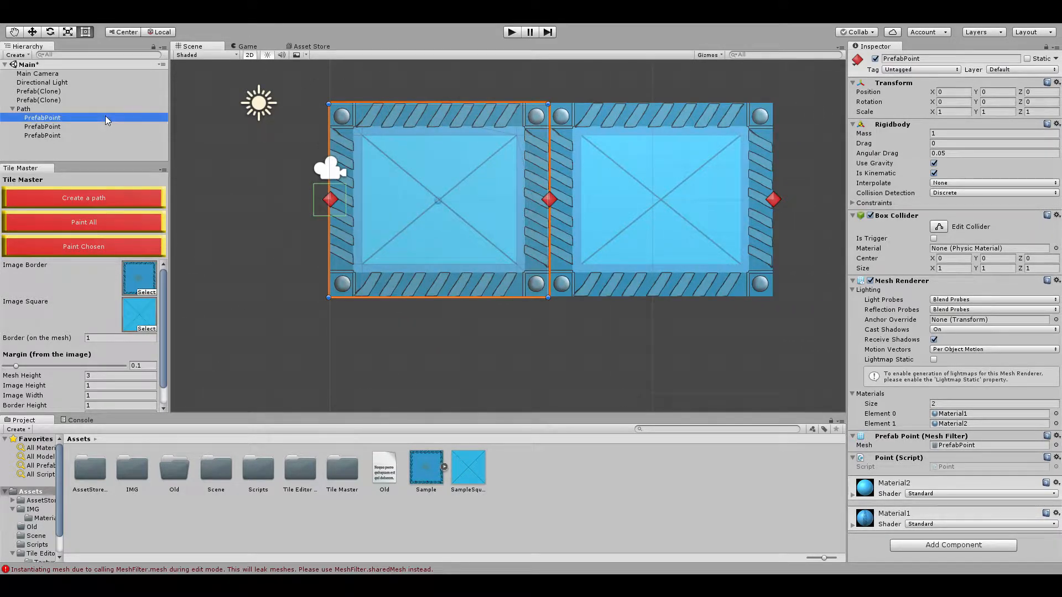
pyautogui.click(994, 423)
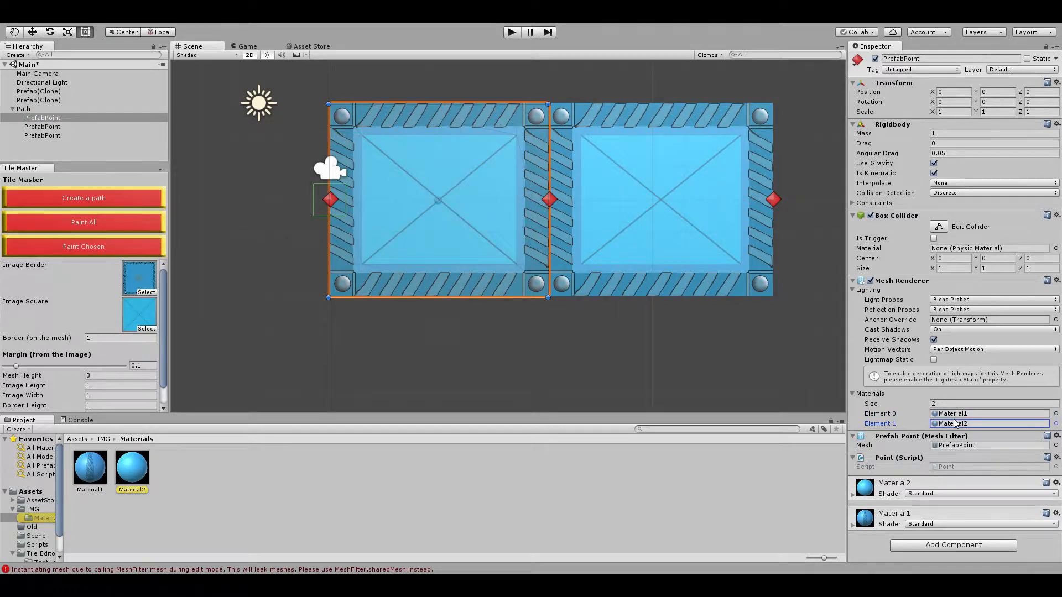
pyautogui.click(23, 109)
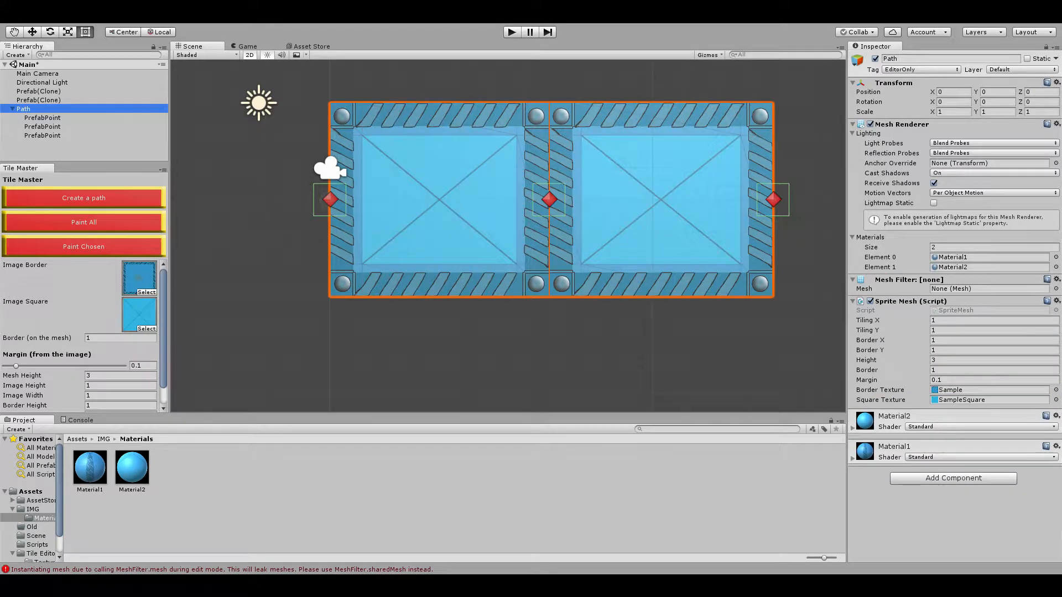
pyautogui.middleClick(604, 340)
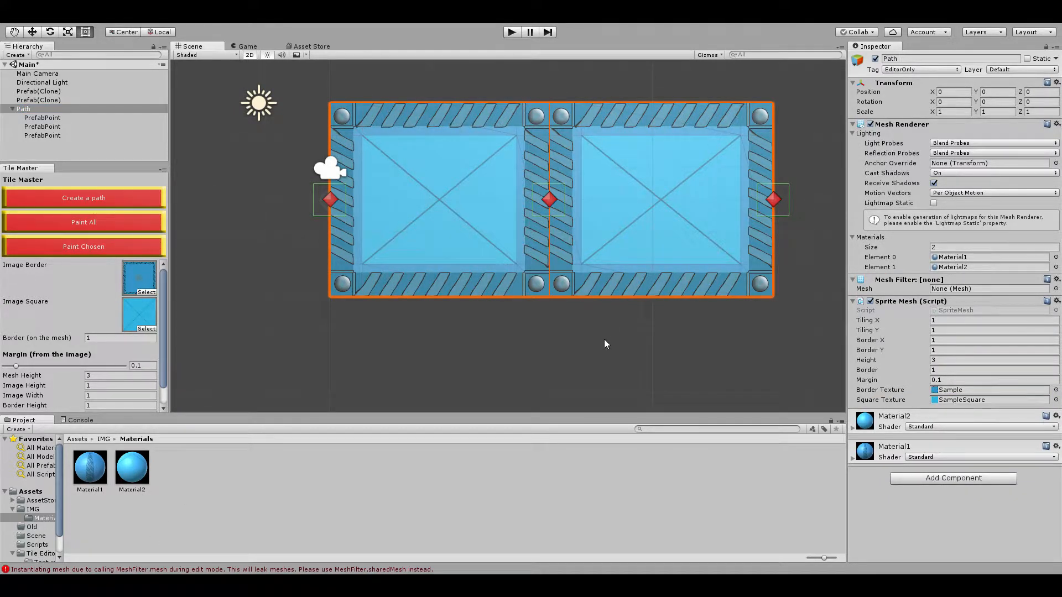
pyautogui.scroll(-6, 550, 321)
pyautogui.scroll(5, 539, 314)
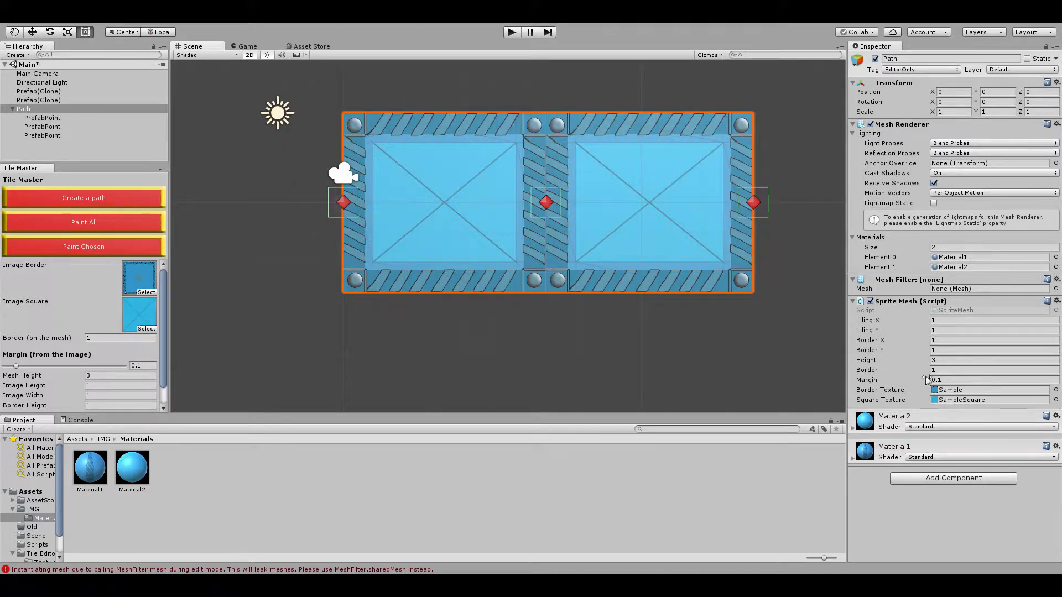
# - Set the Path's Sprite Mesh Height to 5 and repaint it with Paint All
pyautogui.click(940, 360)
pyautogui.write('5')
pyautogui.click(144, 221)
pyautogui.scroll(-7, 507, 237)
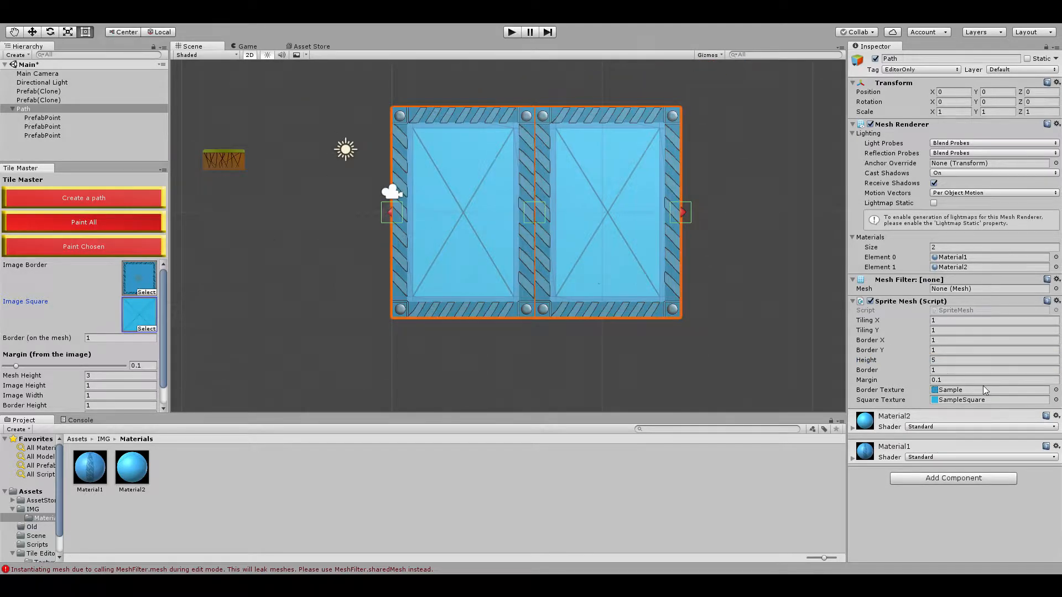
# - Set the Path's Sprite Mesh Height back to 3 and repaint it with Paint All
pyautogui.click(963, 365)
pyautogui.write('3')
pyautogui.click(148, 223)
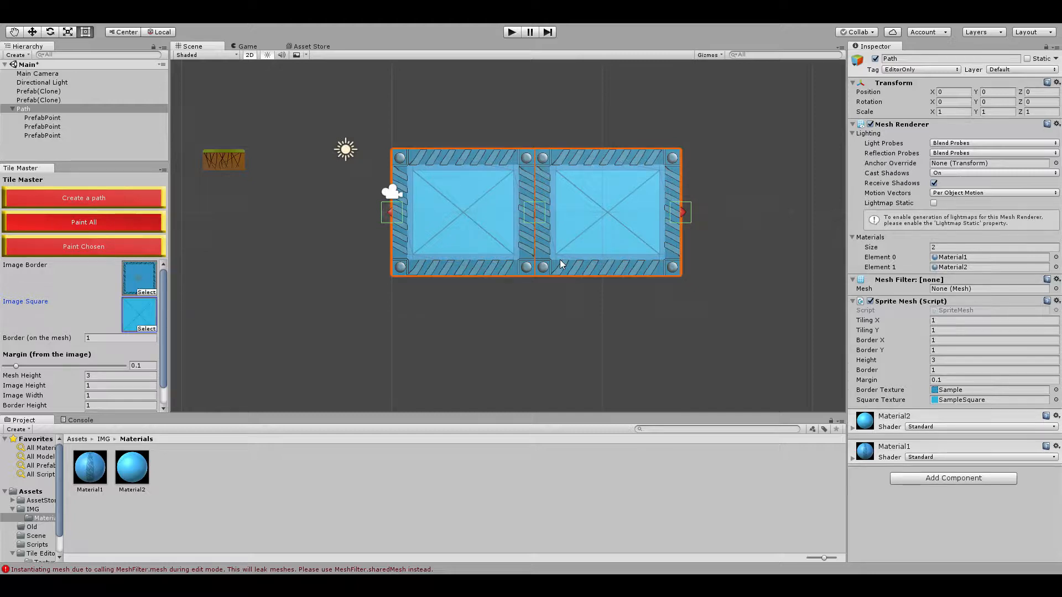
# - Review the Path's Height, Tiling X, Tiling Y, Border X and Border Y settings against the first painted segment
pyautogui.scroll(2, 578, 209)
pyautogui.click(535, 214)
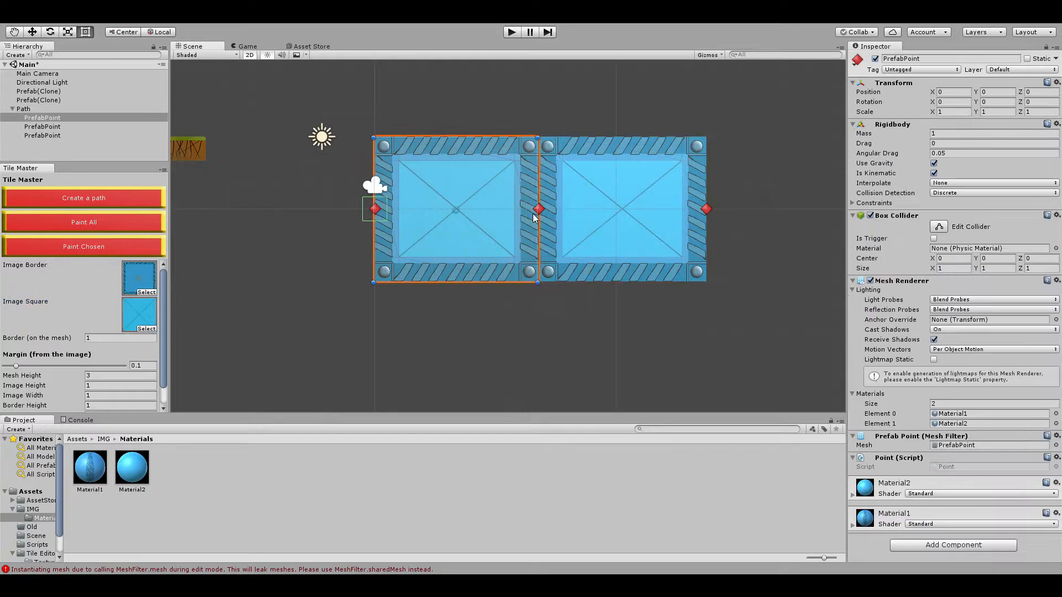
pyautogui.click(422, 351)
pyautogui.click(80, 110)
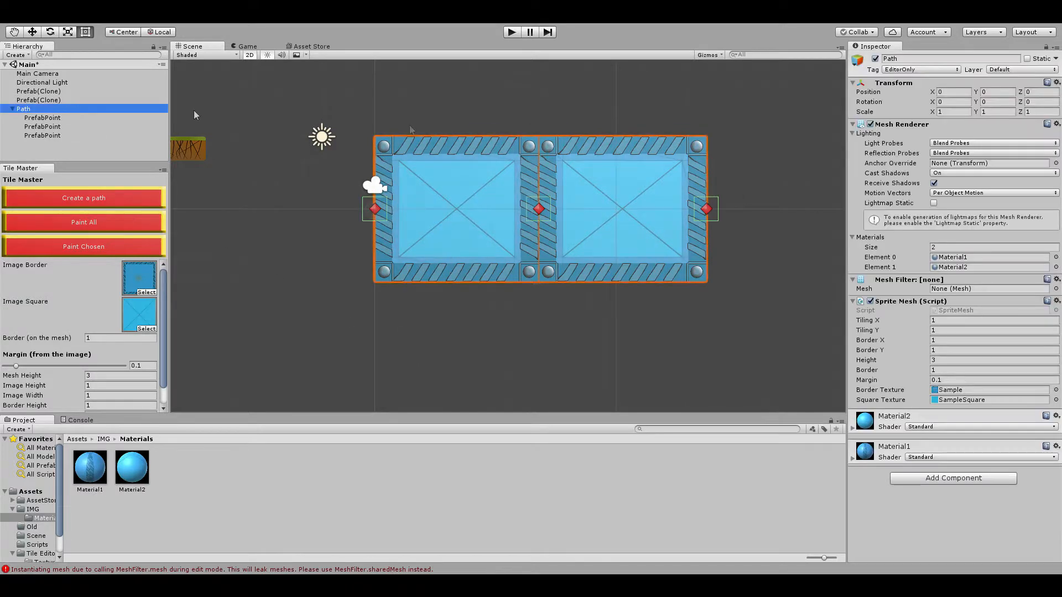
pyautogui.click(866, 360)
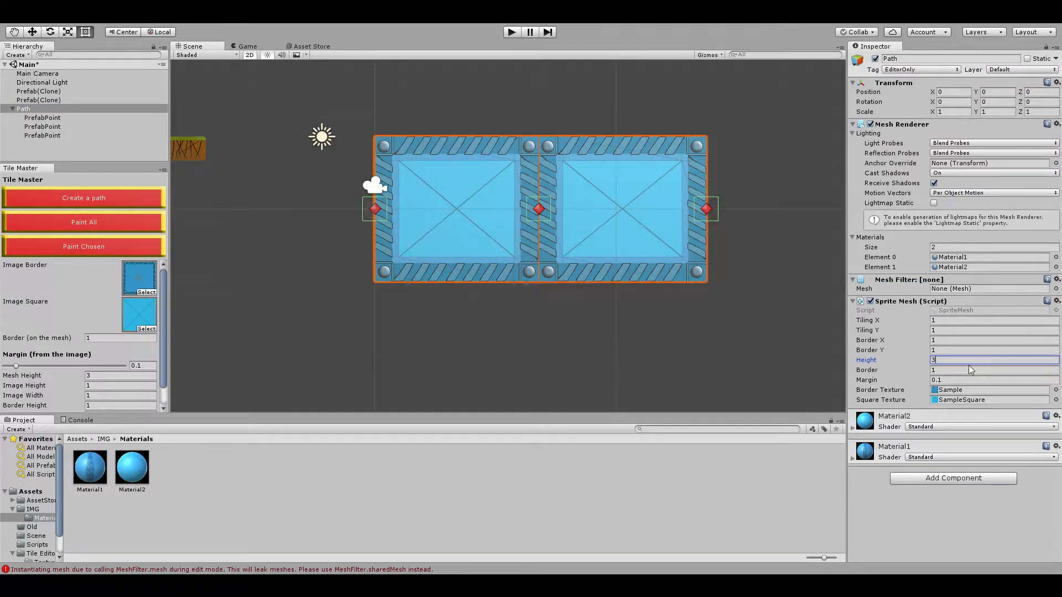
pyautogui.hotkey('ctrl', 'z')
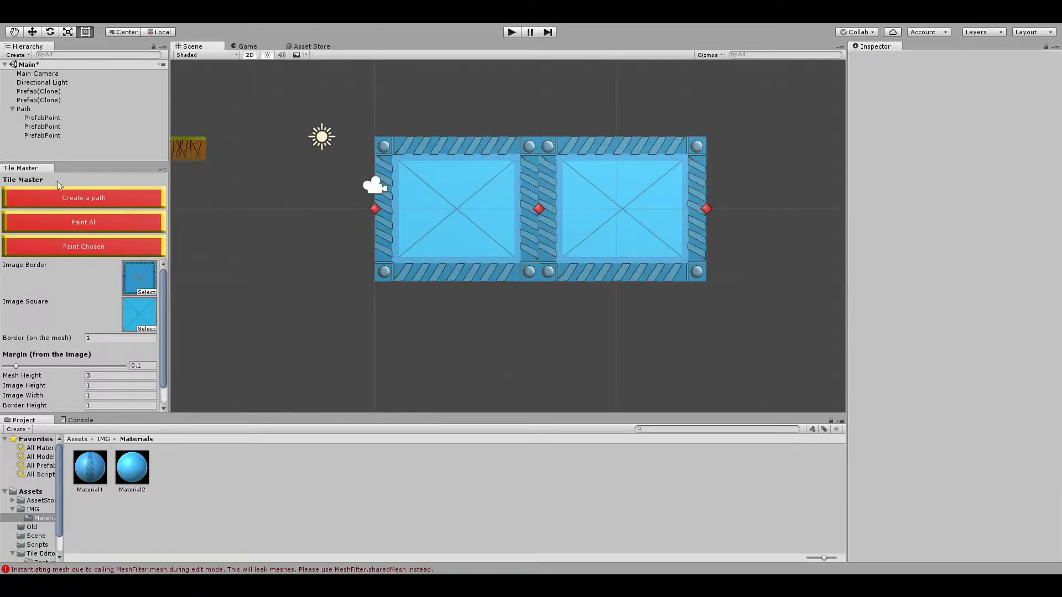
pyautogui.click(34, 111)
pyautogui.click(945, 320)
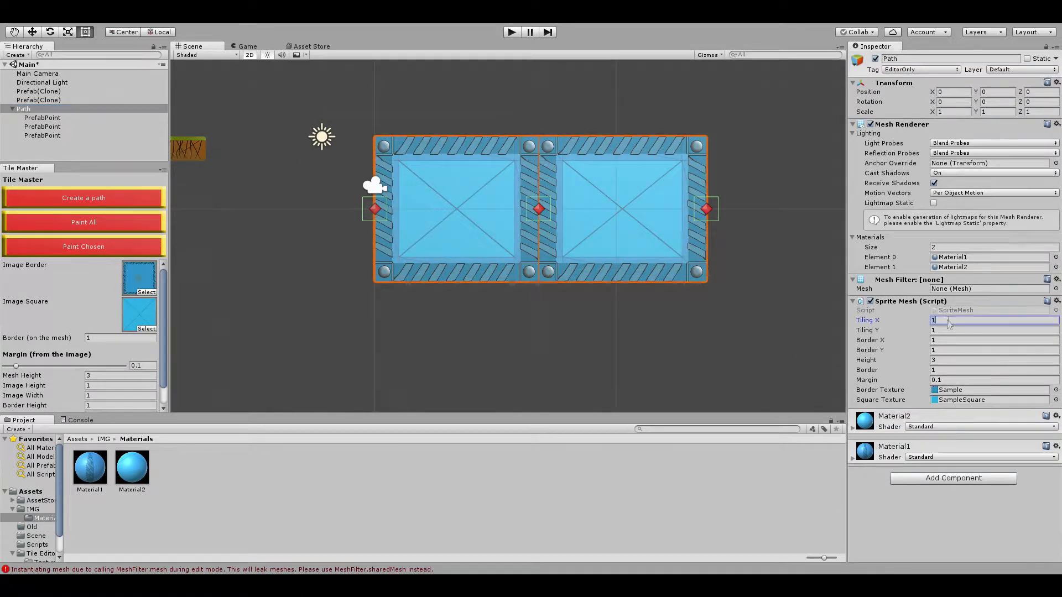
pyautogui.click(952, 330)
pyautogui.click(951, 341)
pyautogui.click(953, 351)
pyautogui.click(652, 339)
pyautogui.click(502, 155)
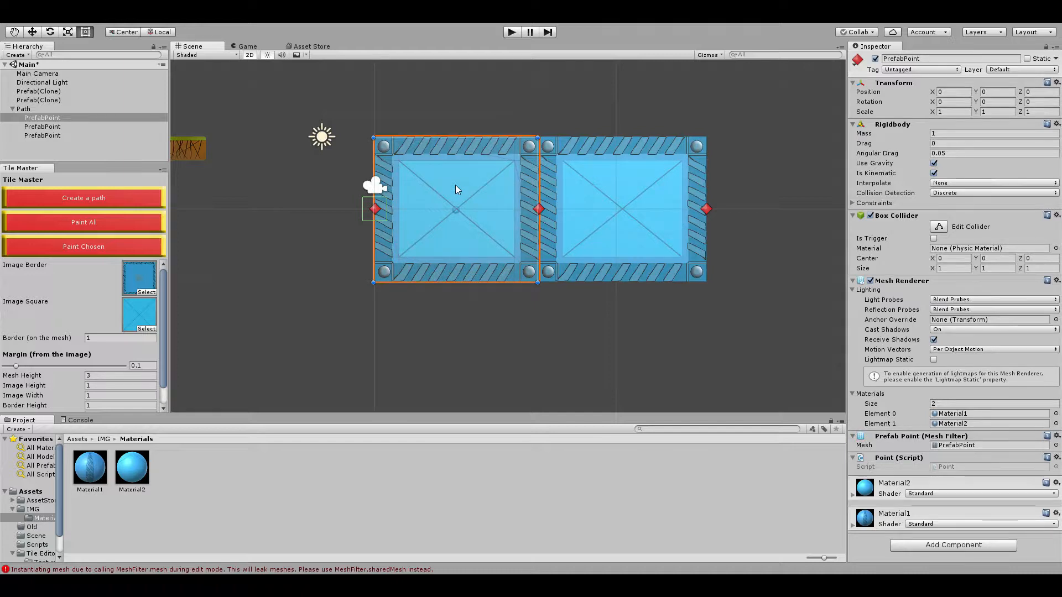
# - Set the Path's Tiling X and Tiling Y to 2, repainting with Paint All after each change
pyautogui.click(108, 109)
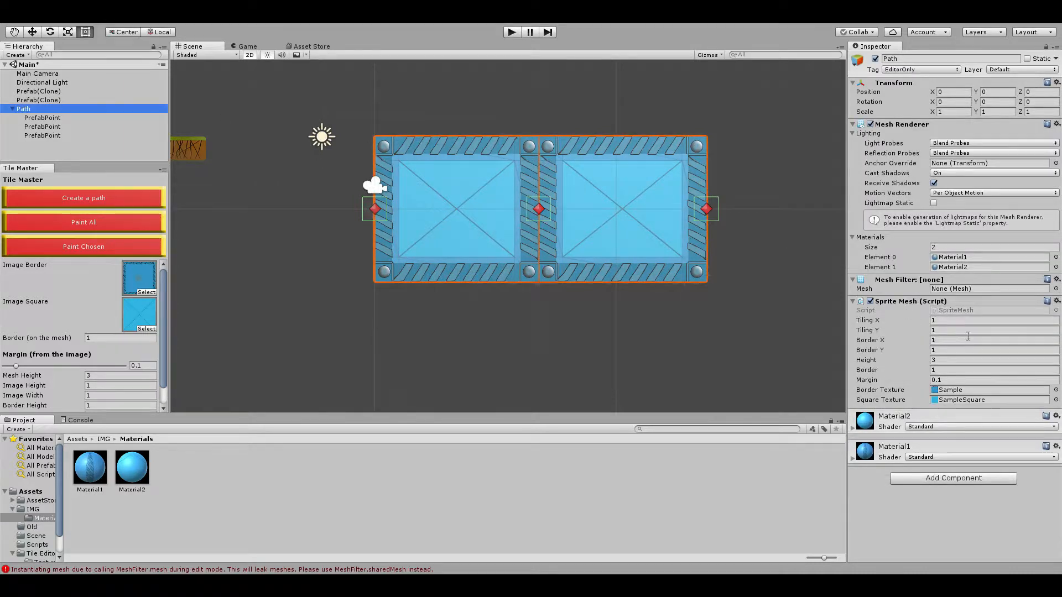
pyautogui.click(949, 311)
pyautogui.click(948, 319)
pyautogui.write('2')
pyautogui.click(78, 439)
pyautogui.click(122, 224)
pyautogui.scroll(3, 457, 272)
pyautogui.moveTo(889, 323); pyautogui.dragTo(898, 332)
pyautogui.click(145, 224)
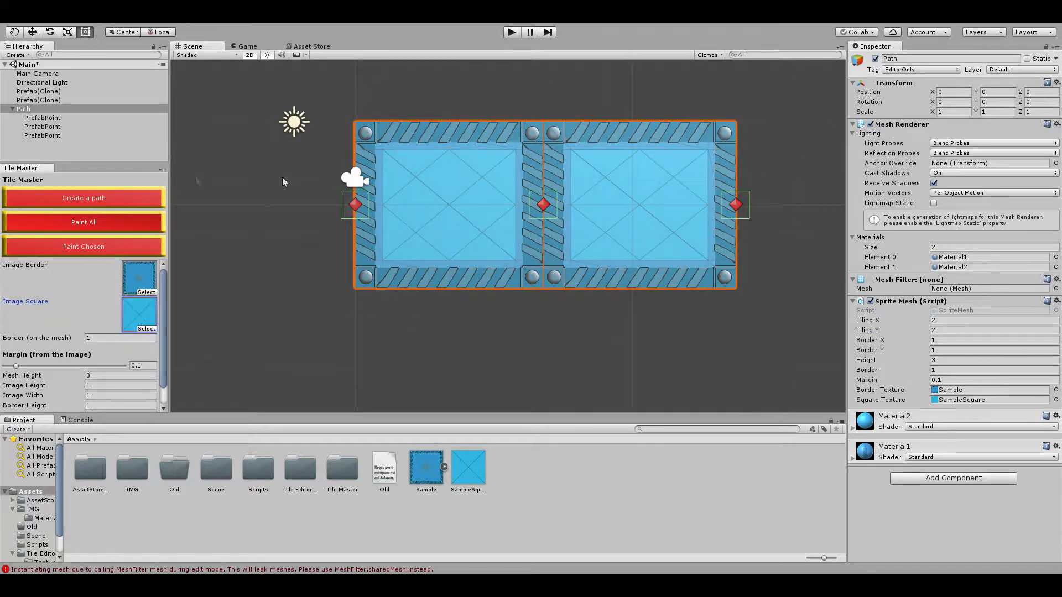
# - Create a second path below the painted tiles and delete it again
pyautogui.click(96, 109)
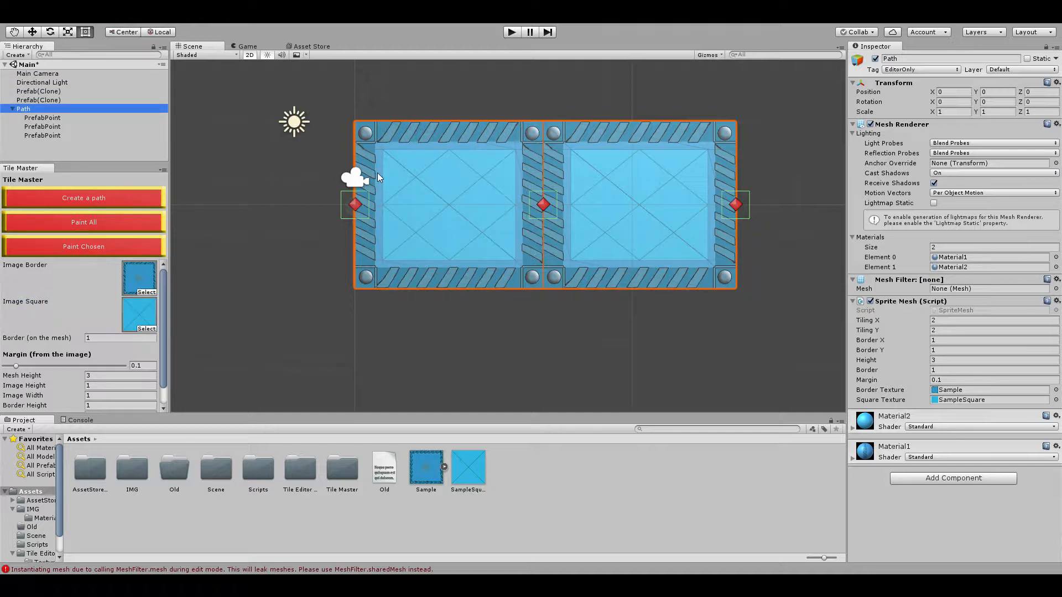
pyautogui.click(122, 199)
pyautogui.click(36, 145)
pyautogui.press('w')
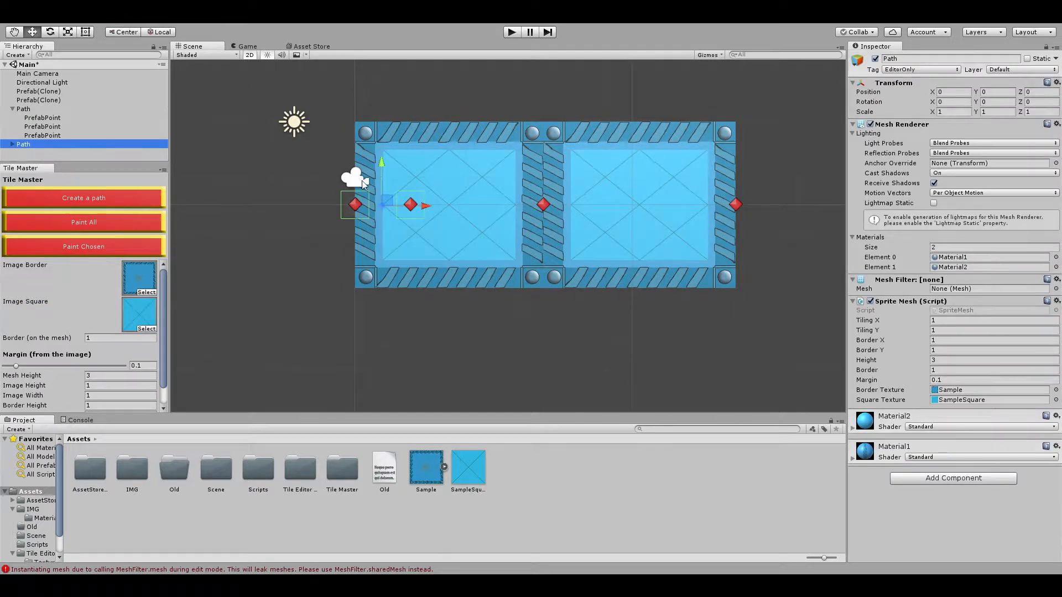
pyautogui.moveTo(382, 174); pyautogui.dragTo(382, 367)
pyautogui.scroll(-6, 382, 367)
pyautogui.click(454, 348)
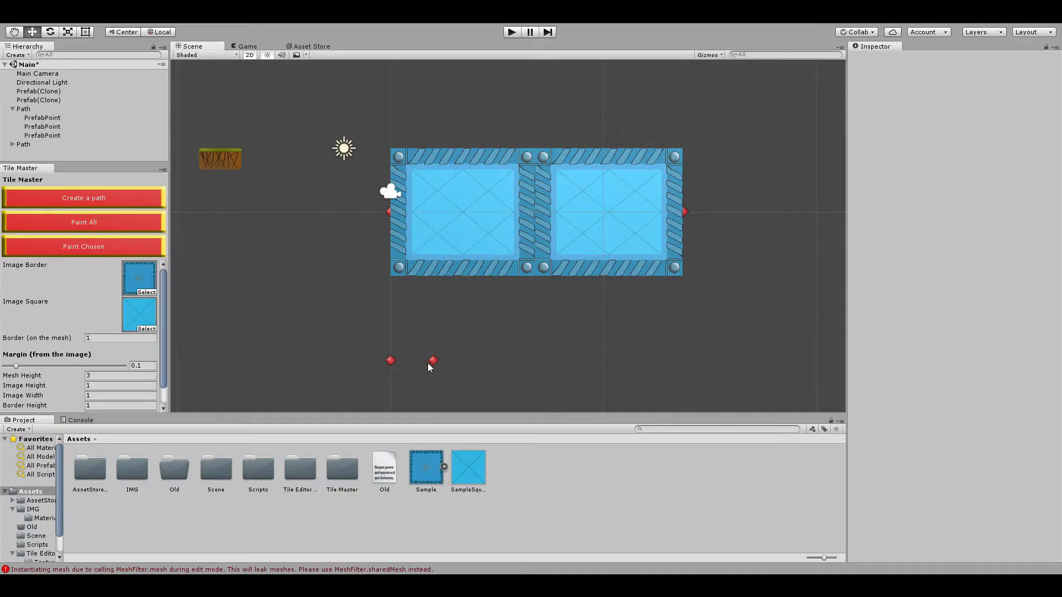
pyautogui.click(52, 144)
pyautogui.press('Delete')
# - Set the Path's Border X and Border Y to 2, repainting with Paint All after each change
pyautogui.click(40, 110)
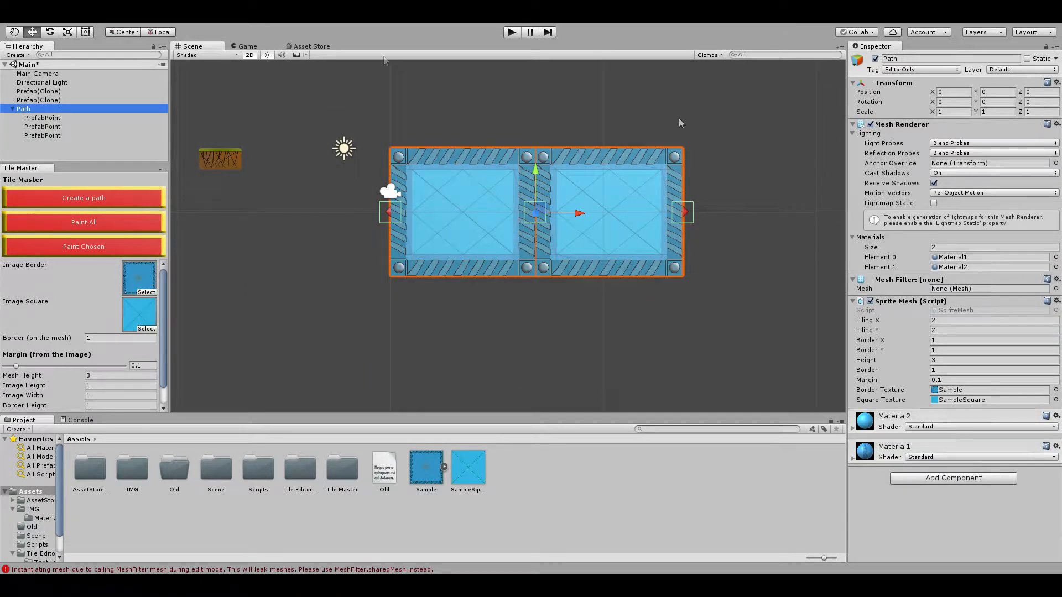
pyautogui.click(968, 342)
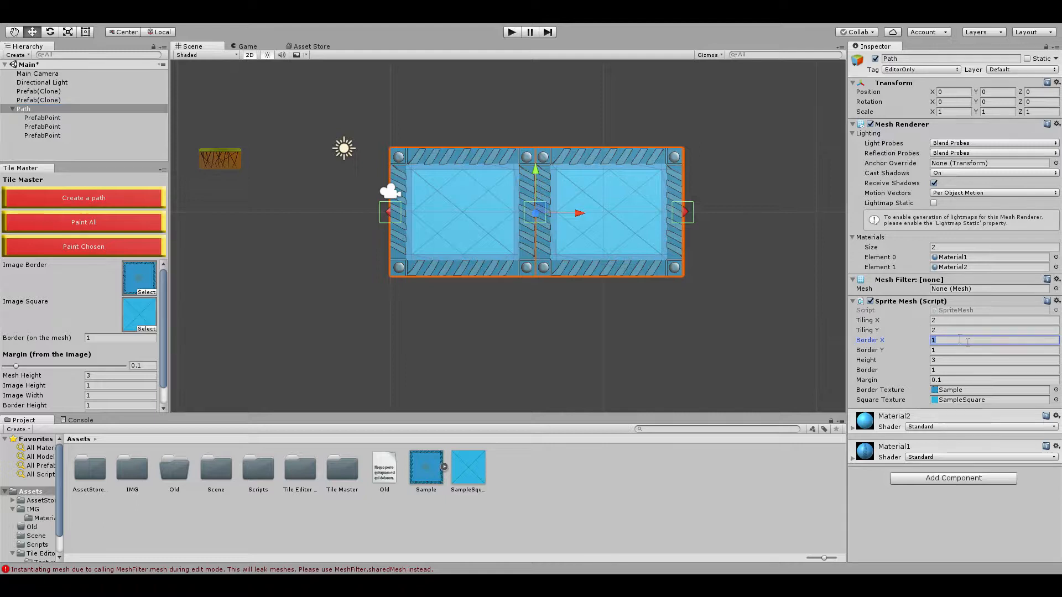
pyautogui.write('2')
pyautogui.press('Return')
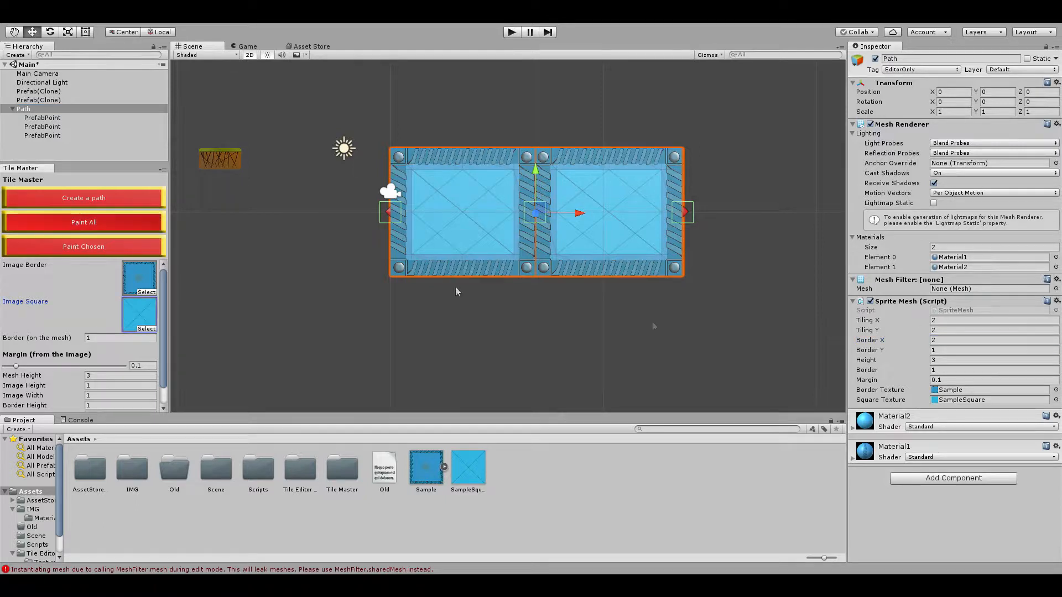
pyautogui.click(955, 351)
pyautogui.write('2')
pyautogui.click(99, 230)
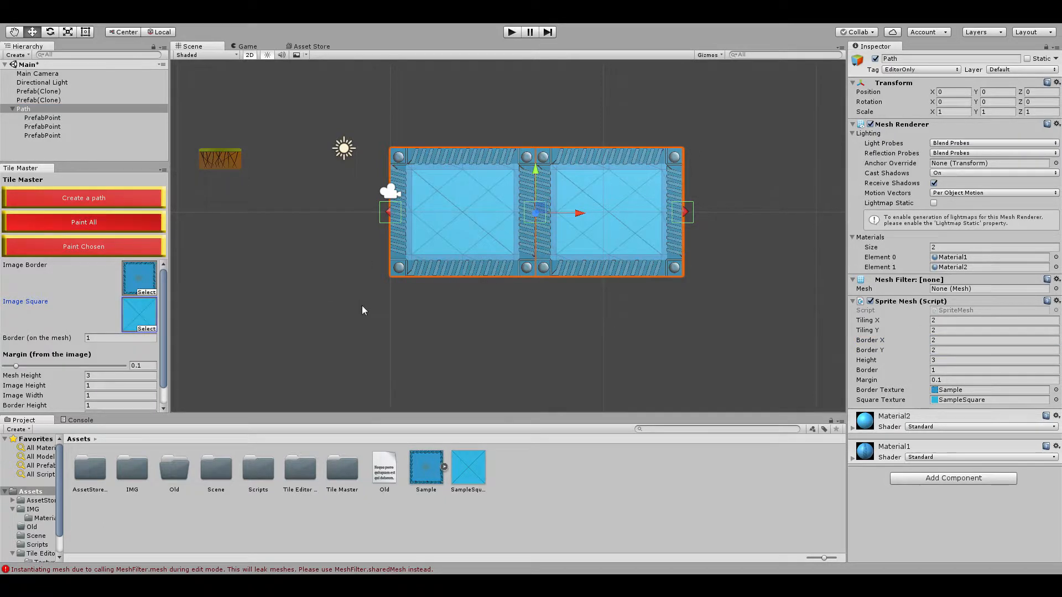
pyautogui.click(361, 305)
pyautogui.scroll(2, 362, 305)
# - Repaint the Path with a Border value of 2 and again with a Border value of 1
pyautogui.click(387, 281)
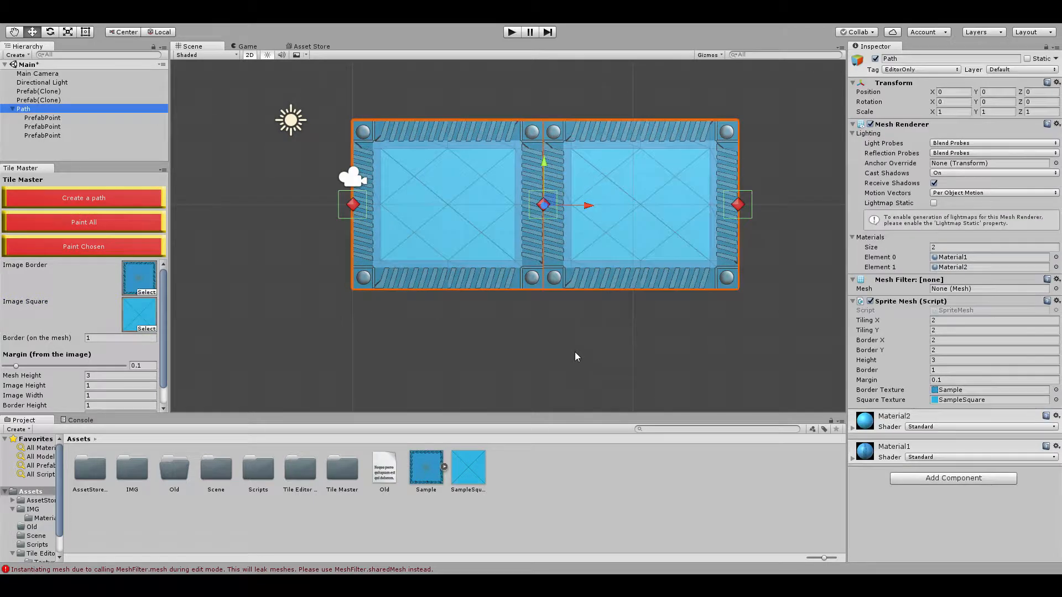
pyautogui.click(947, 369)
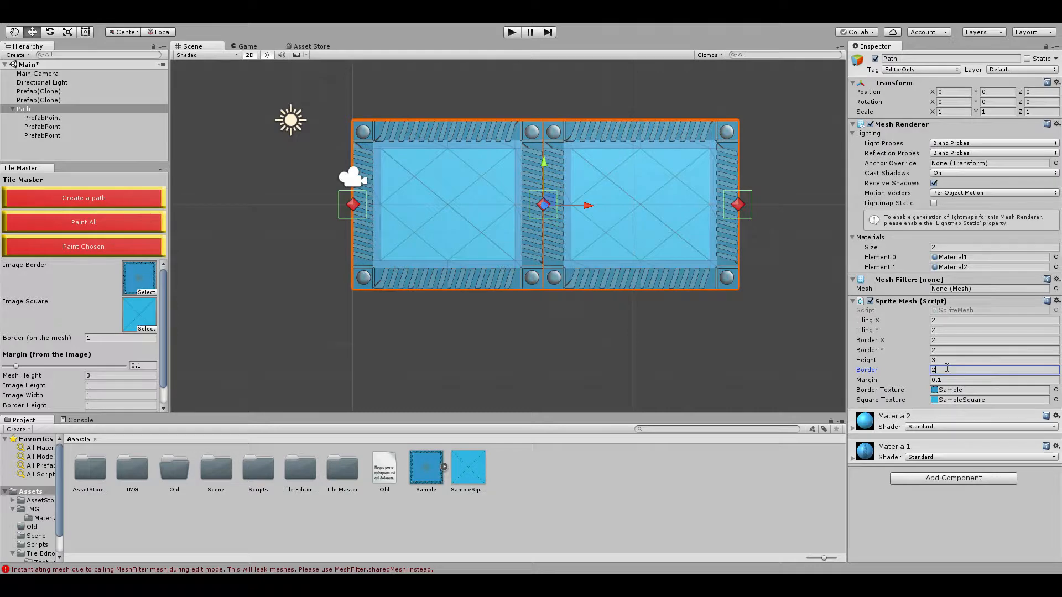
pyautogui.click(142, 222)
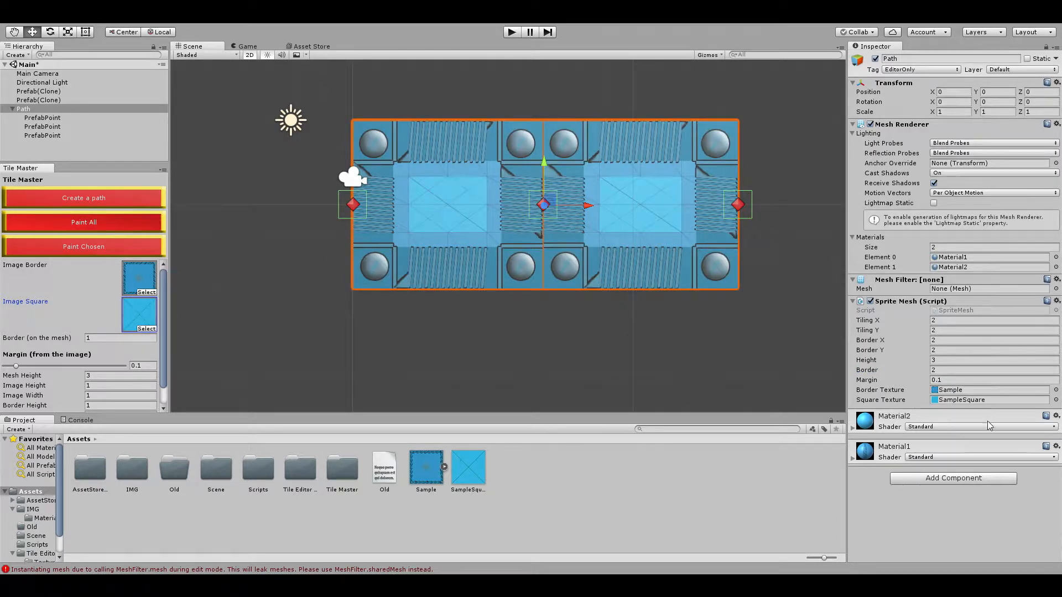
pyautogui.click(104, 224)
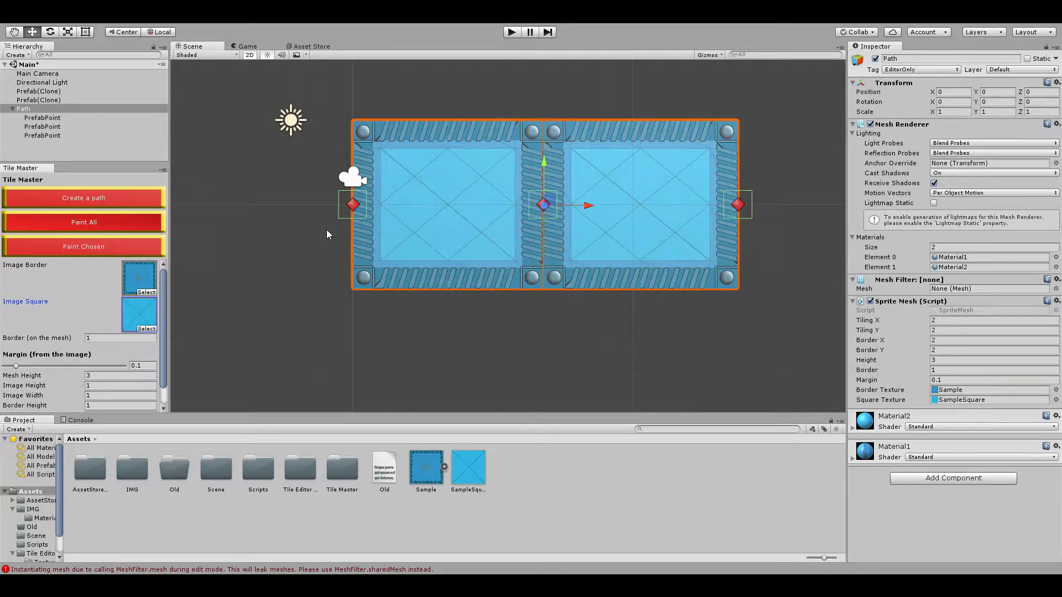
# - Set the Path's Border to 0.5 and repaint it with Paint All
pyautogui.click(948, 370)
pyautogui.write('5.0.5')
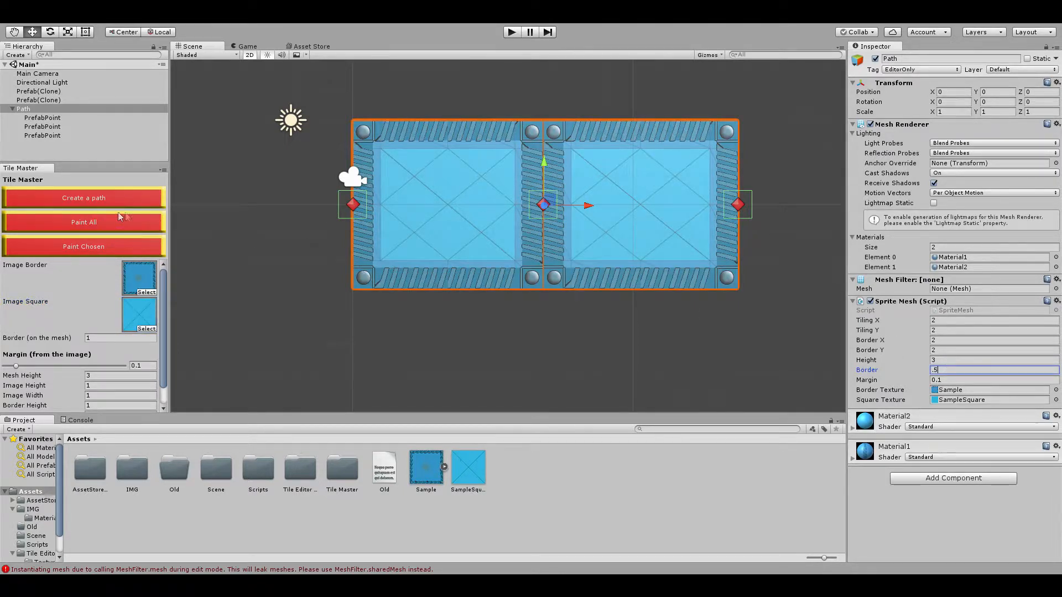
pyautogui.click(116, 222)
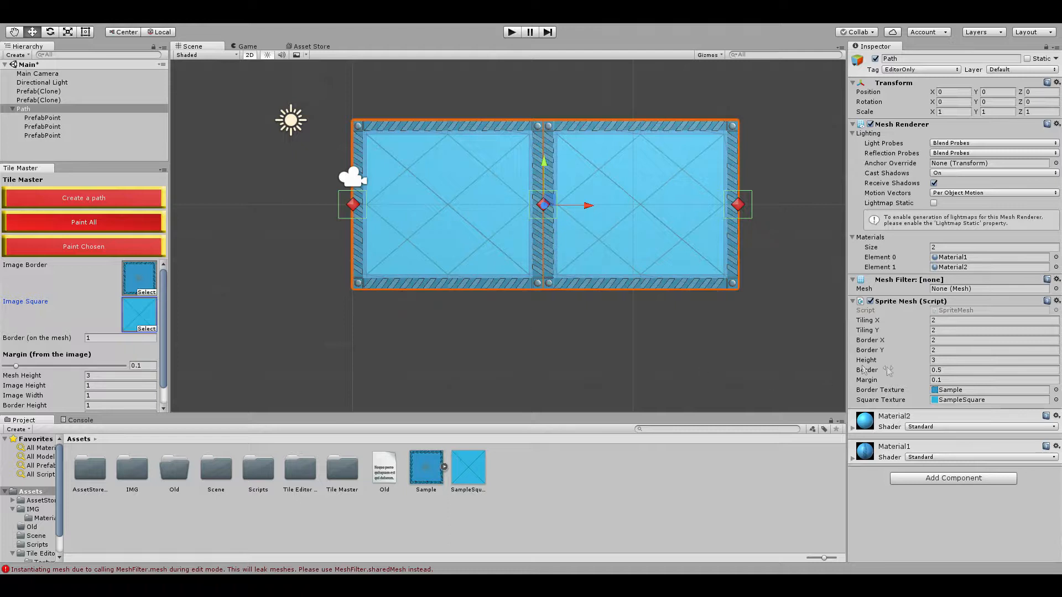
# - Examine the Sample border texture and compare it with the painted Path's upper corner to judge the Margin
pyautogui.click(964, 380)
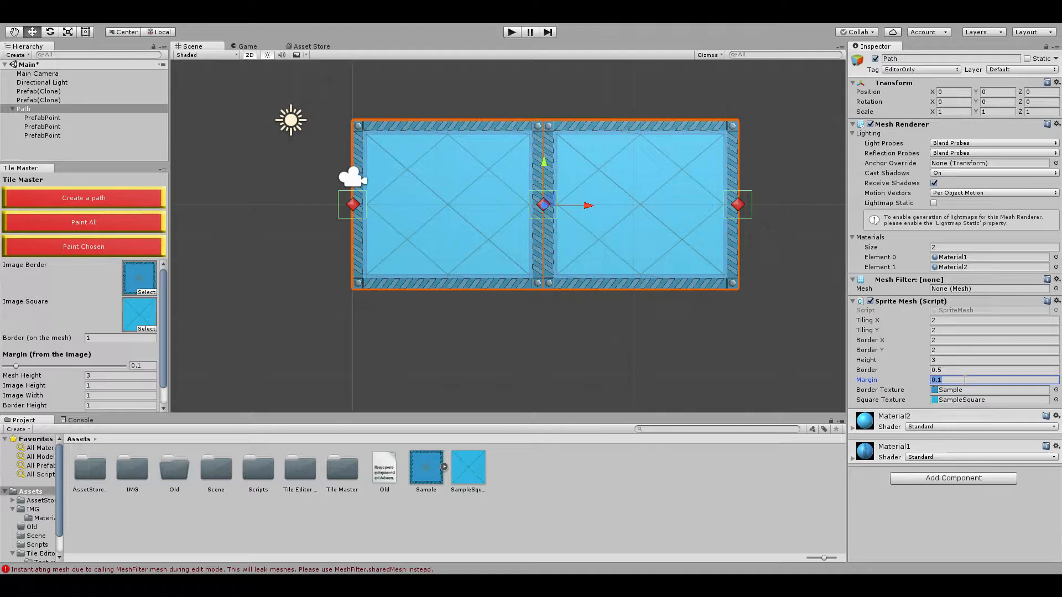
pyautogui.click(425, 467)
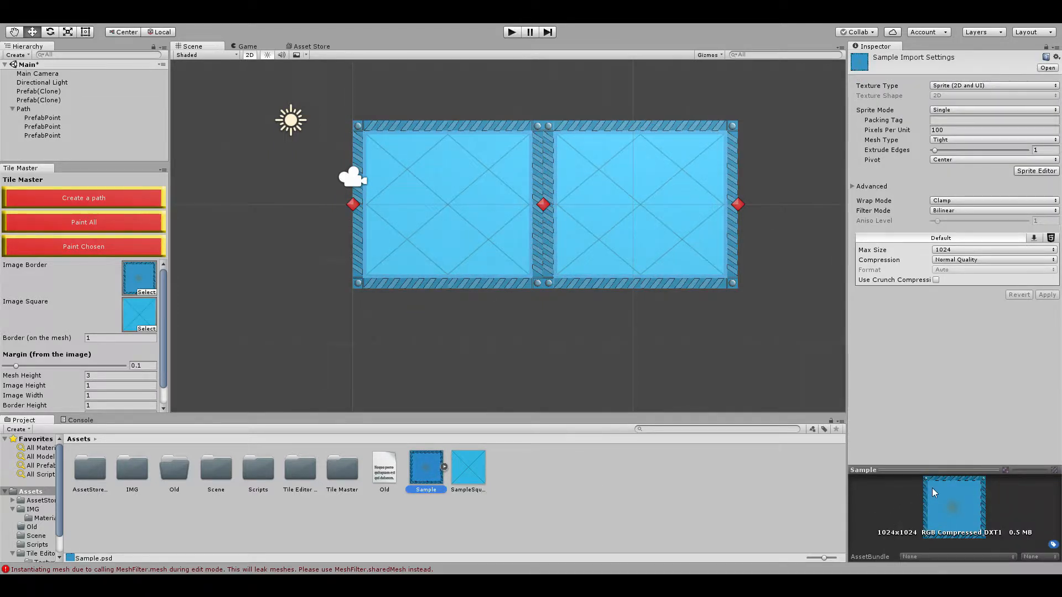
pyautogui.click(25, 109)
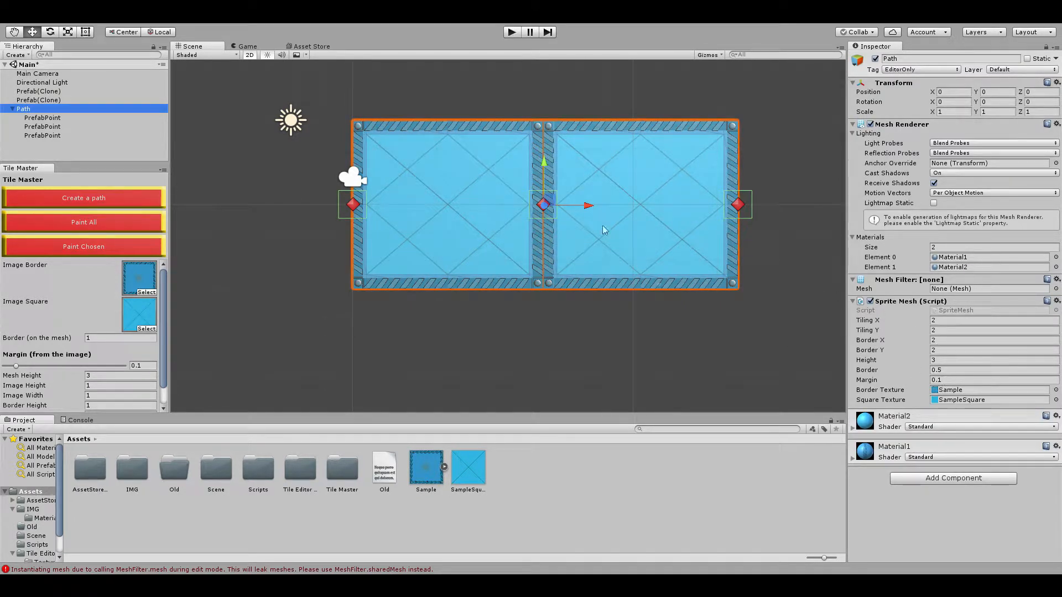
pyautogui.scroll(5, 512, 128)
pyautogui.scroll(5, 425, 180)
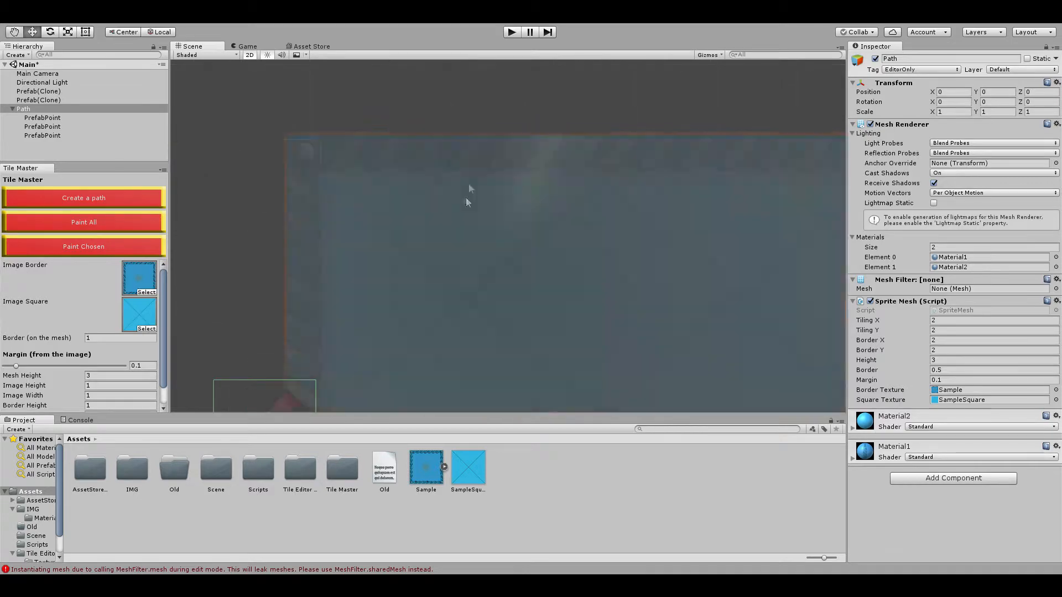
pyautogui.click(416, 200)
pyautogui.press('f')
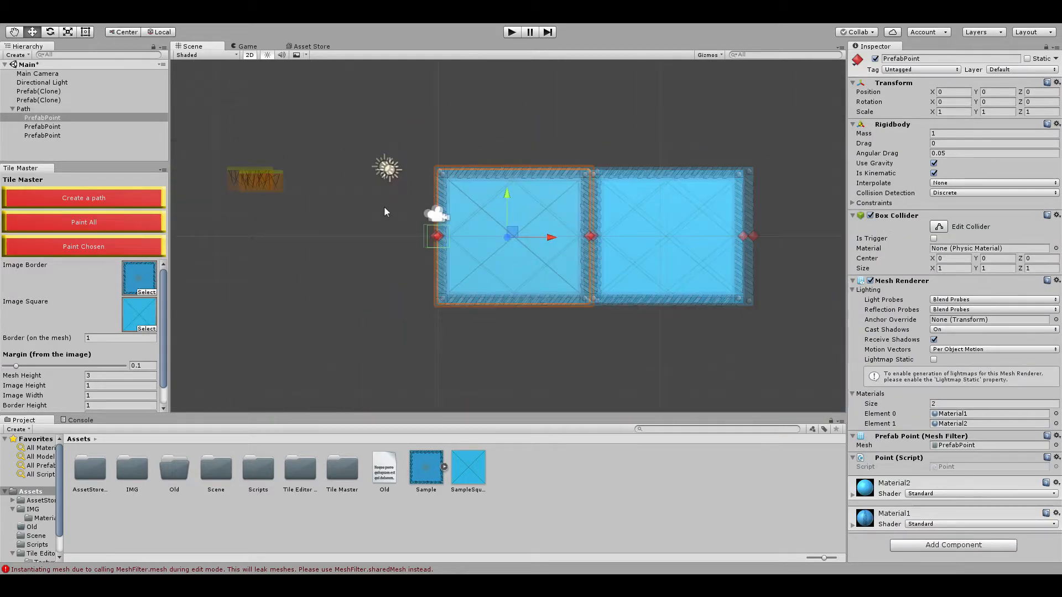
pyautogui.scroll(5, 443, 138)
pyautogui.moveTo(449, 145); pyautogui.dragTo(473, 229, button='middle')
pyautogui.scroll(2, 473, 229)
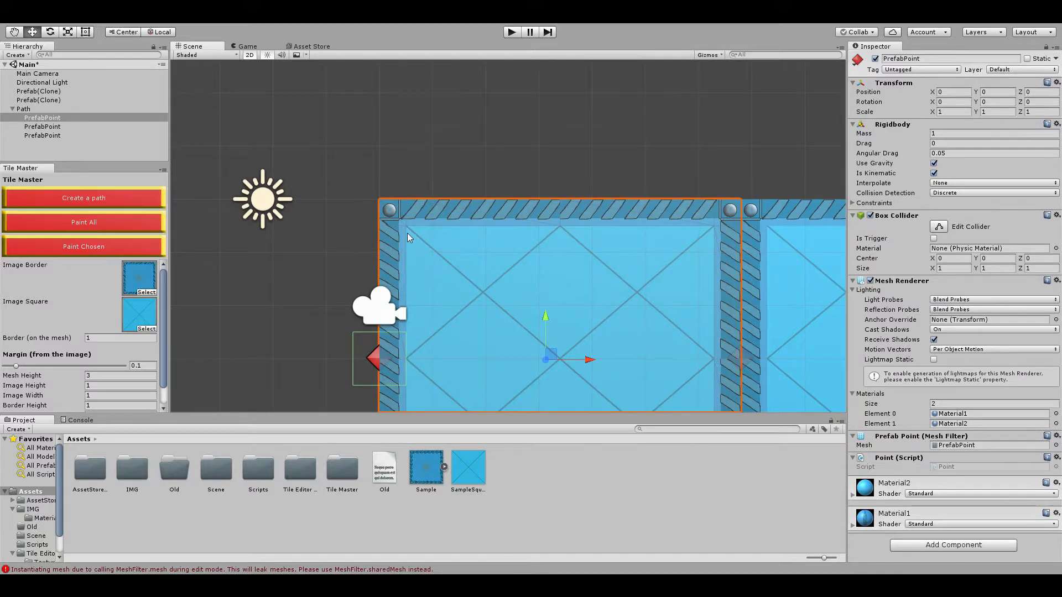
pyautogui.scroll(2, 410, 238)
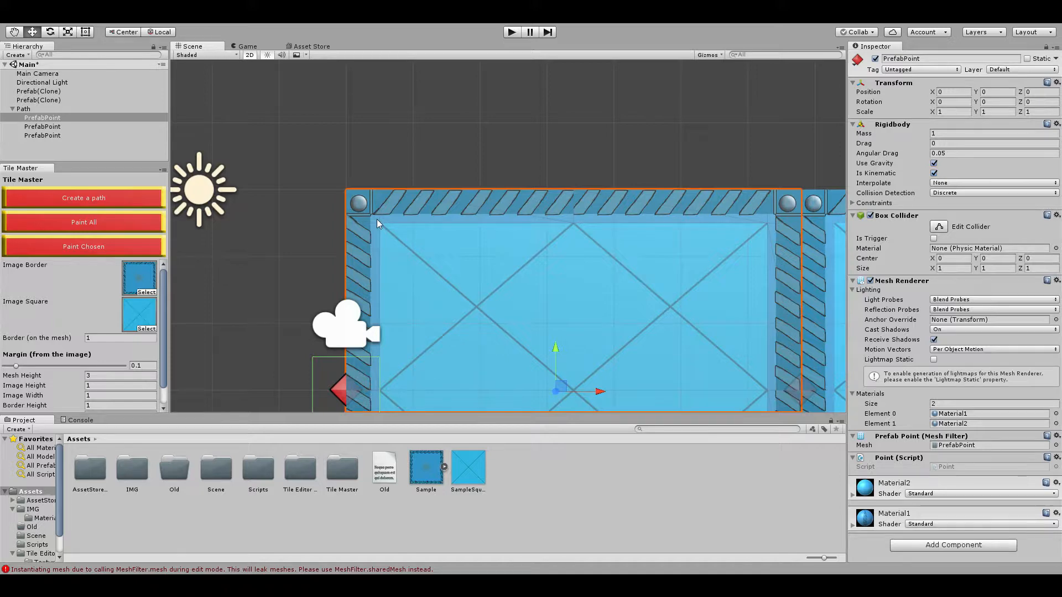
# - Set the Path's Margin to 0.075 and repaint it with Paint All
pyautogui.click(74, 108)
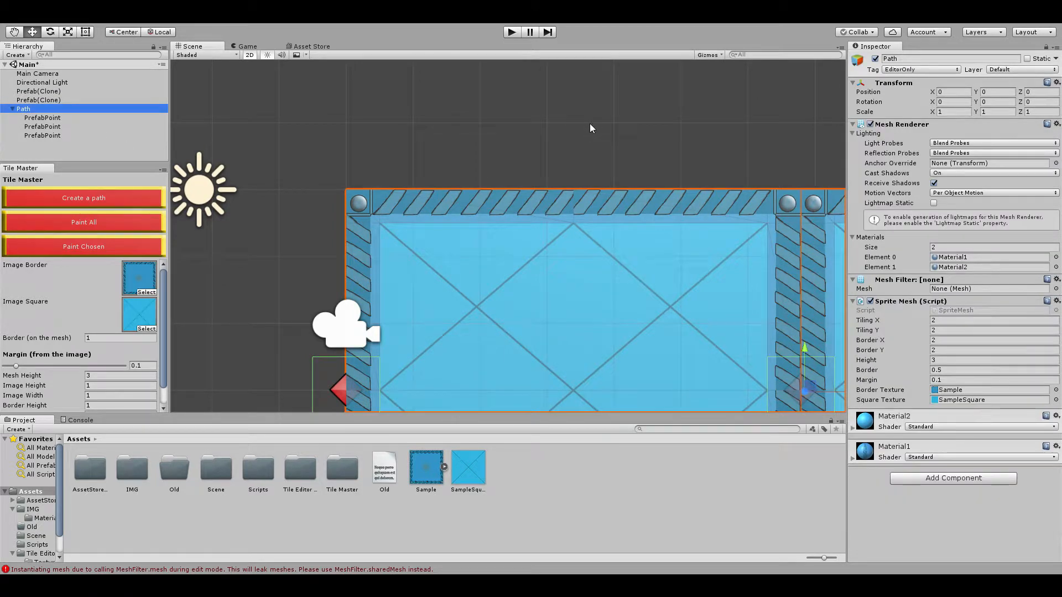
pyautogui.click(956, 380)
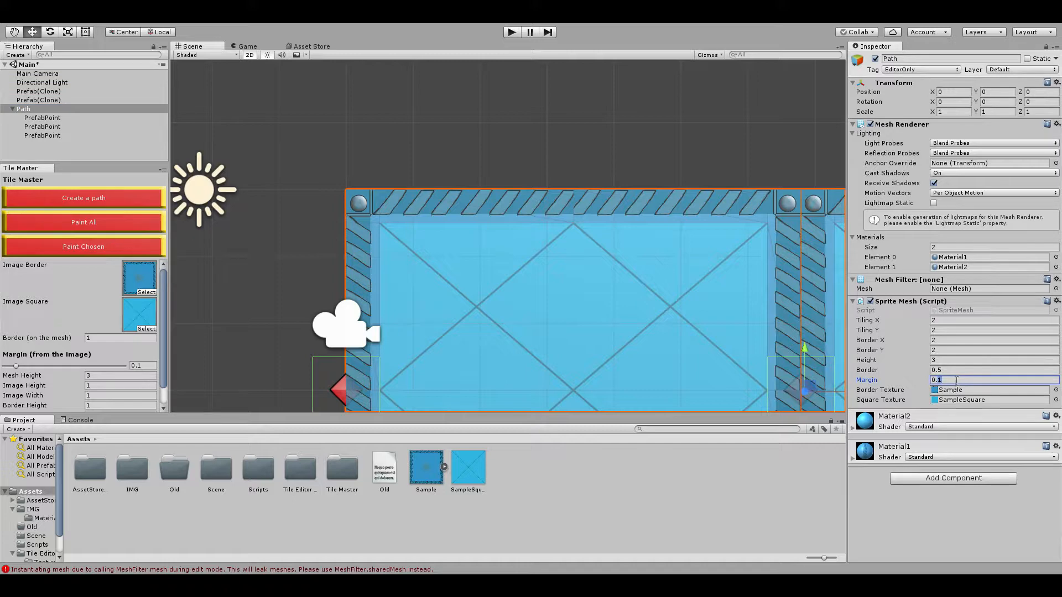
pyautogui.write('0.075')
pyautogui.click(149, 221)
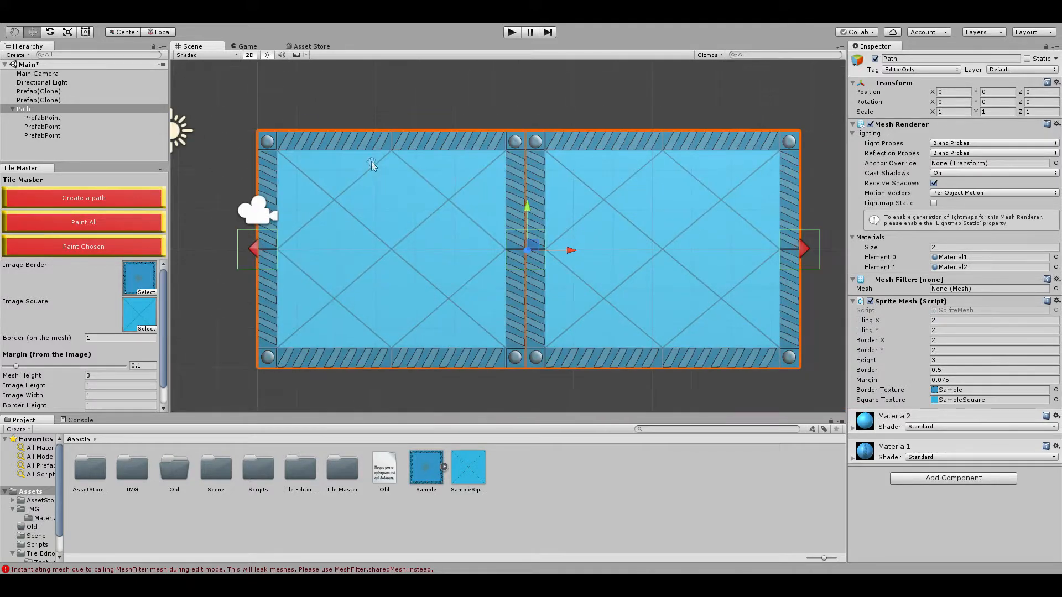
pyautogui.click(439, 101)
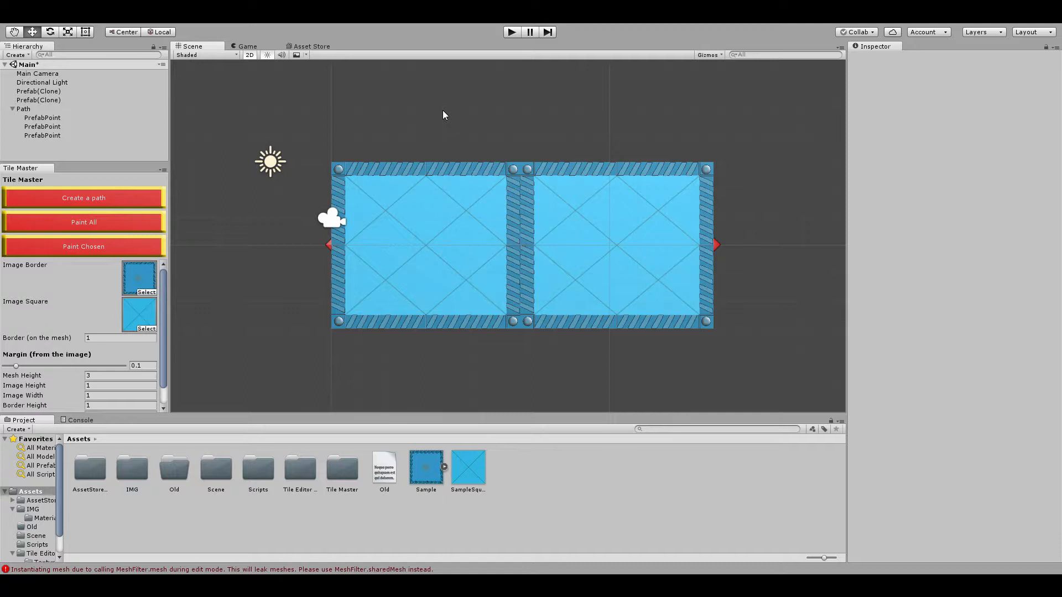
pyautogui.click(370, 223)
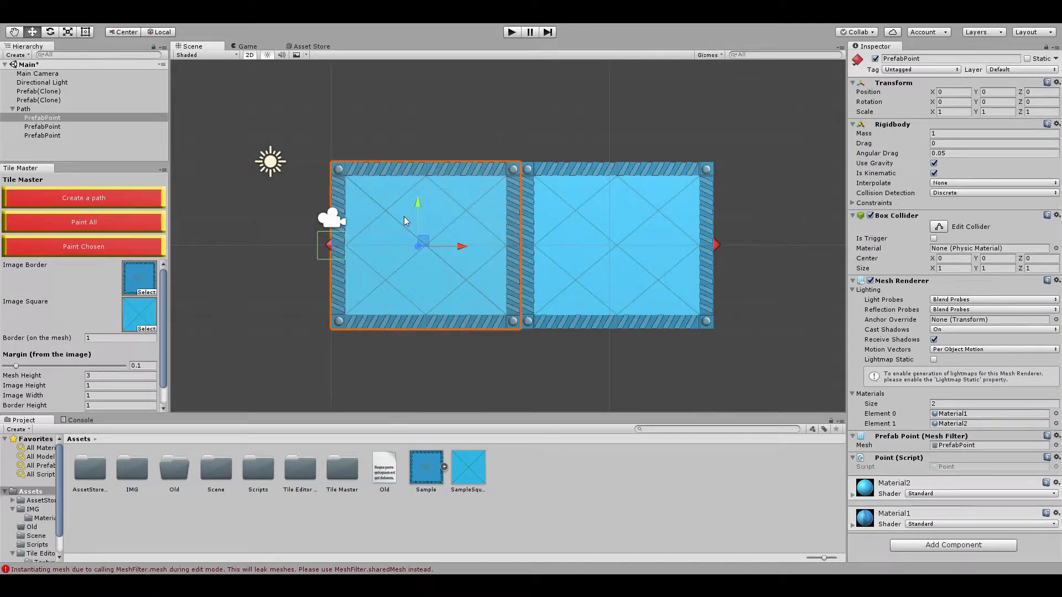
# - Create a second path below the painted tiles and move its end point horizontally to about X 8.38
pyautogui.doubleClick(36, 109)
pyautogui.scroll(-1, 350, 201)
pyautogui.scroll(2, 347, 208)
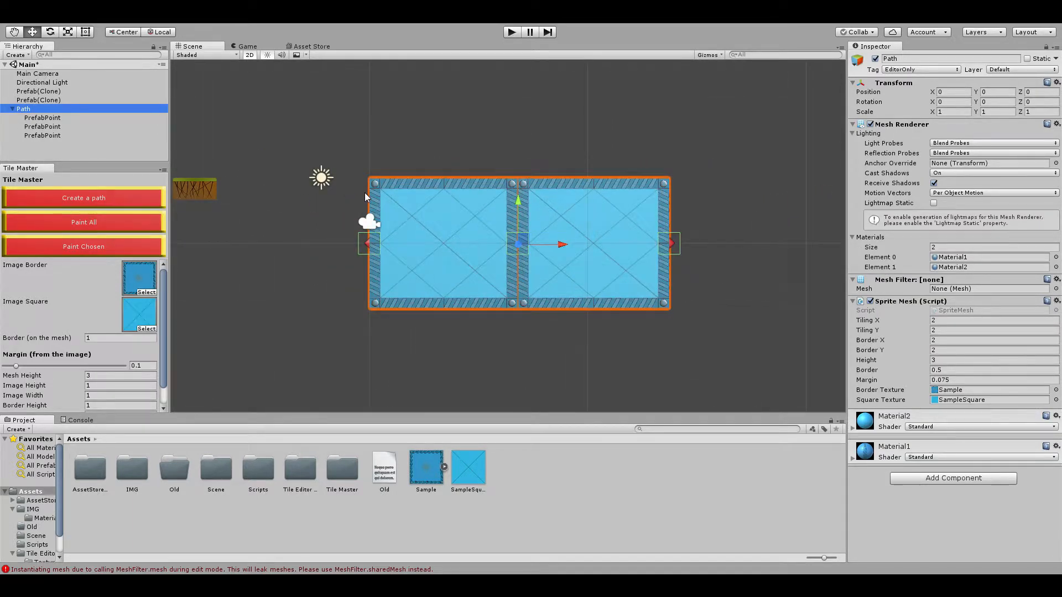
pyautogui.scroll(-2, 656, 292)
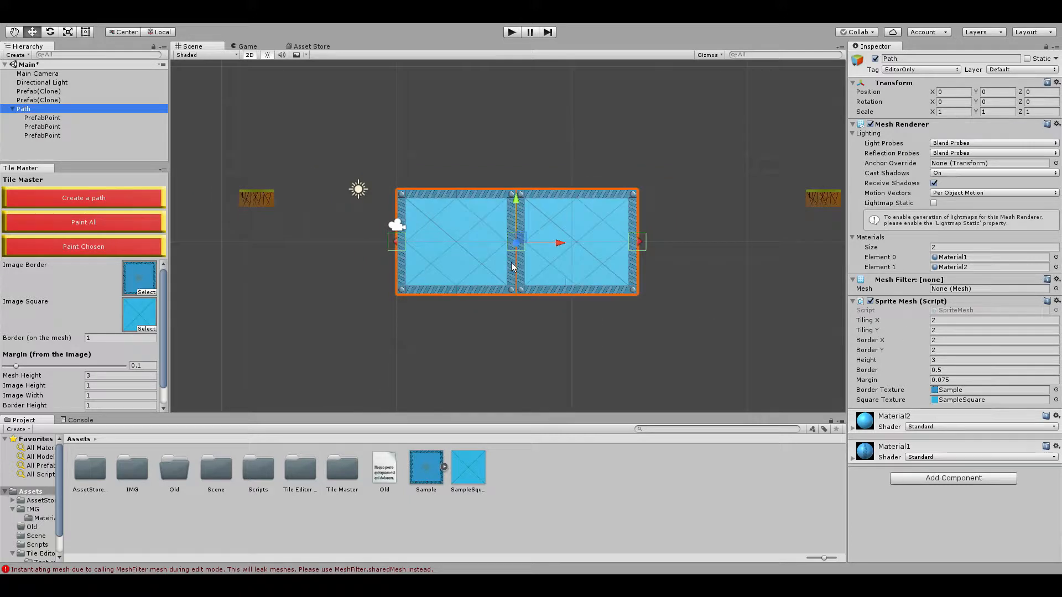
pyautogui.click(109, 195)
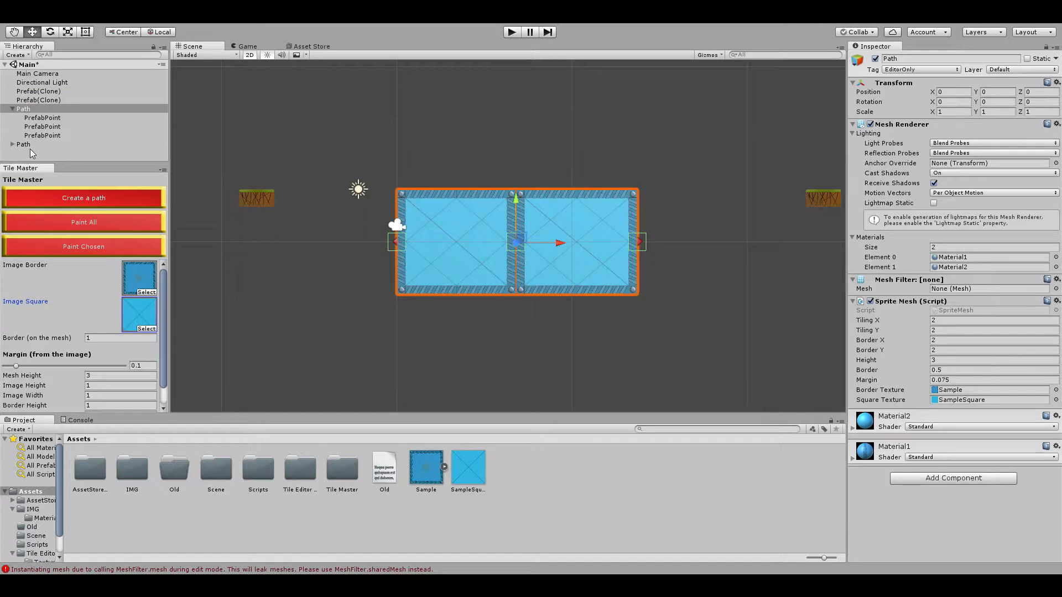
pyautogui.scroll(-2, 365, 209)
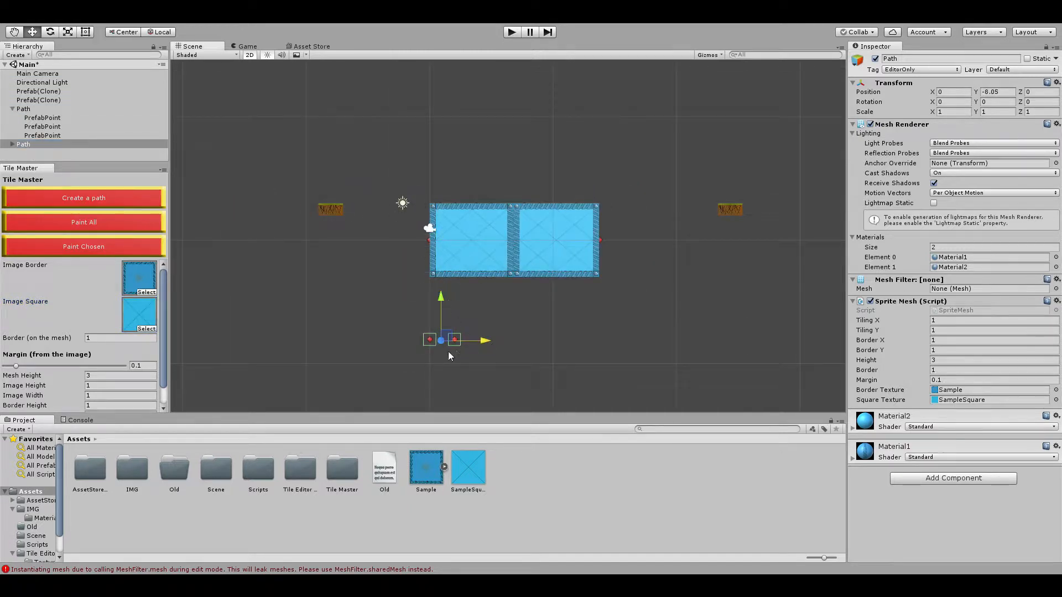
pyautogui.click(453, 337)
pyautogui.moveTo(491, 340); pyautogui.dragTo(570, 343)
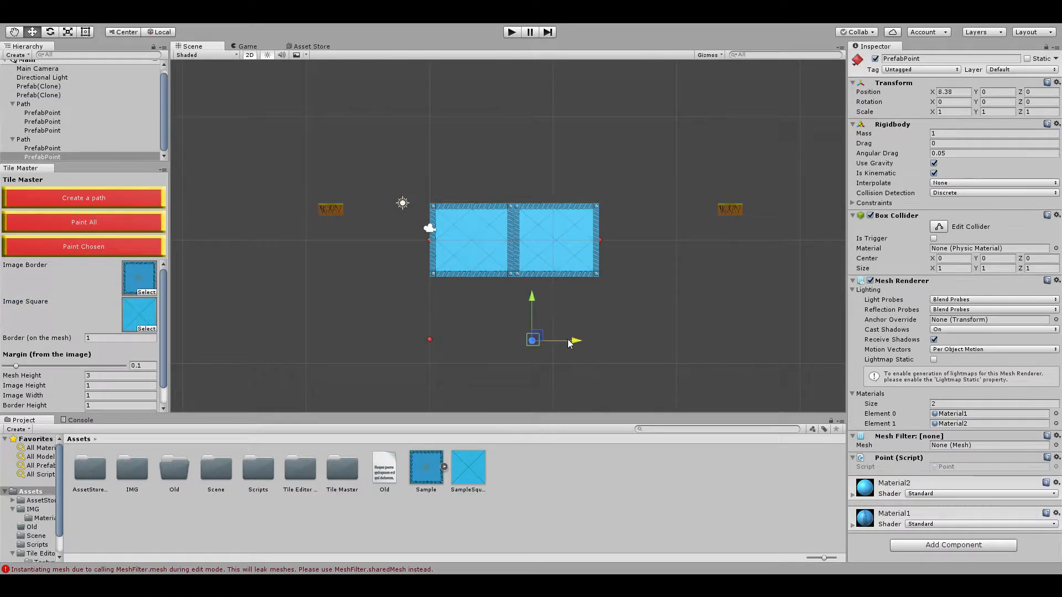
pyautogui.click(607, 308)
# - Look into the second Path's Material2 settings, and paint both paths with Paint All
pyautogui.click(44, 139)
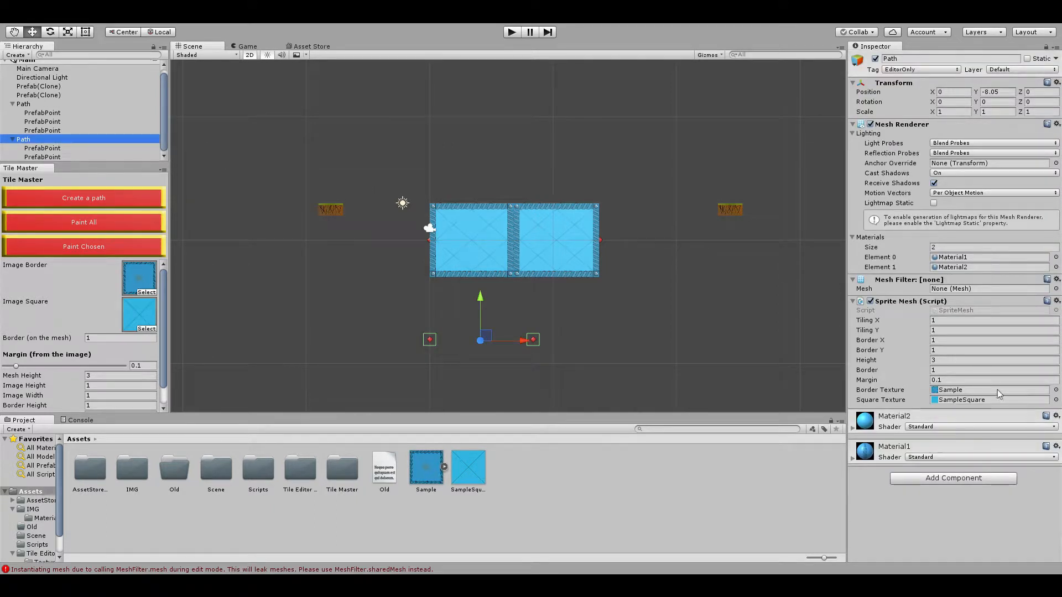
pyautogui.click(886, 427)
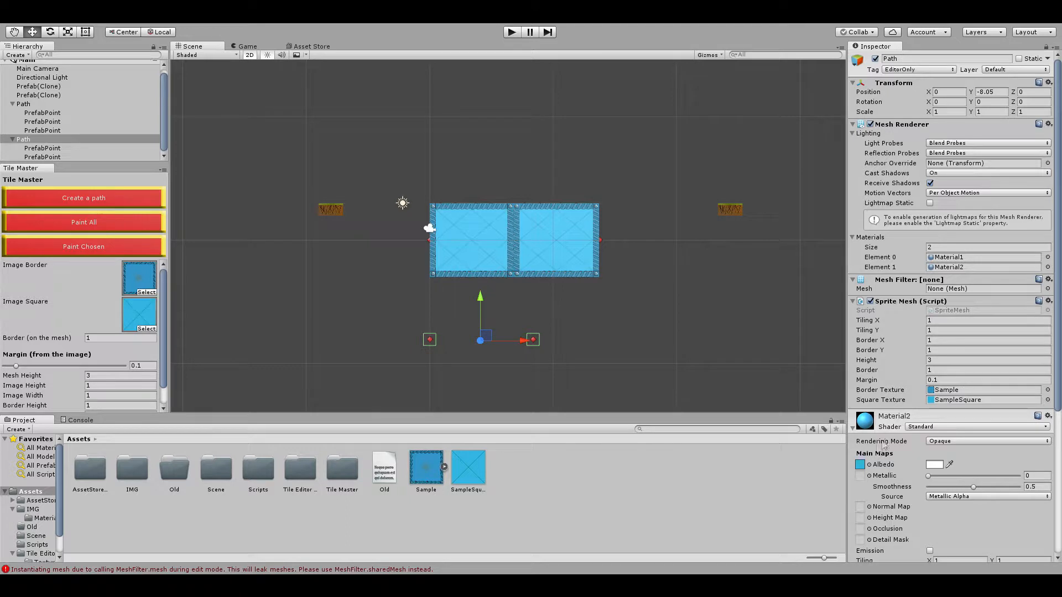
pyautogui.click(876, 423)
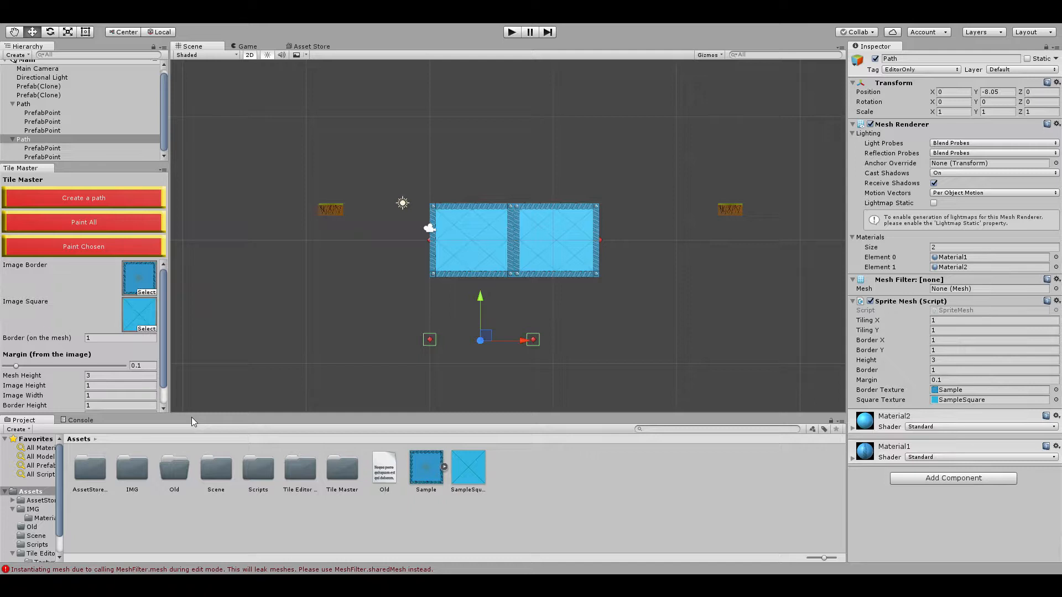
pyautogui.scroll(3, 394, 281)
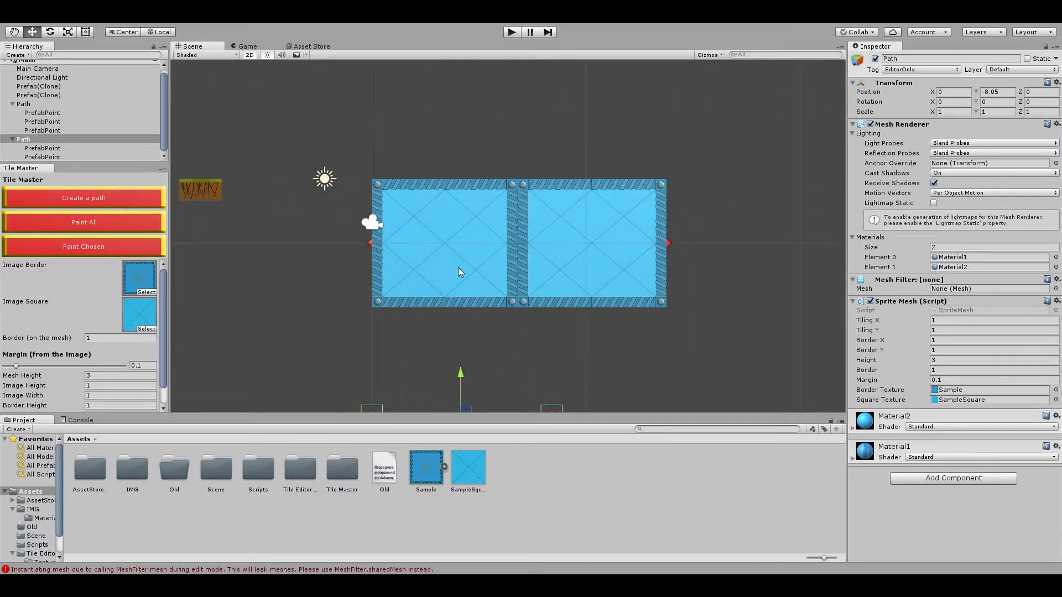
pyautogui.click(108, 226)
pyautogui.click(619, 313)
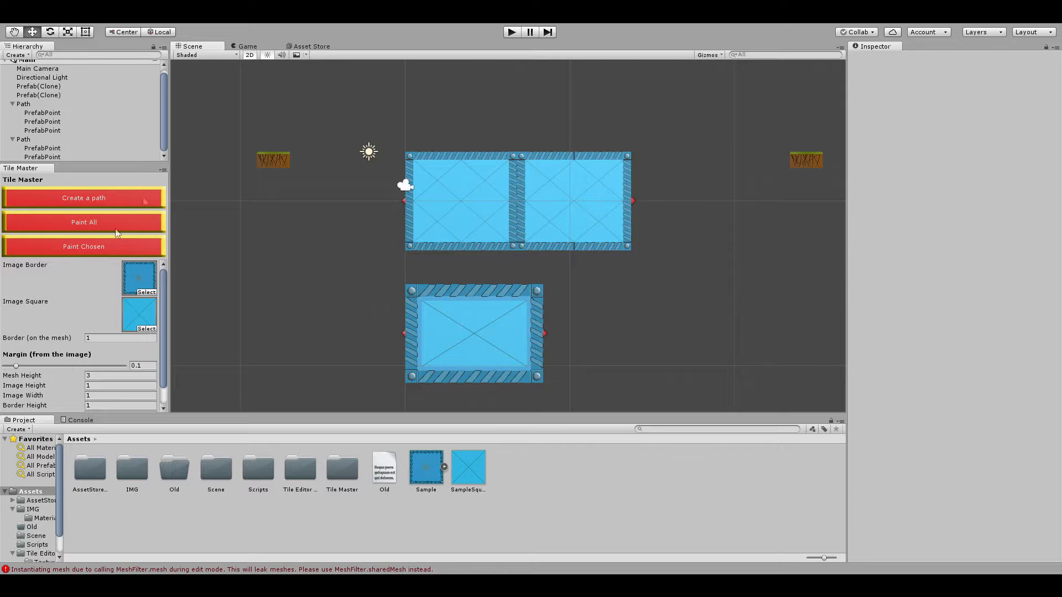
# - Assign the second Path as the Choose Path object in Tile Master and repaint it with Paint Chosen
pyautogui.scroll(-1, 114, 337)
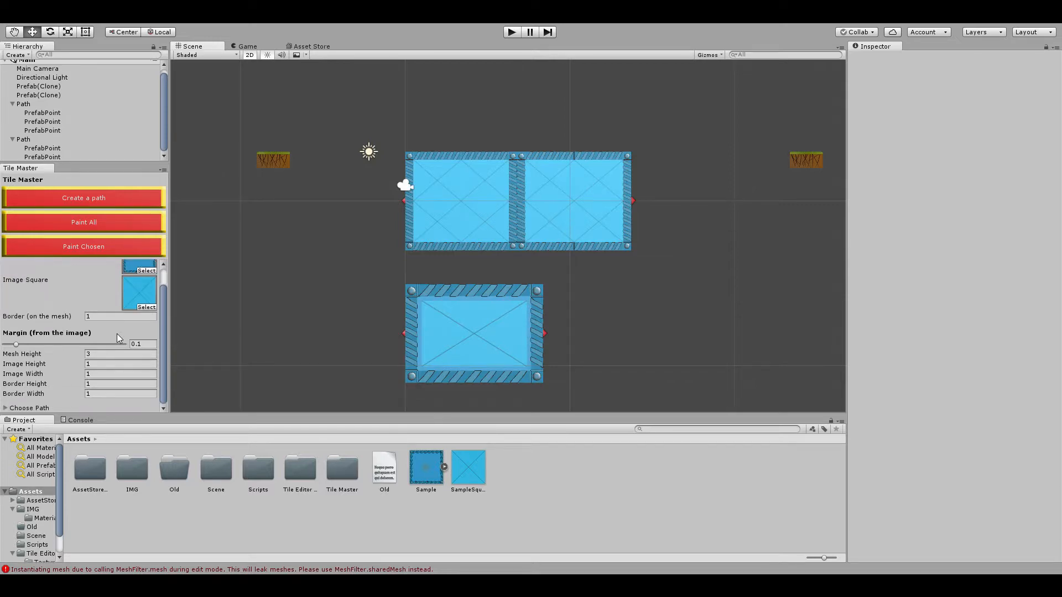
pyautogui.scroll(4, 689, 307)
pyautogui.moveTo(664, 296); pyautogui.dragTo(658, 254, button='middle')
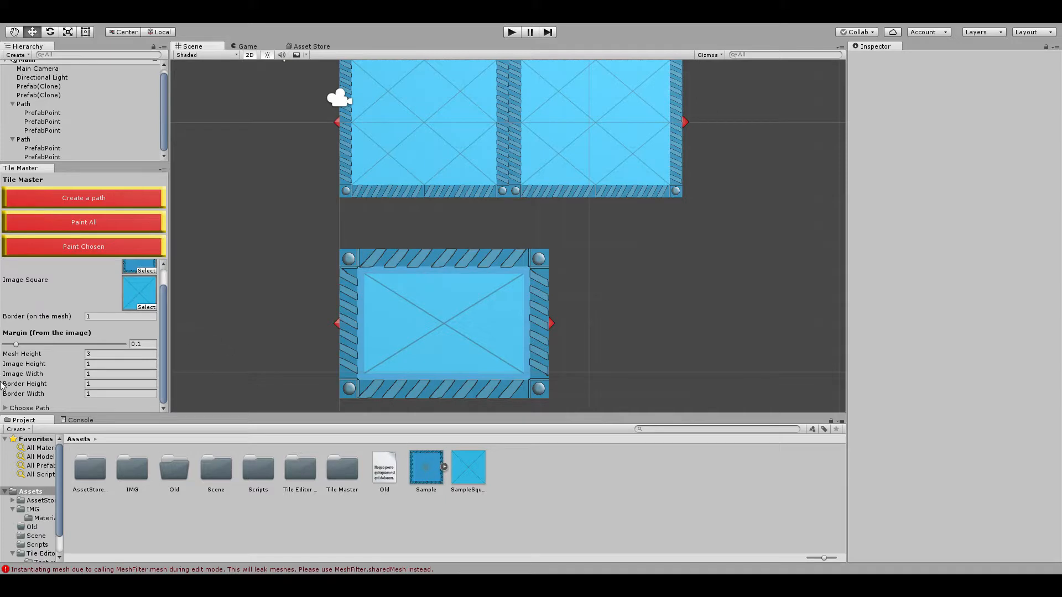
pyautogui.click(38, 408)
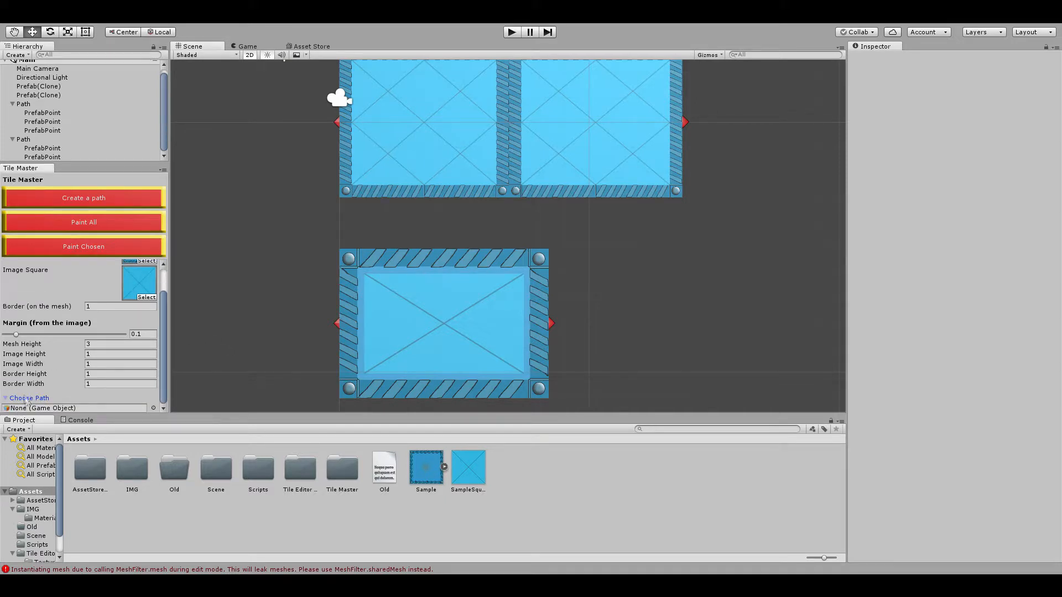
pyautogui.click(7, 399)
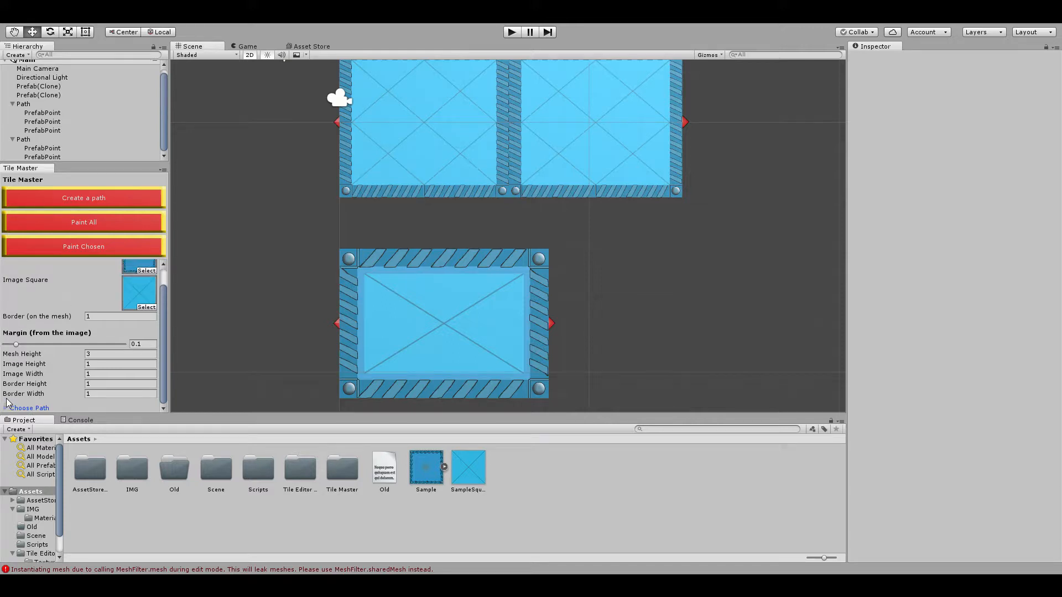
pyautogui.click(7, 407)
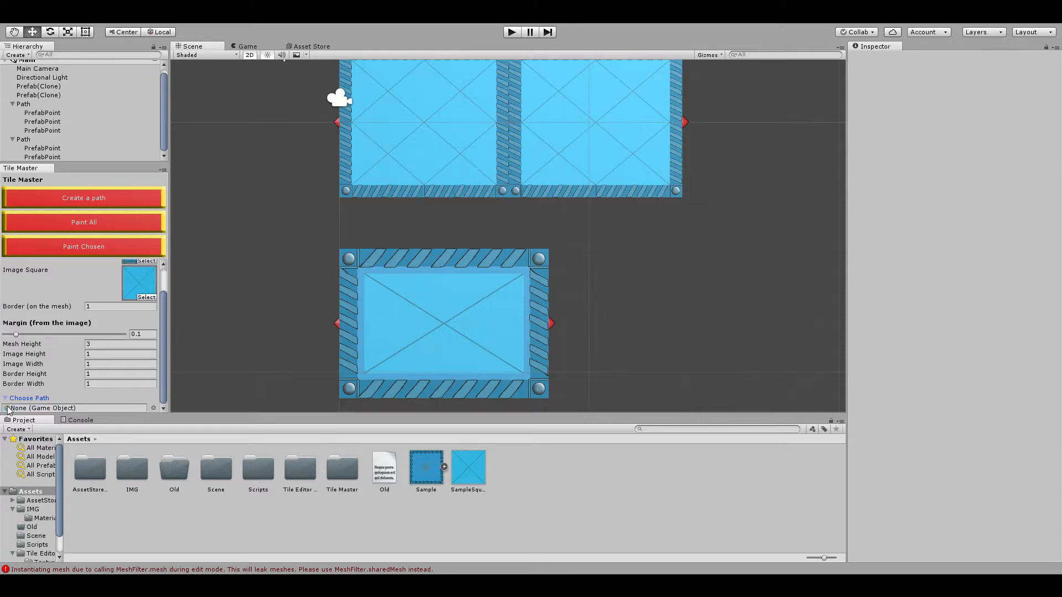
pyautogui.click(18, 141)
pyautogui.click(14, 140)
pyautogui.moveTo(18, 144); pyautogui.dragTo(49, 414)
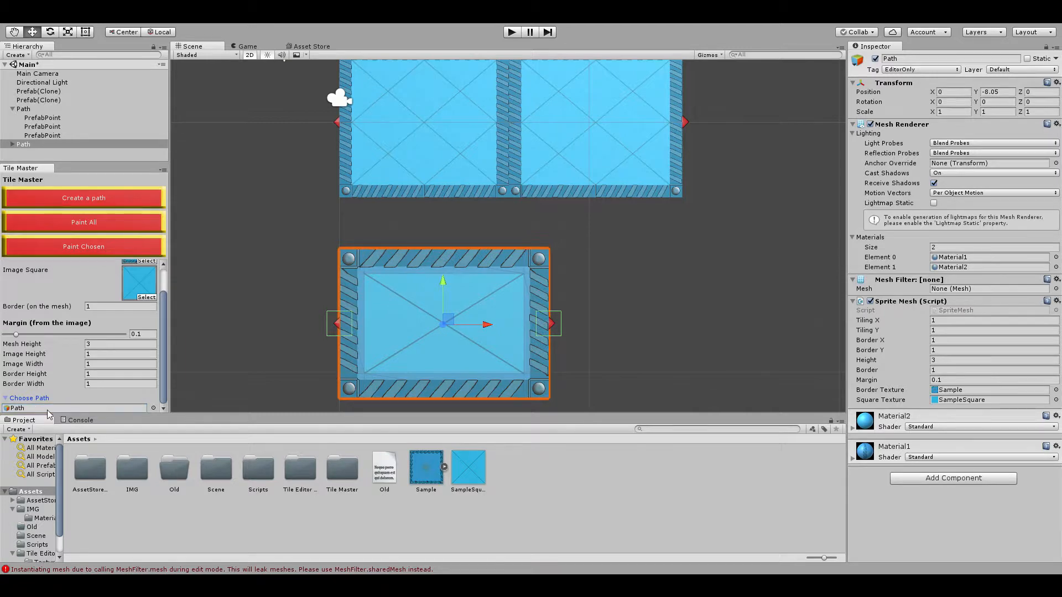
pyautogui.click(71, 250)
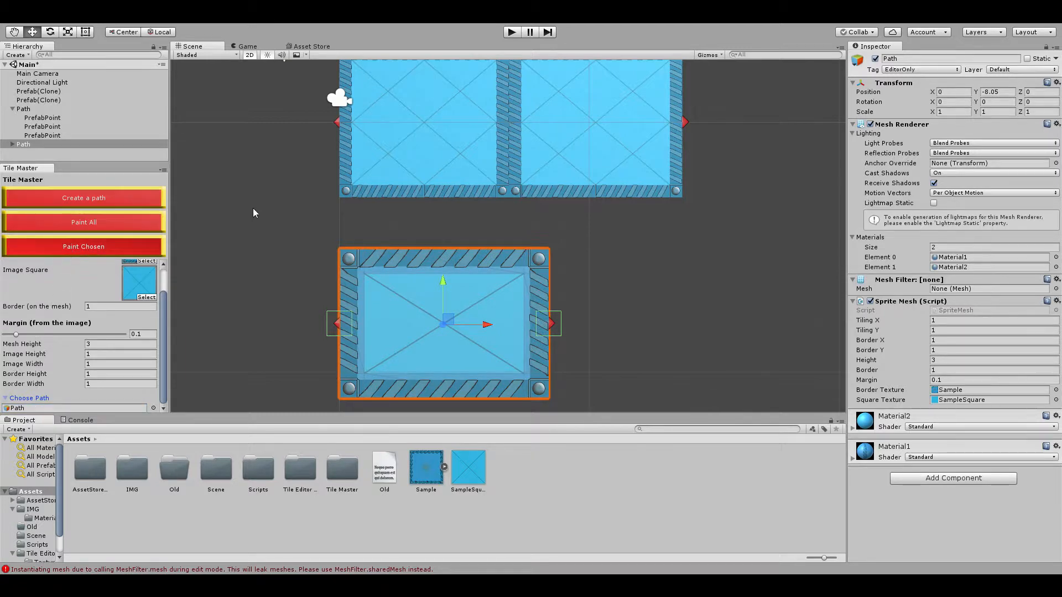
# - Delete the second Path below the two painted tiles
pyautogui.scroll(-1, 218, 253)
pyautogui.scroll(-3, 278, 226)
pyautogui.click(291, 308)
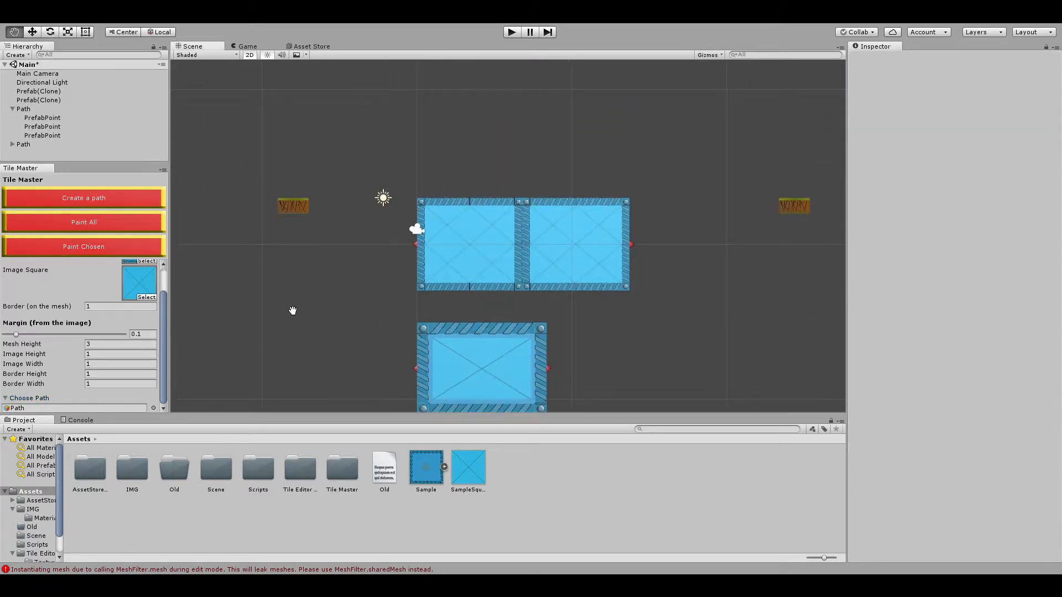
pyautogui.scroll(2, 343, 318)
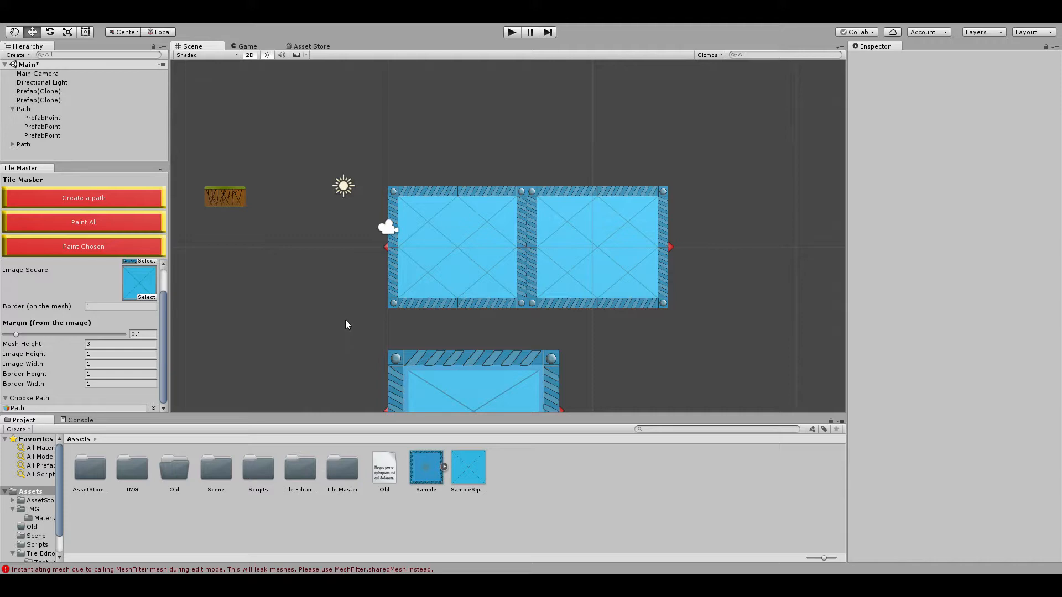
pyautogui.click(29, 145)
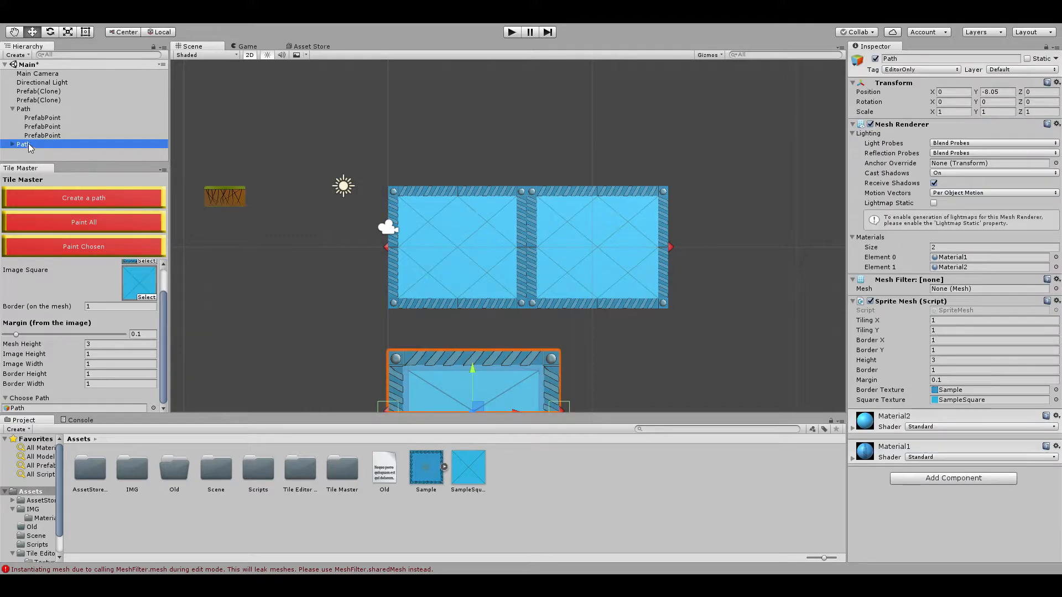
pyautogui.press('Delete')
# - Move the remaining Path horizontally to about X -3.83, between the two ground sprites
pyautogui.click(26, 118)
pyautogui.click(23, 109)
pyautogui.click(12, 108)
pyautogui.moveTo(572, 248); pyautogui.dragTo(493, 255)
pyautogui.scroll(-2, 553, 276)
pyautogui.scroll(1, 656, 281)
pyautogui.moveTo(657, 281); pyautogui.dragTo(630, 296, button='middle')
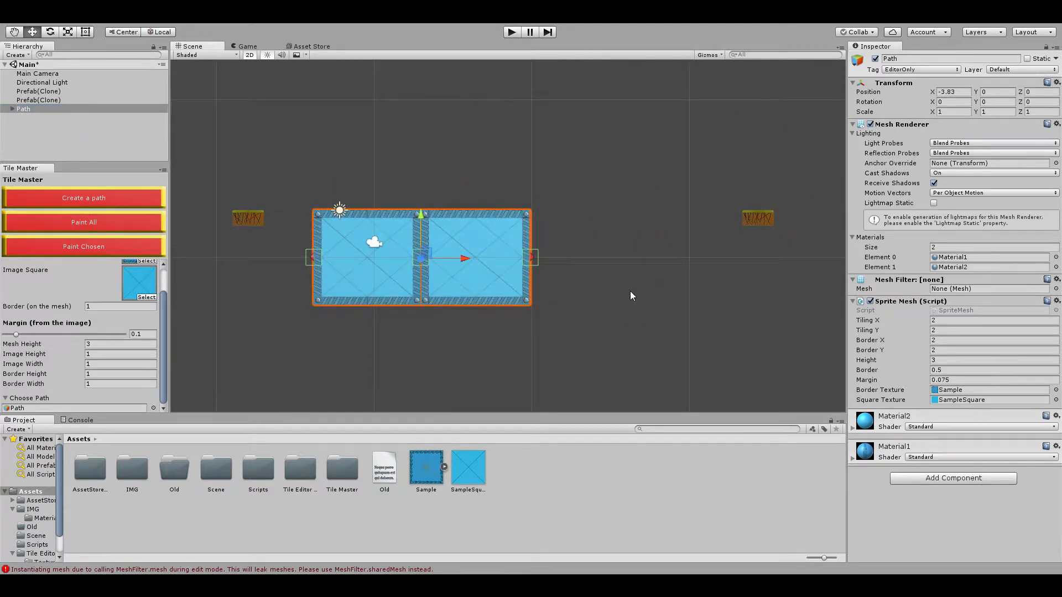
# - Examine the two ground sprites and the painted Path up close, comparing how each one's texture is rendered
pyautogui.click(247, 221)
pyautogui.press('t')
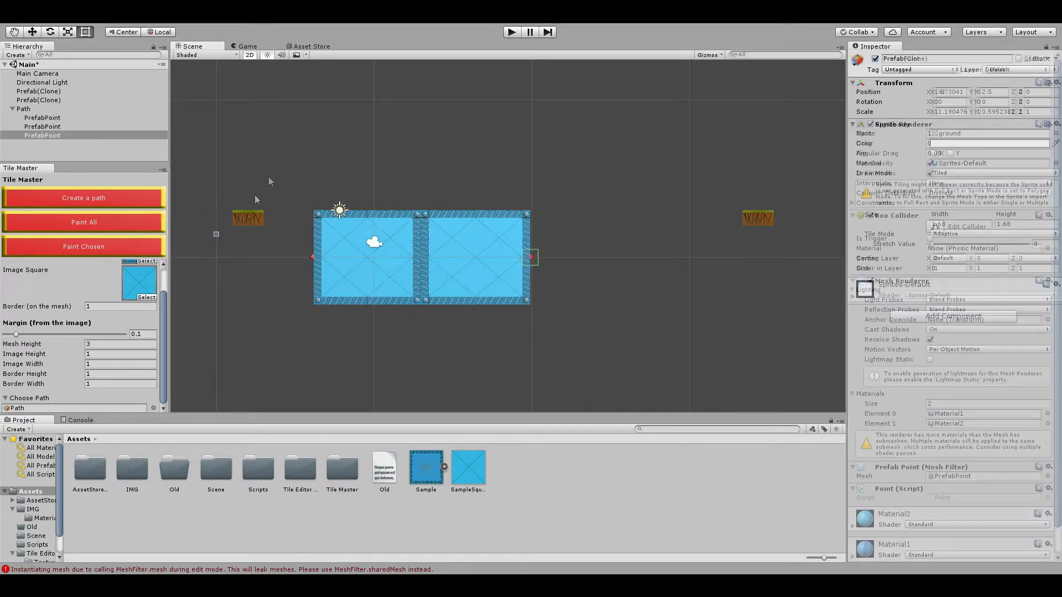
pyautogui.keyDown('shift'); pyautogui.click(255, 220); pyautogui.keyUp('shift')
pyautogui.doubleClick(71, 93)
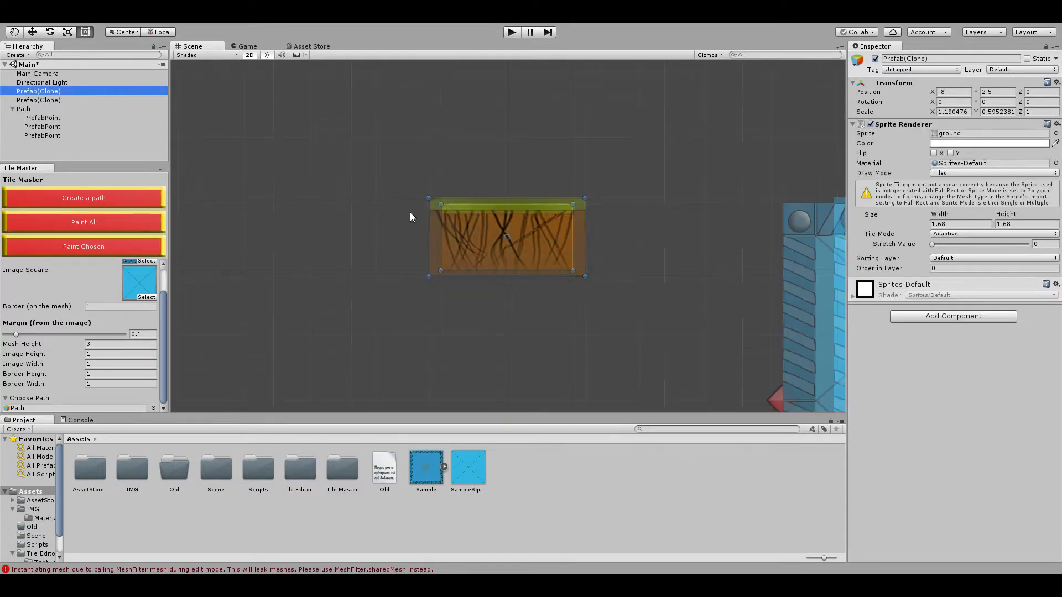
pyautogui.doubleClick(90, 99)
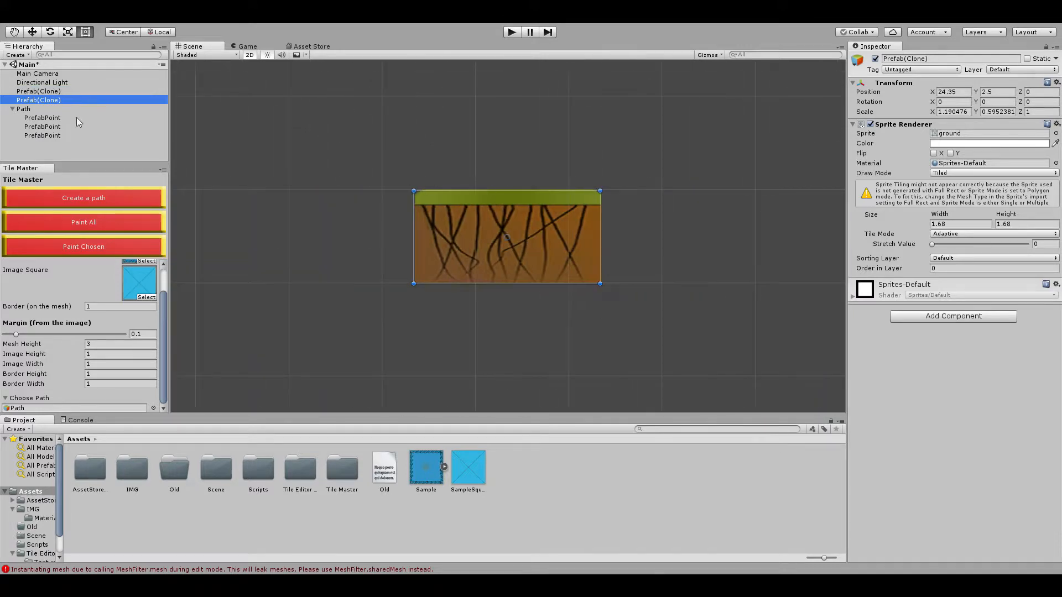
pyautogui.doubleClick(75, 109)
pyautogui.click(452, 135)
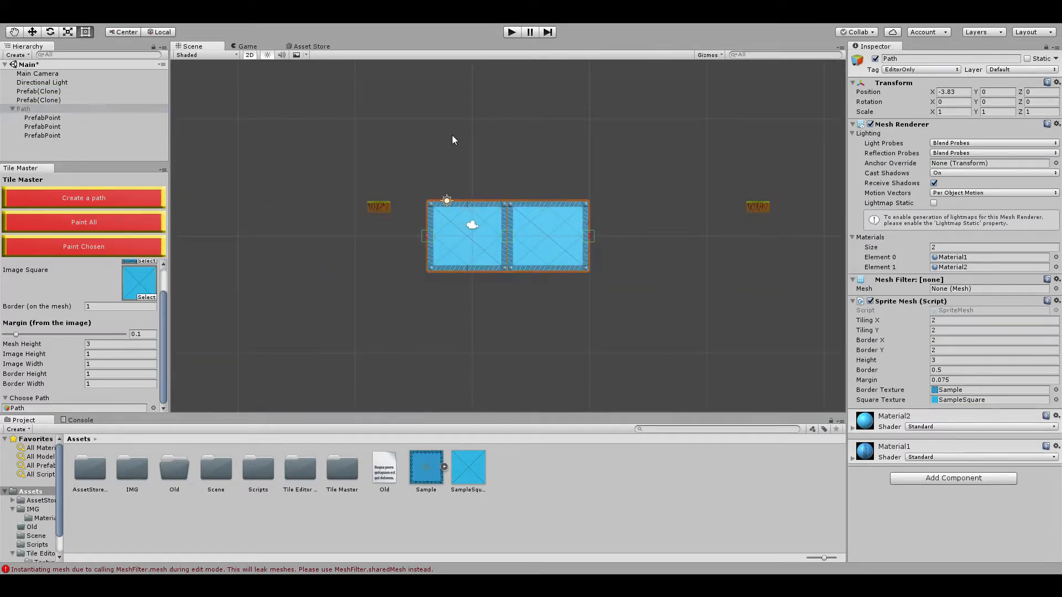
pyautogui.scroll(3, 452, 135)
# - Duplicate the ground sprite at X -8 four times, spreading the copies horizontally toward the far sprite, the last at about X 16.92
pyautogui.click(354, 200)
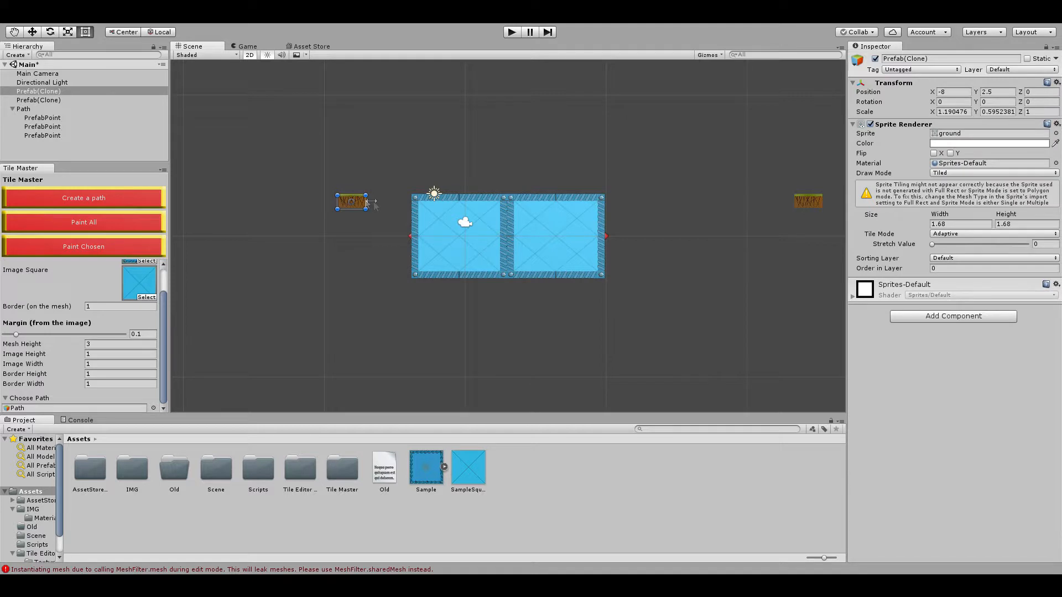
pyautogui.hotkey('ctrl', 'd')
pyautogui.moveTo(396, 208); pyautogui.dragTo(740, 212)
pyautogui.hotkey('ctrl', 'd')
pyautogui.hotkey('ctrl', 'd')
pyautogui.hotkey('ctrl', 'd')
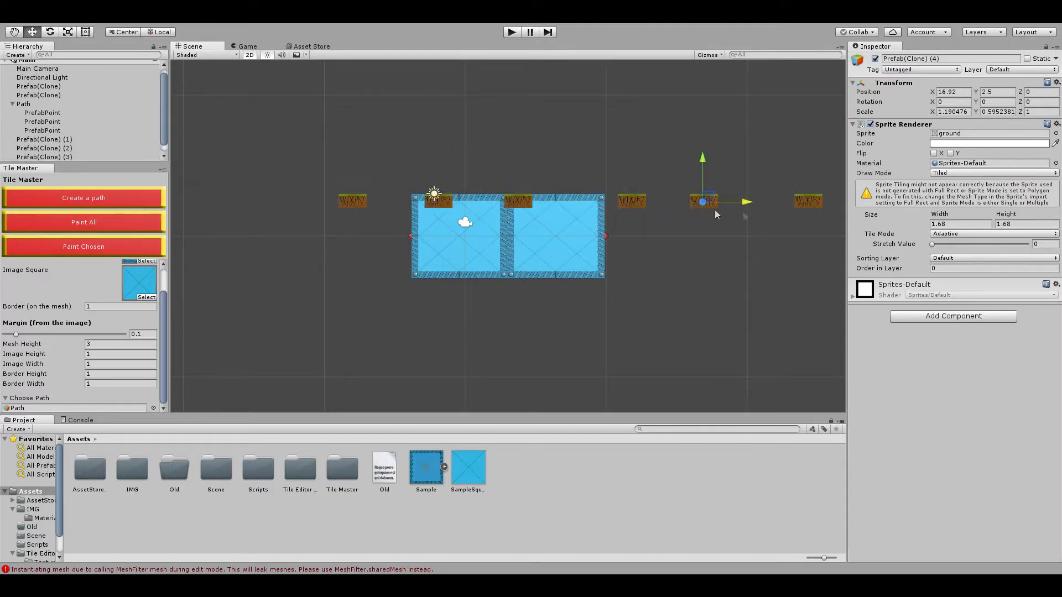
# - Delete the four duplicated ground sprites, Prefab(Clone) (1) to (4)
pyautogui.scroll(-1, 66, 141)
pyautogui.keyDown('shift'); pyautogui.click(66, 132); pyautogui.keyUp('shift')
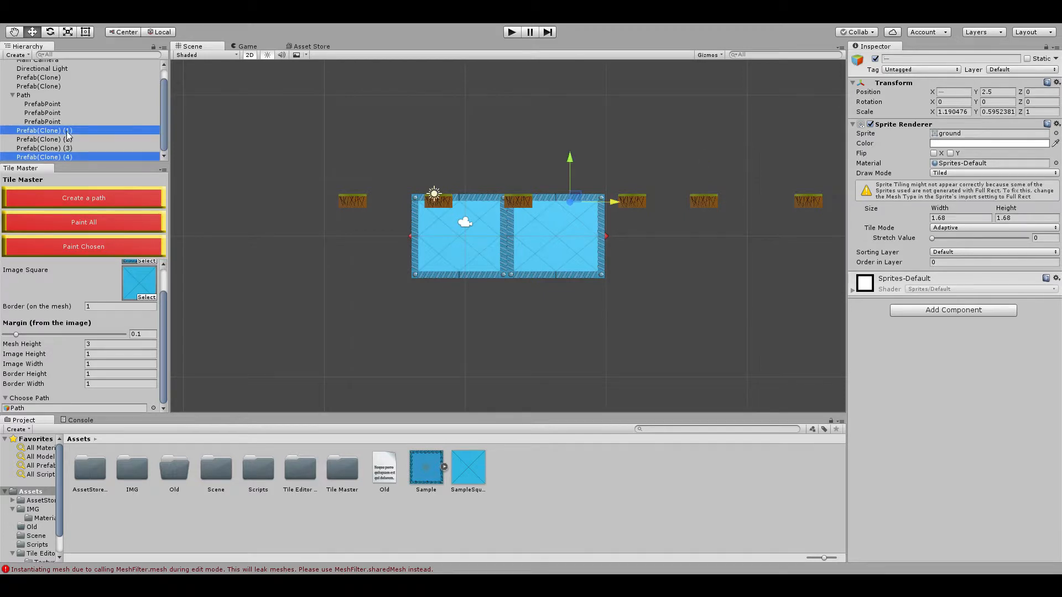
pyautogui.press('Delete')
pyautogui.scroll(1, 424, 195)
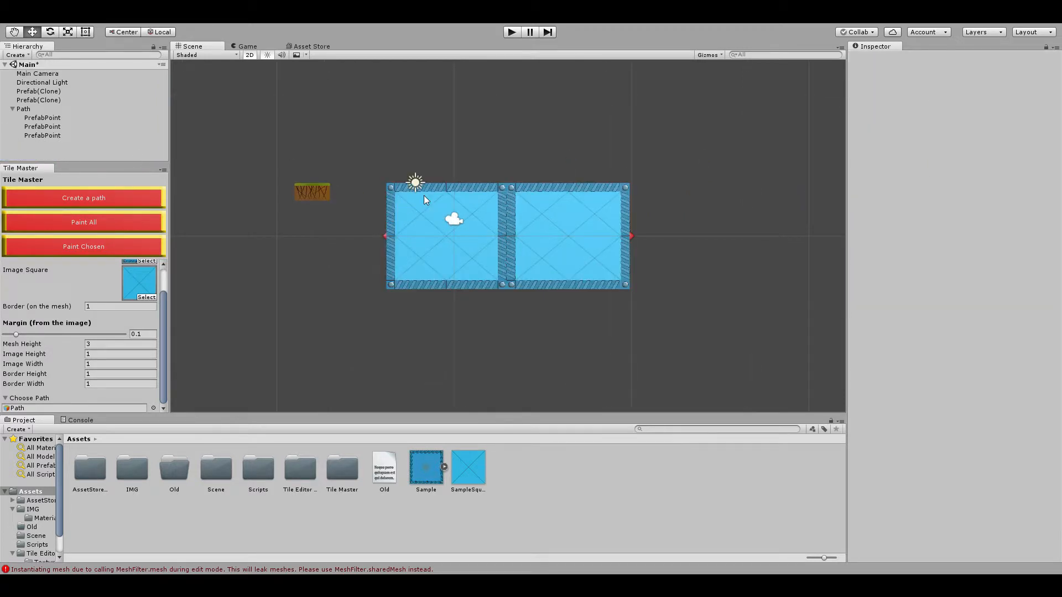
# - Duplicate the ground sprite at X -8 once and move the copy horizontally to about X -4.97
pyautogui.click(312, 197)
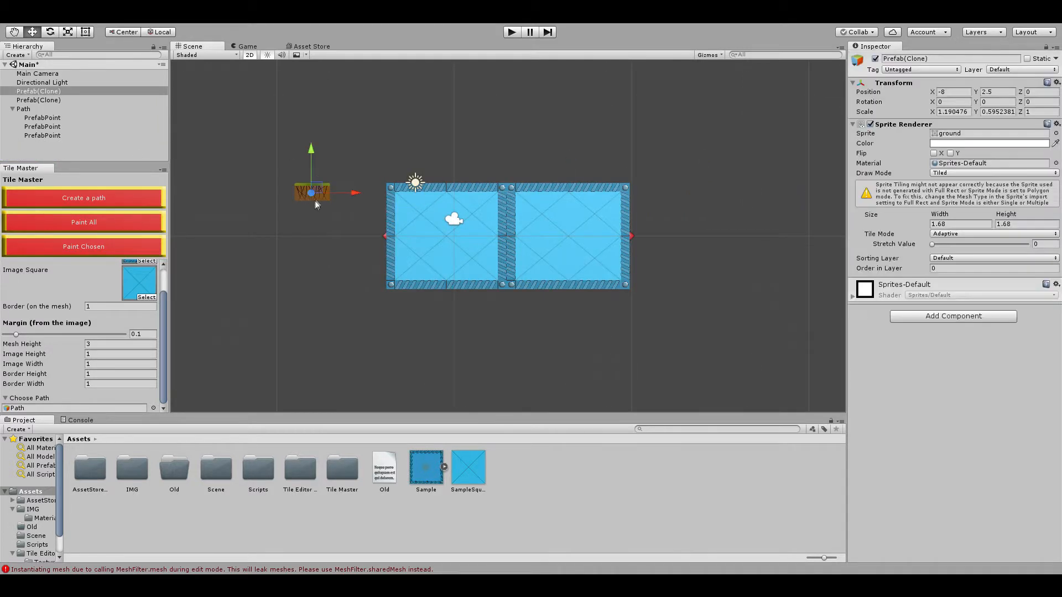
pyautogui.click(90, 92)
pyautogui.press('t')
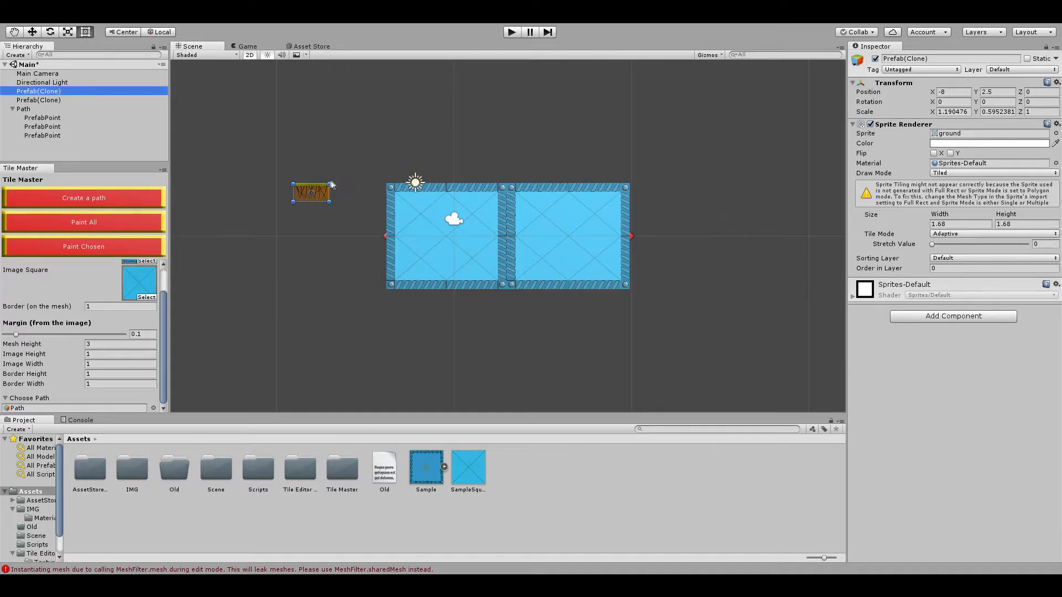
pyautogui.hotkey('ctrl', 'd')
pyautogui.press('w')
pyautogui.moveTo(343, 187); pyautogui.dragTo(409, 198)
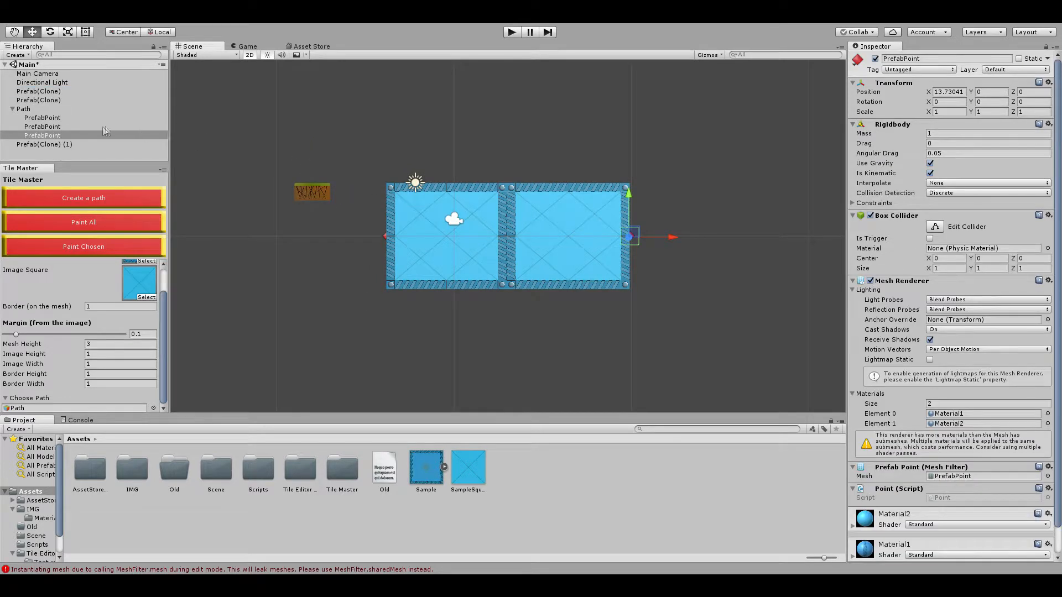
pyautogui.click(96, 101)
pyautogui.click(96, 92)
pyautogui.click(88, 145)
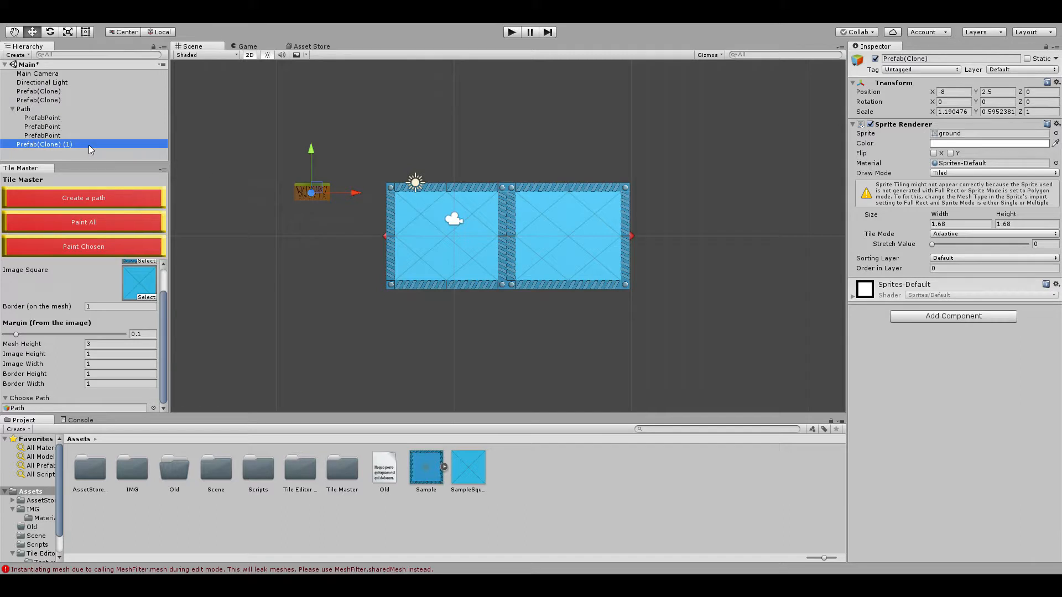
pyautogui.moveTo(356, 195); pyautogui.dragTo(410, 195)
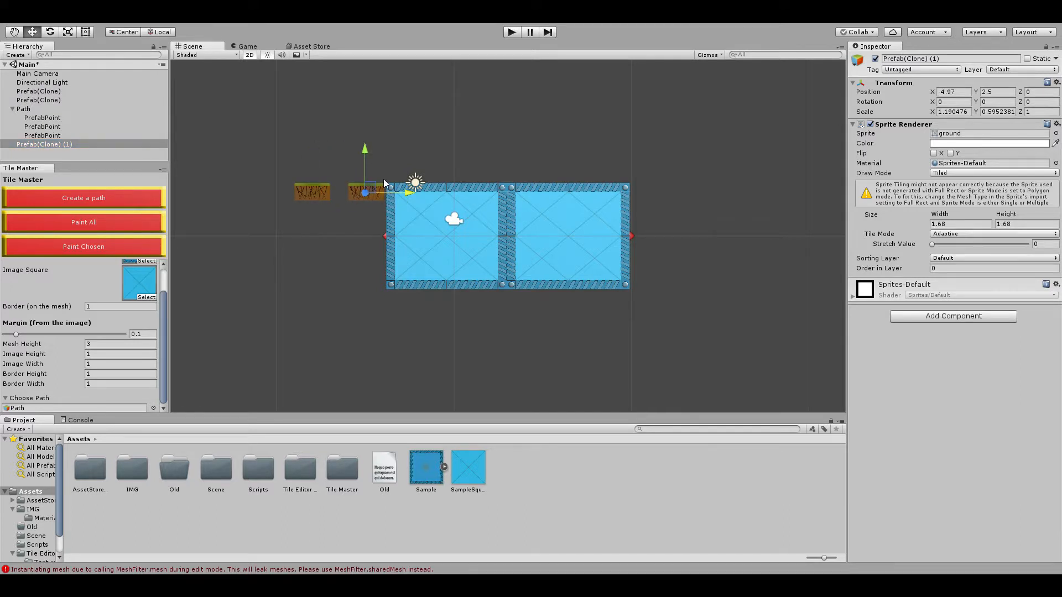
# - Rotate the ground sprite copy to about -28.66 on Z and resize it to about 3.55 by 0.88
pyautogui.press('e')
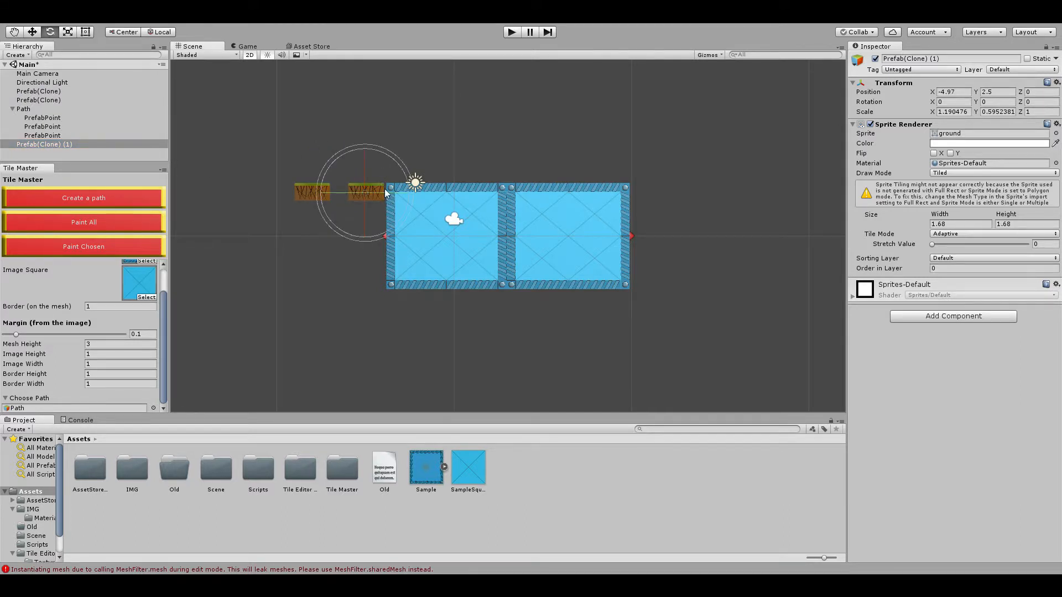
pyautogui.moveTo(402, 173); pyautogui.dragTo(429, 224)
pyautogui.press('t')
pyautogui.moveTo(348, 184); pyautogui.dragTo(378, 208)
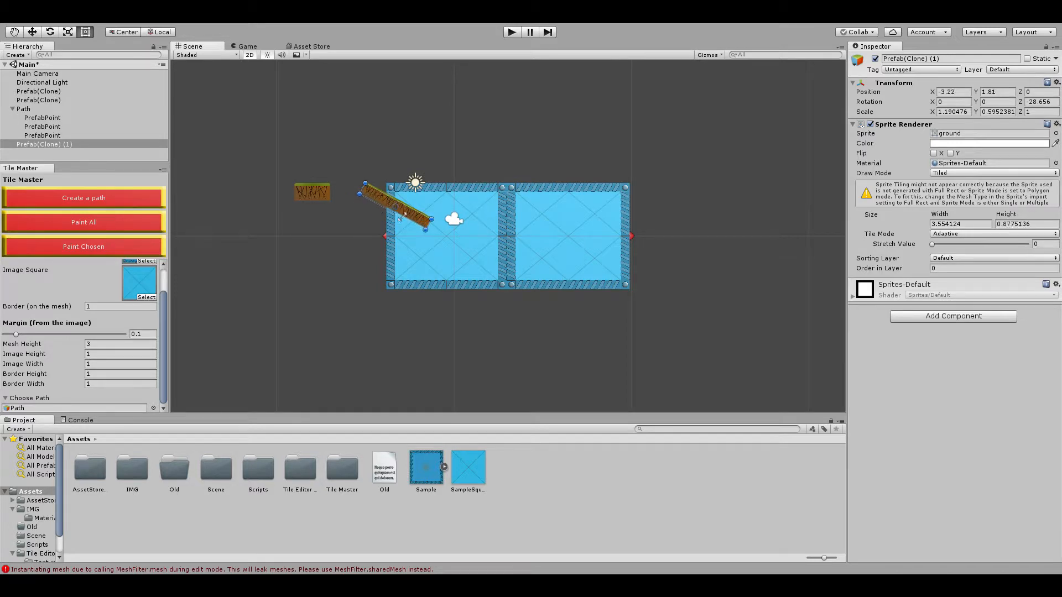
# - Delete the rotated ground sprite copy, Prefab(Clone) (1)
pyautogui.scroll(3, 374, 227)
pyautogui.click(88, 145)
pyautogui.press('Delete')
# - Move the whole Path to about X -5.41, Y -0.11
pyautogui.click(25, 109)
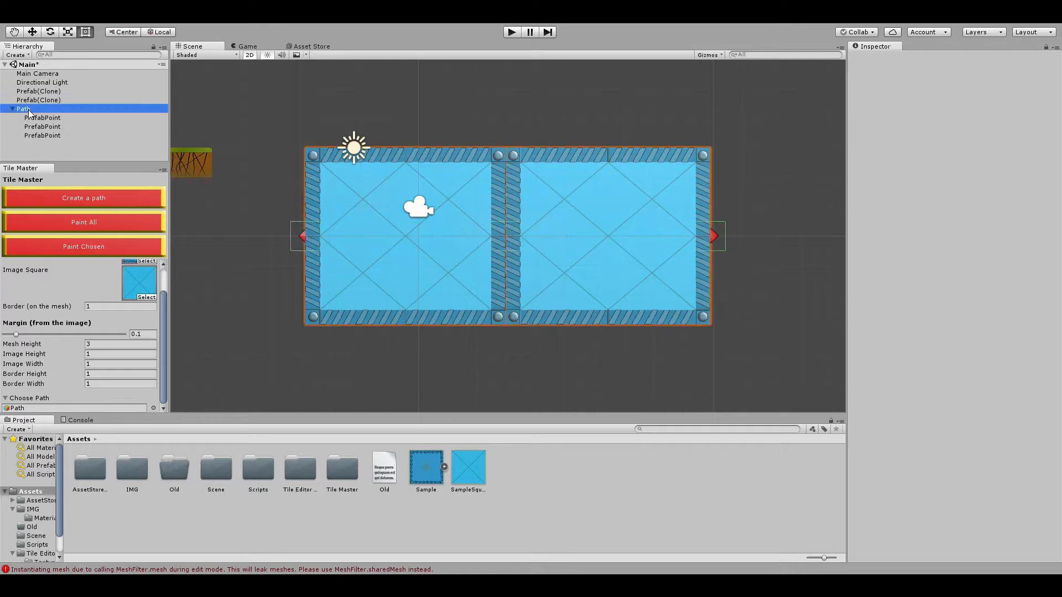
pyautogui.press('w')
pyautogui.moveTo(515, 199); pyautogui.dragTo(546, 225)
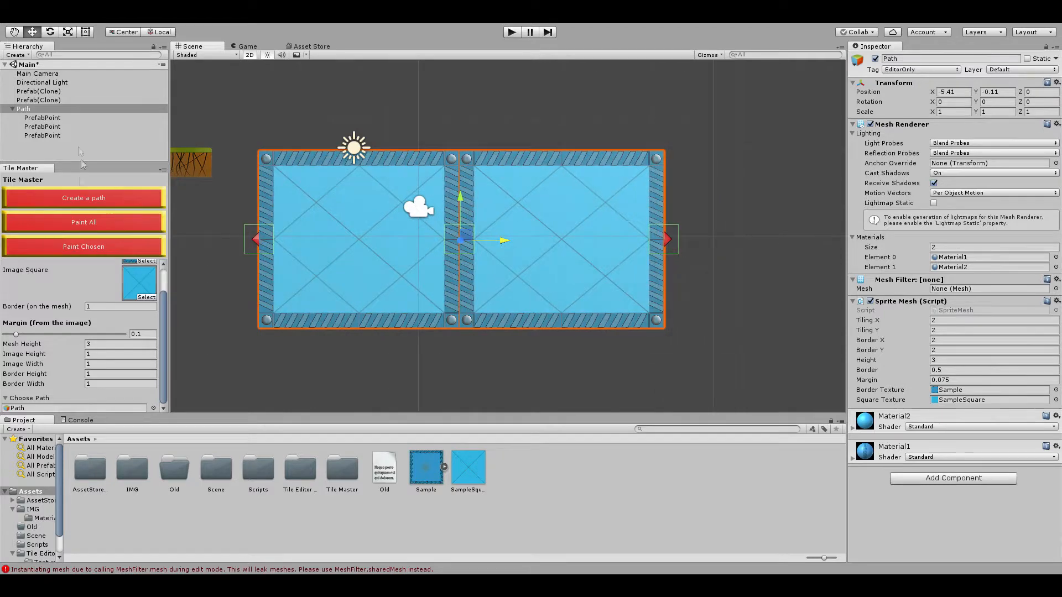
# - Delete the Path's last PrefabPoint and repaint the shortened path with Paint All
pyautogui.click(72, 133)
pyautogui.press('Delete')
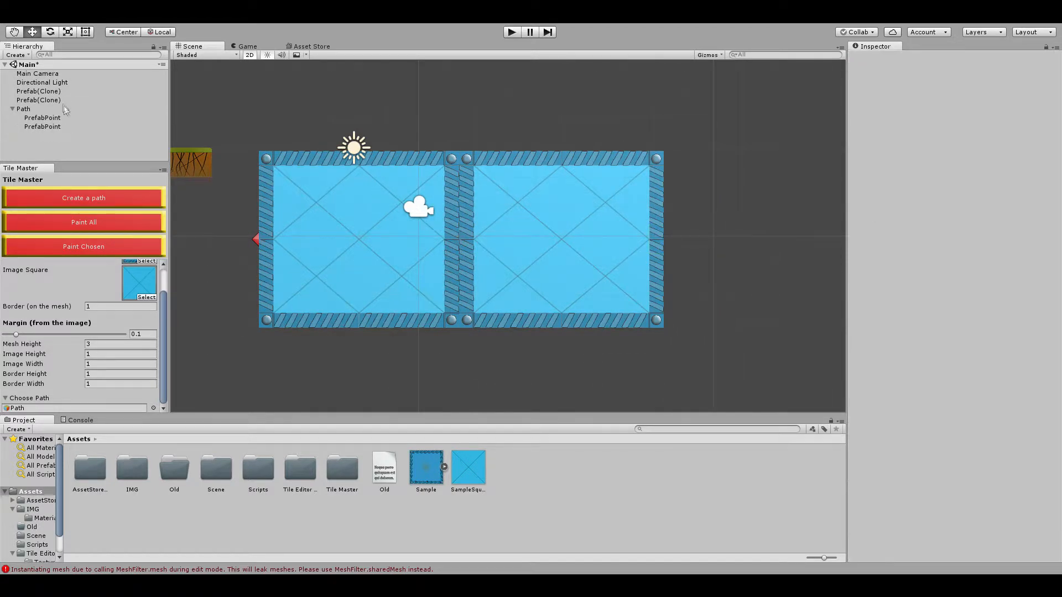
pyautogui.click(113, 221)
pyautogui.click(50, 127)
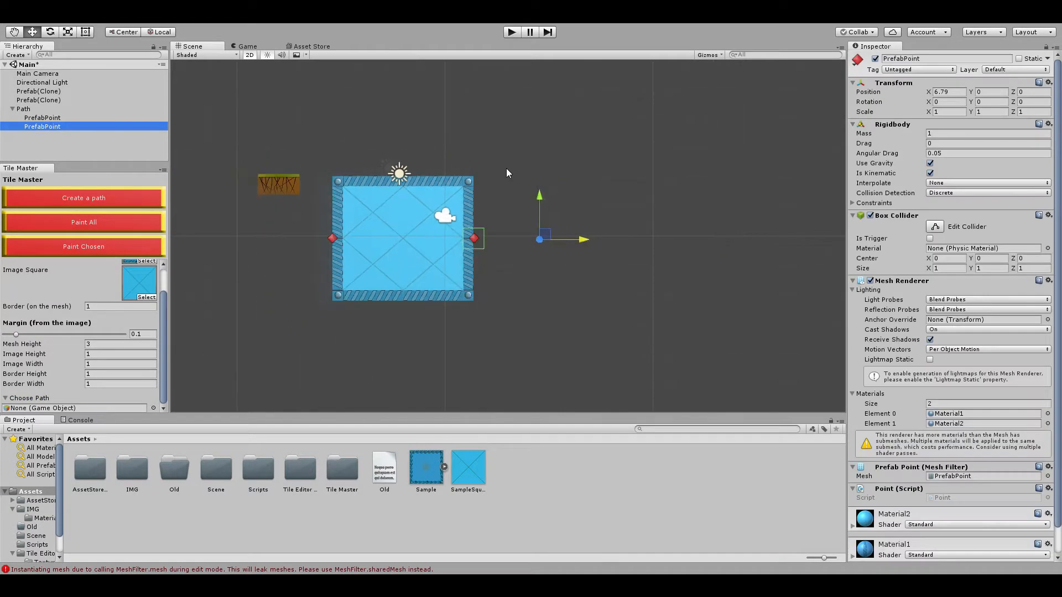
pyautogui.click(73, 156)
# - Set the Path's Tiling X, Tiling Y, Border X and Border Y to 1 in its Sprite Mesh settings
pyautogui.click(53, 110)
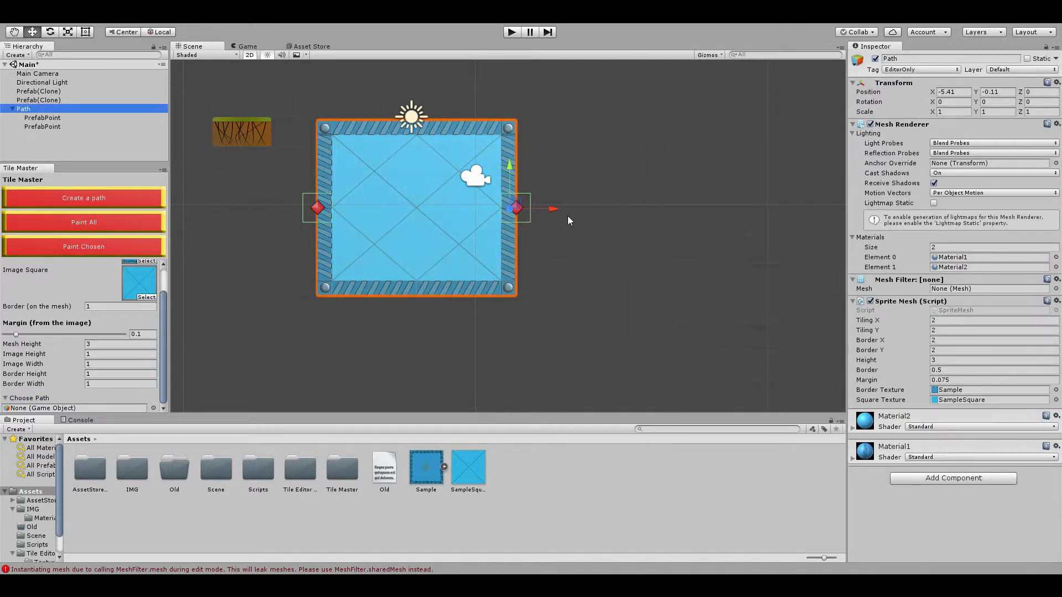
pyautogui.click(951, 320)
pyautogui.write('1')
pyautogui.click(954, 331)
pyautogui.write('1')
pyautogui.click(954, 340)
pyautogui.write('1')
pyautogui.click(957, 350)
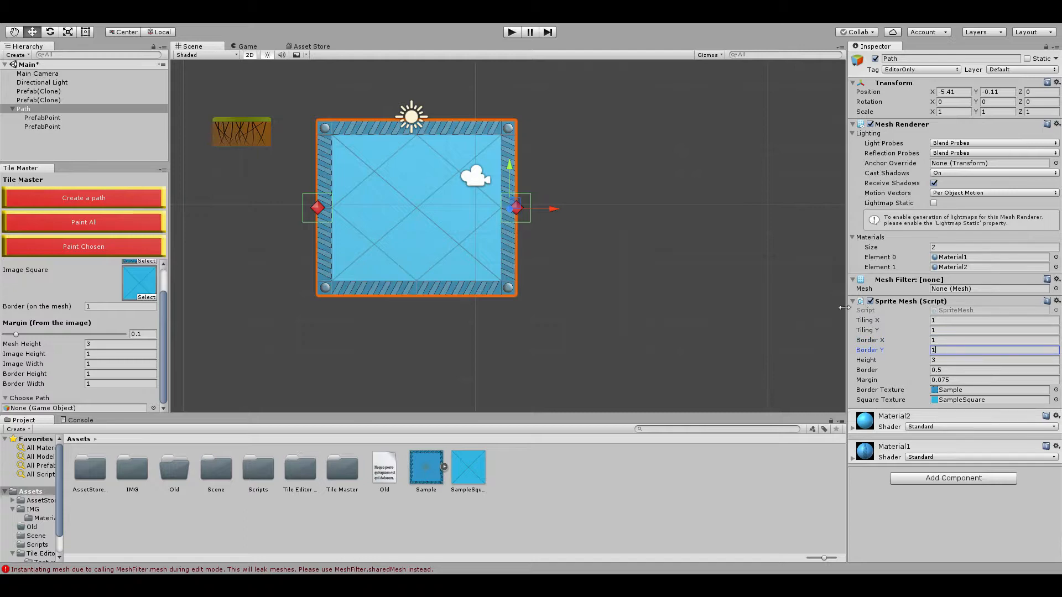
# - Lower the Path's last PrefabPoint to about Y -3.97 and repaint the path as a slanted tile with Paint All
pyautogui.click(119, 126)
pyautogui.moveTo(608, 186); pyautogui.dragTo(608, 295)
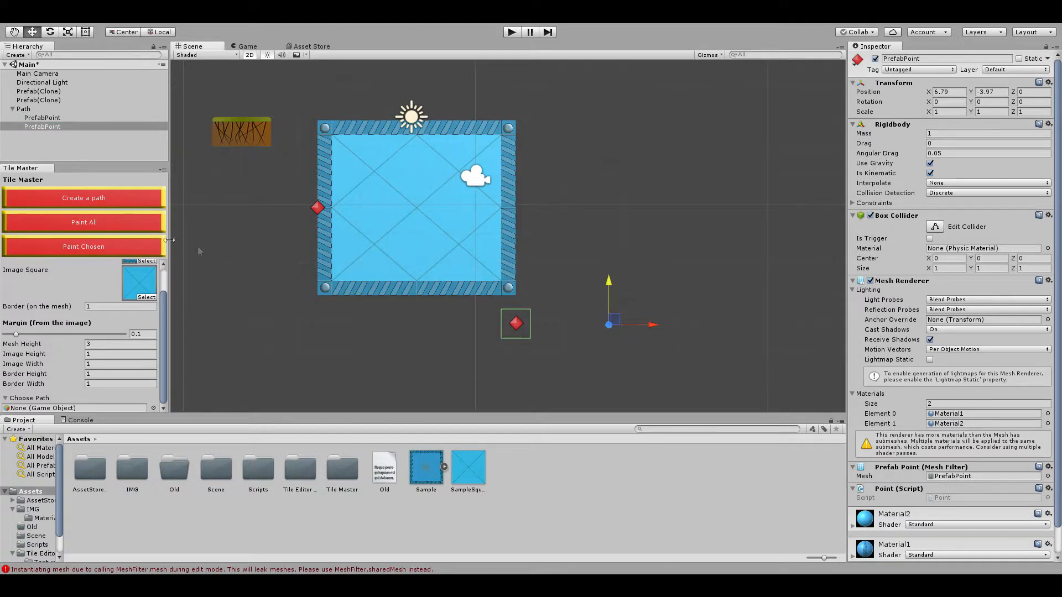
pyautogui.click(131, 227)
pyautogui.scroll(-4, 605, 232)
pyautogui.click(596, 237)
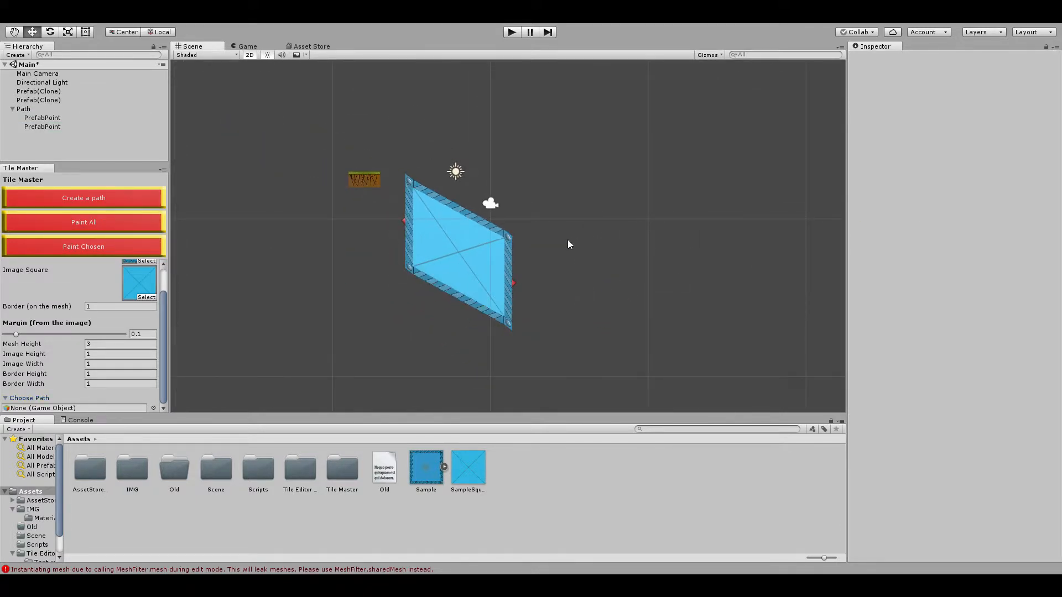
pyautogui.scroll(2, 568, 174)
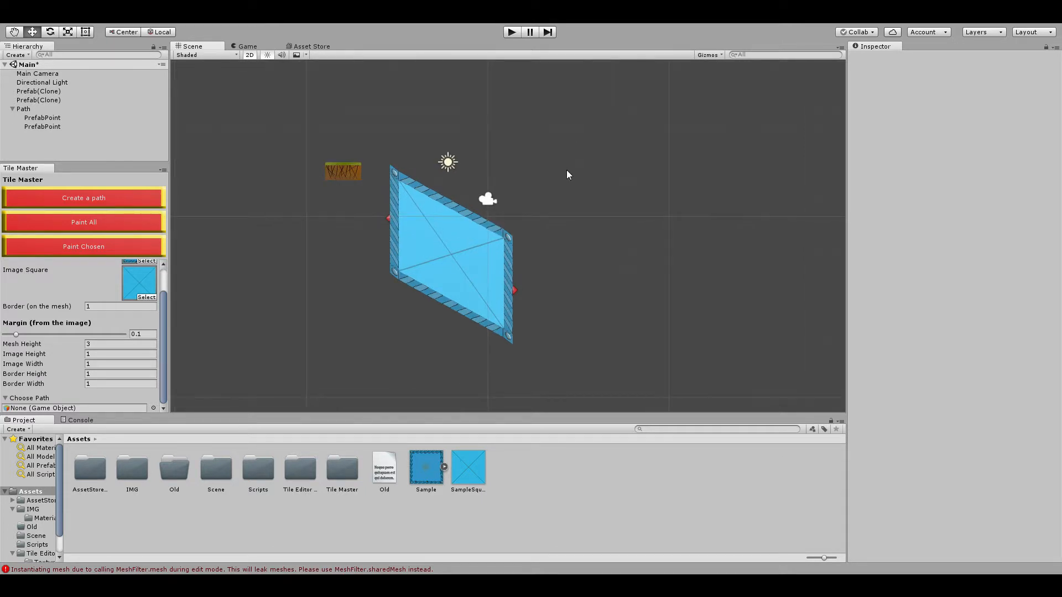
pyautogui.click(504, 257)
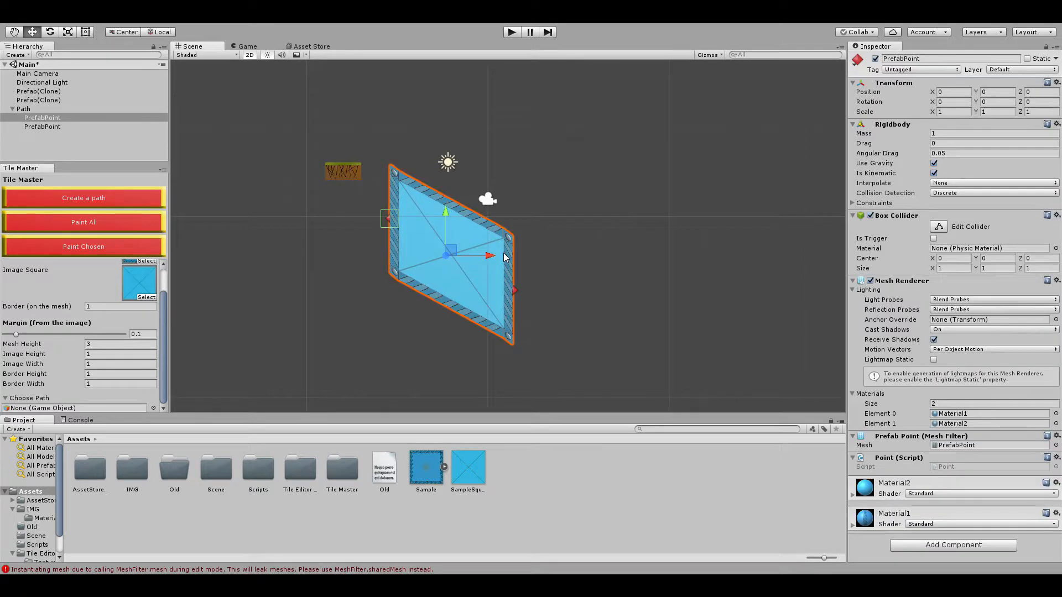
pyautogui.click(584, 213)
pyautogui.scroll(-2, 576, 257)
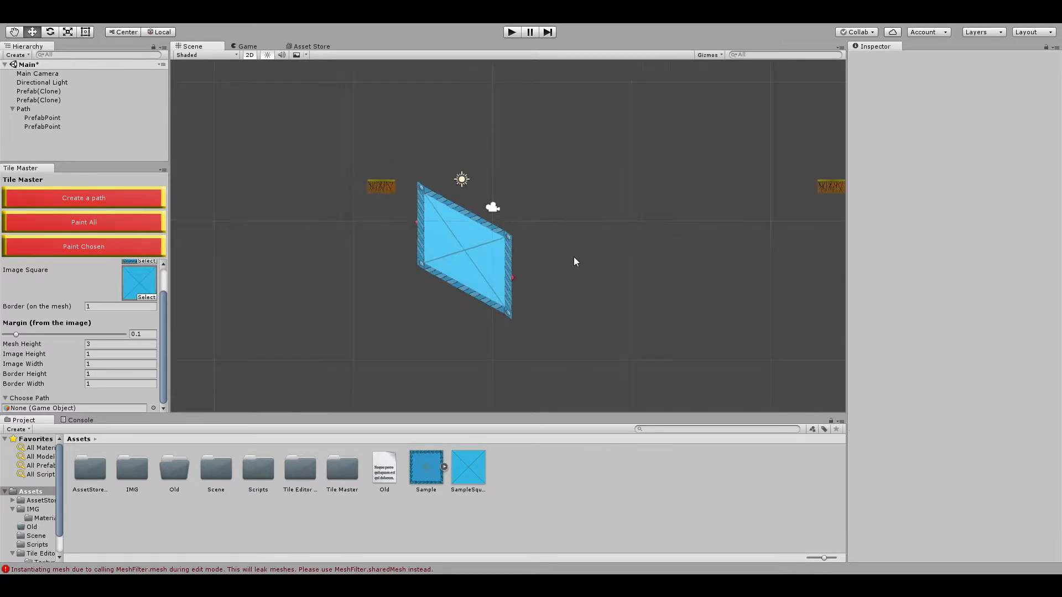
# - Add three more path points rising gradually toward the far ground sprite, and paint the new segments with Paint All
pyautogui.moveTo(573, 261); pyautogui.dragTo(456, 271, button='middle')
pyautogui.click(523, 258)
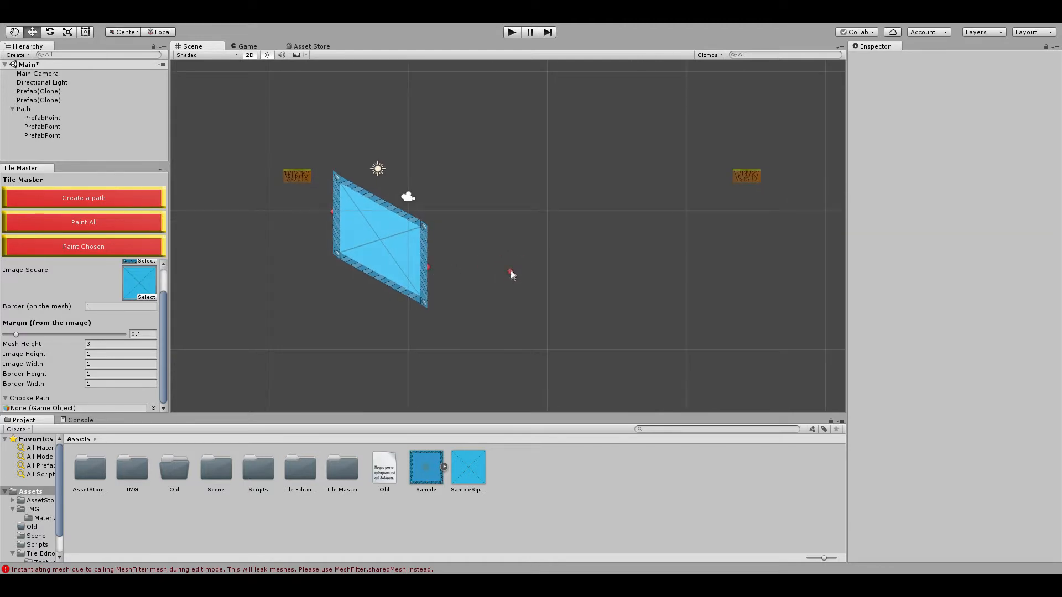
pyautogui.click(577, 276)
pyautogui.click(587, 241)
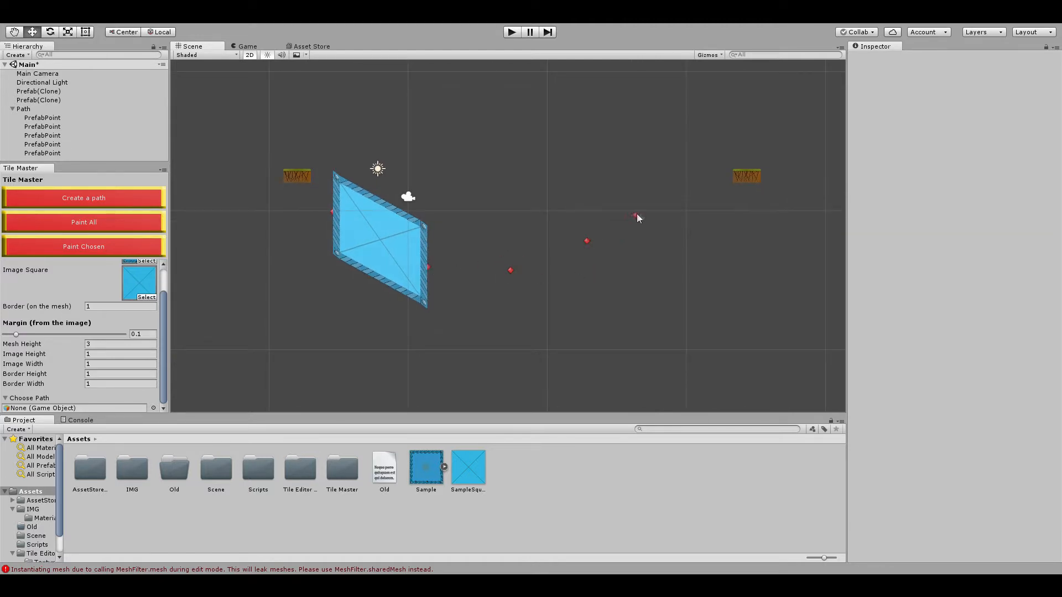
pyautogui.click(120, 224)
# - Add one more path point beyond the path's end, slightly lower than the last one, and repaint with Paint All
pyautogui.moveTo(632, 296); pyautogui.dragTo(549, 314, button='middle')
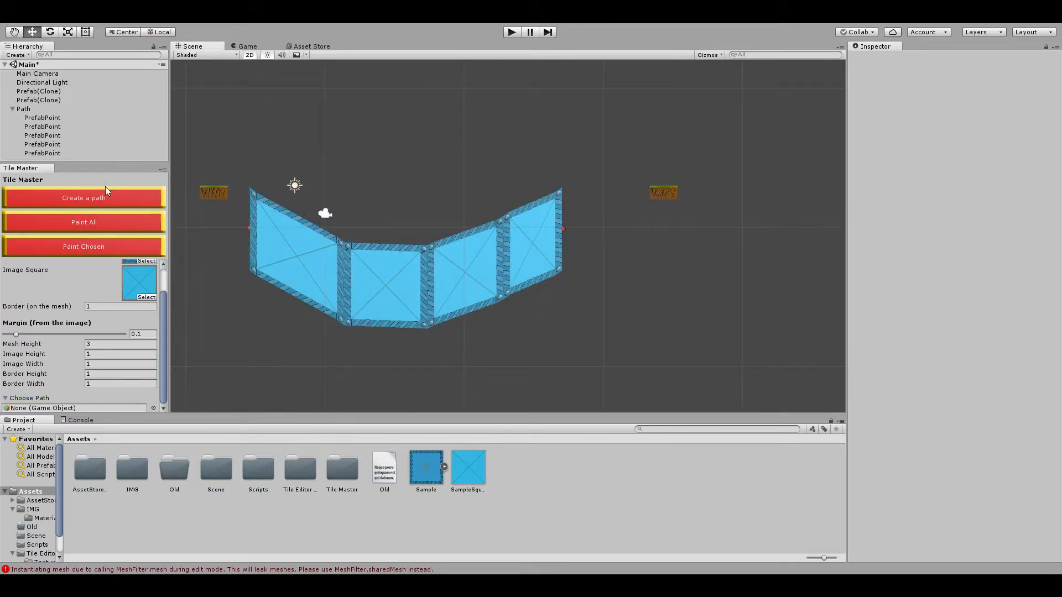
pyautogui.click(611, 237)
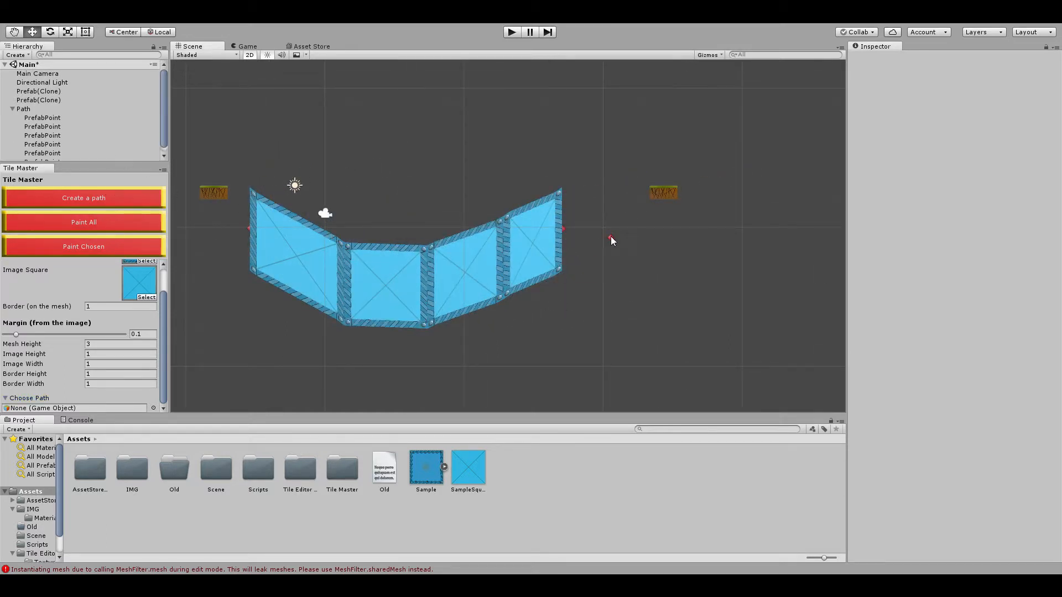
pyautogui.click(163, 217)
pyautogui.moveTo(481, 343); pyautogui.dragTo(621, 347, button='middle')
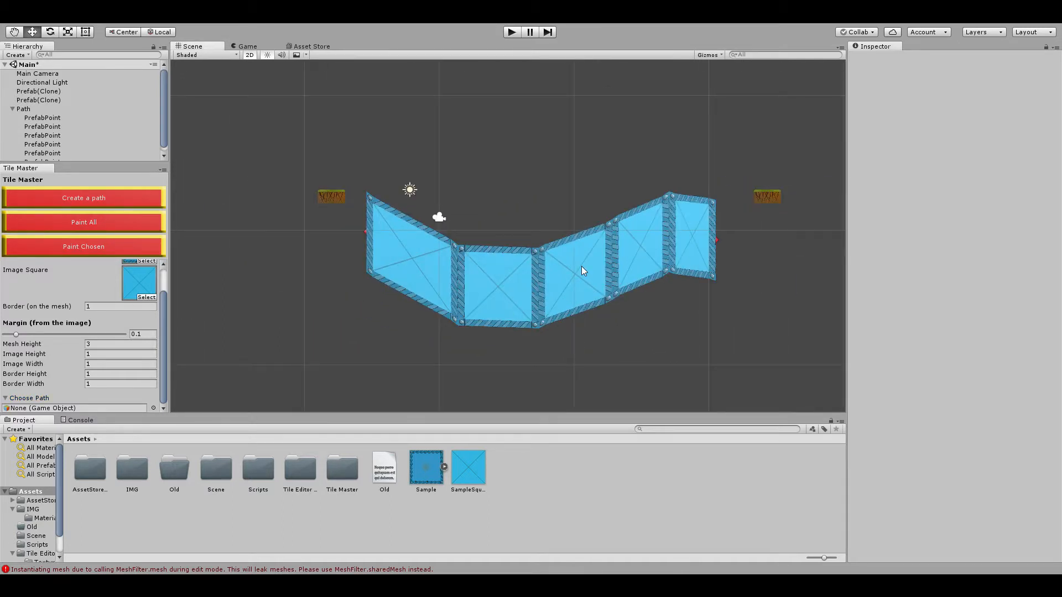
# - Set the Path's Sprite Mesh Height to 2 and repaint it with Paint All
pyautogui.scroll(-2, 464, 332)
pyautogui.moveTo(443, 351); pyautogui.dragTo(443, 321, button='middle')
pyautogui.scroll(6, 443, 321)
pyautogui.click(75, 117)
pyautogui.click(72, 109)
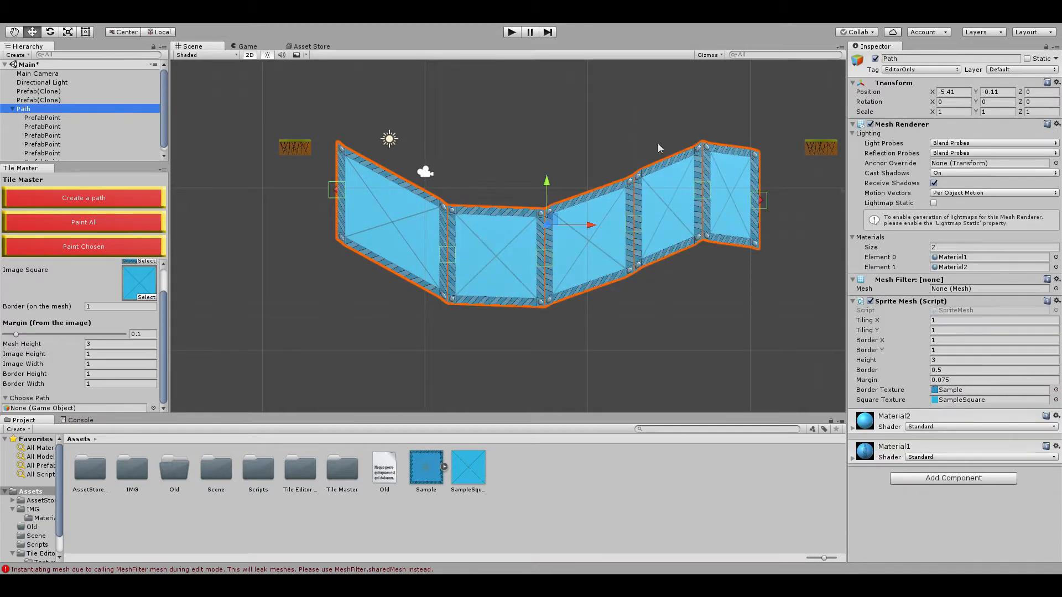
pyautogui.click(953, 360)
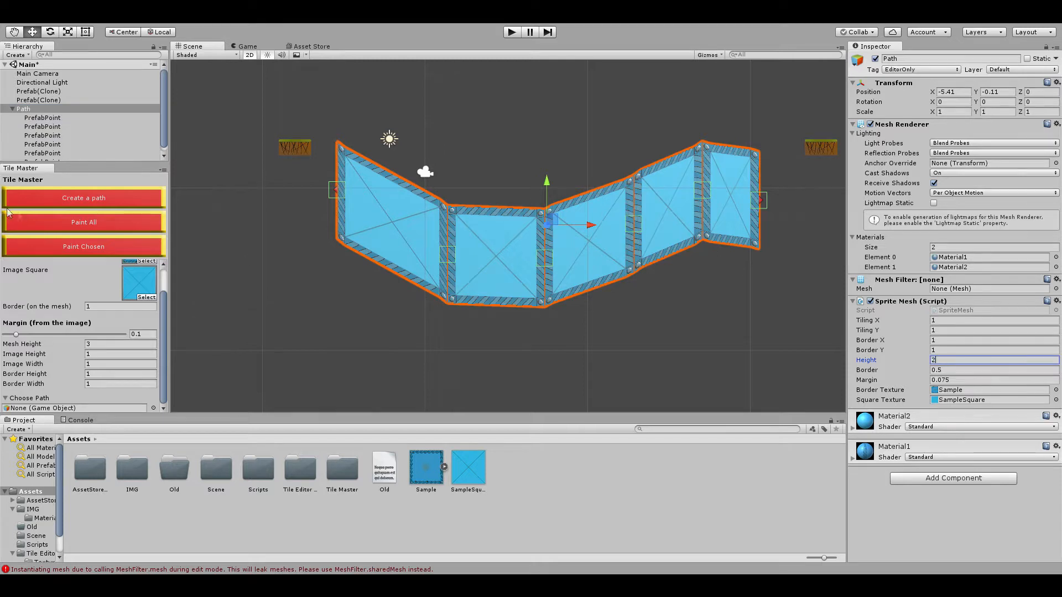
pyautogui.write('2')
pyautogui.click(42, 225)
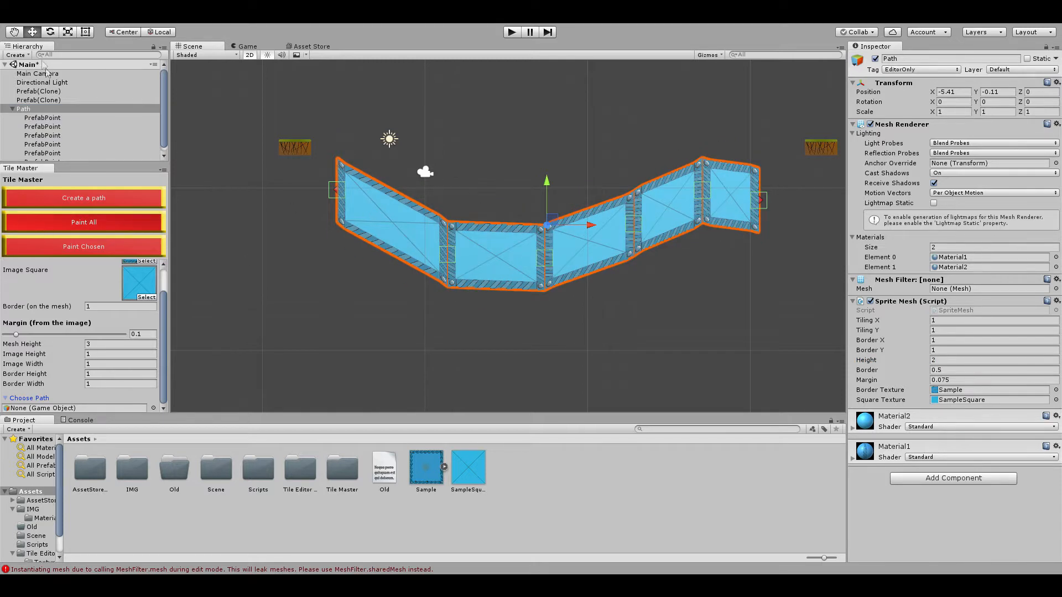
# - Delete the Path's last three PrefabPoints so only its first two segments remain
pyautogui.scroll(-1, 47, 71)
pyautogui.click(11, 105)
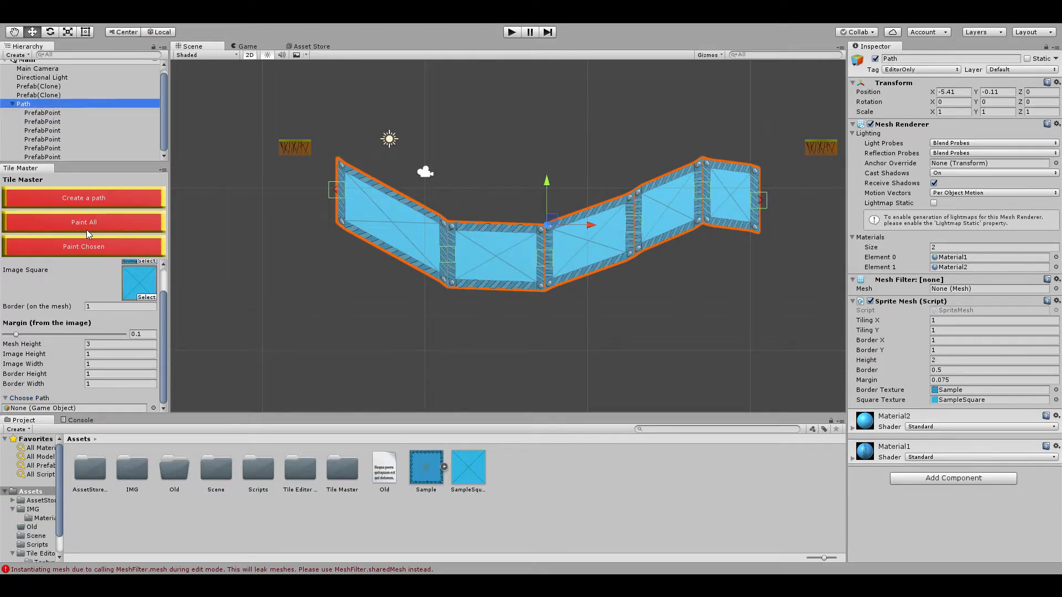
pyautogui.click(12, 104)
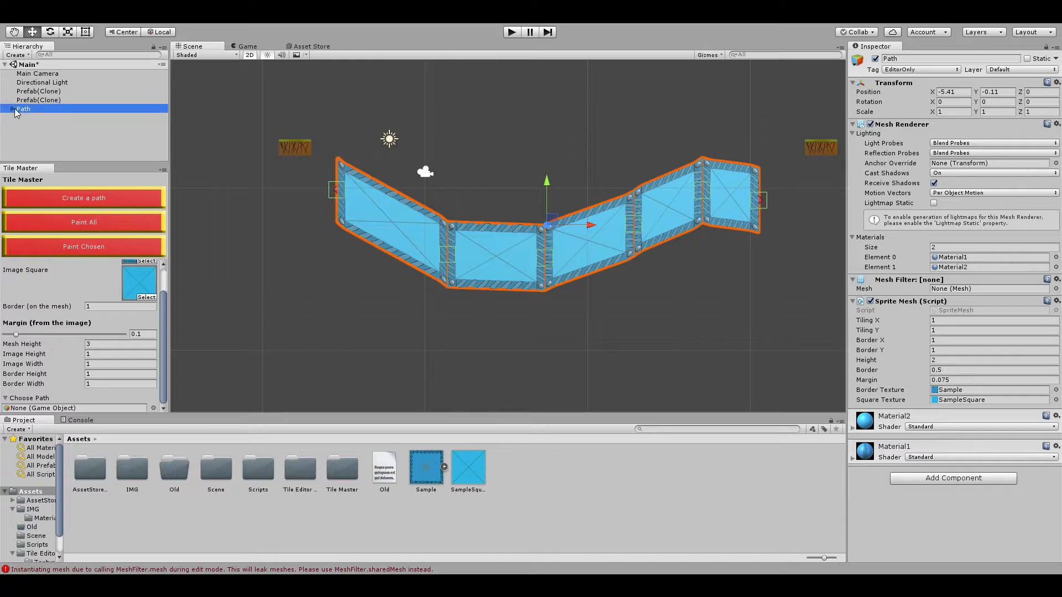
pyautogui.click(12, 109)
pyautogui.scroll(-1, 61, 153)
pyautogui.click(62, 140)
pyautogui.keyDown('shift'); pyautogui.click(64, 157); pyautogui.keyUp('shift')
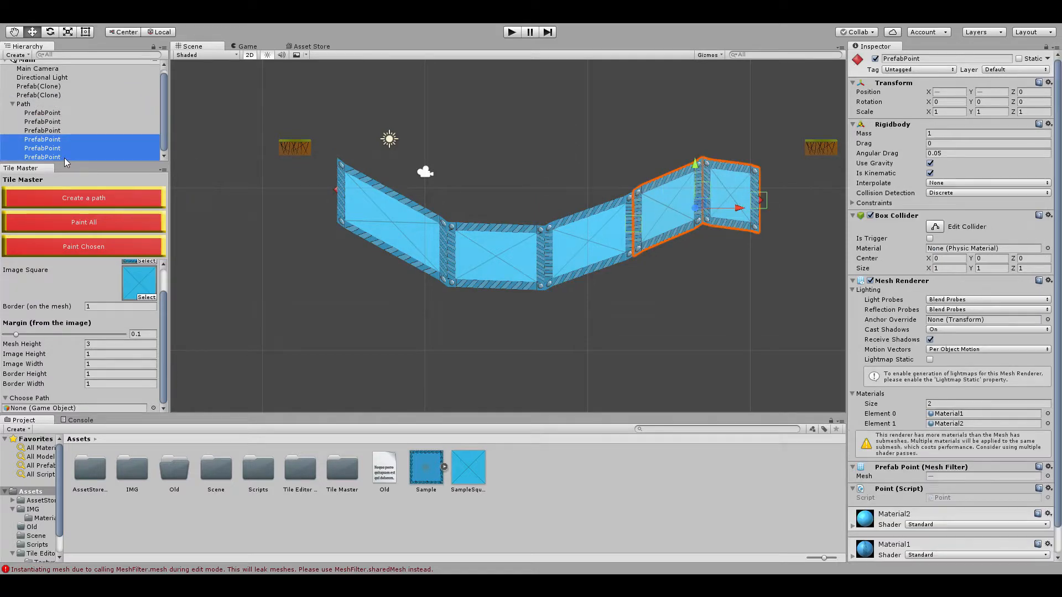
pyautogui.press('Delete')
pyautogui.moveTo(672, 235); pyautogui.dragTo(633, 234, button='middle')
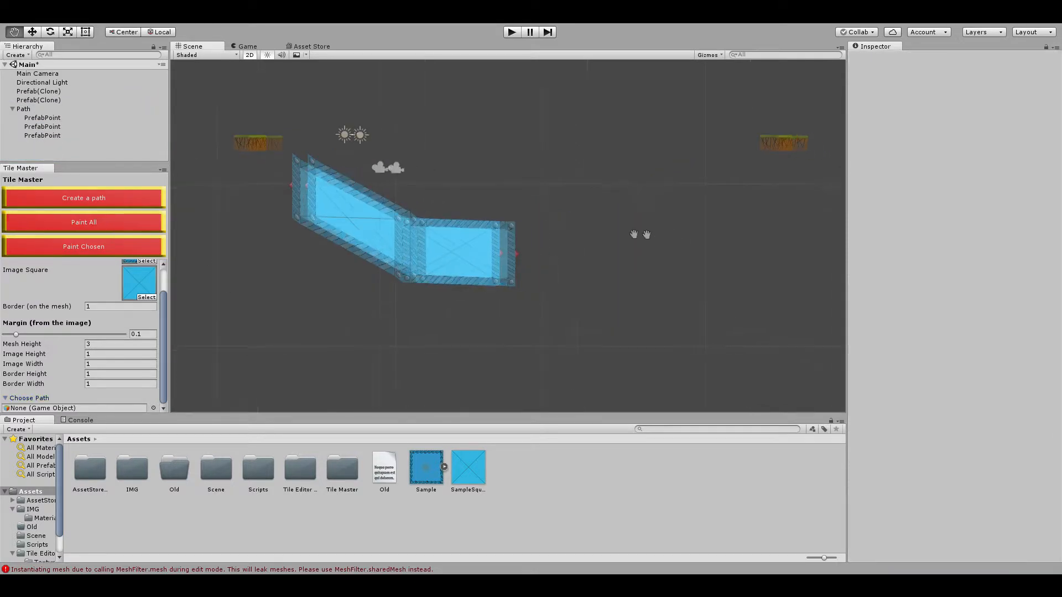
pyautogui.click(38, 109)
pyautogui.click(320, 270)
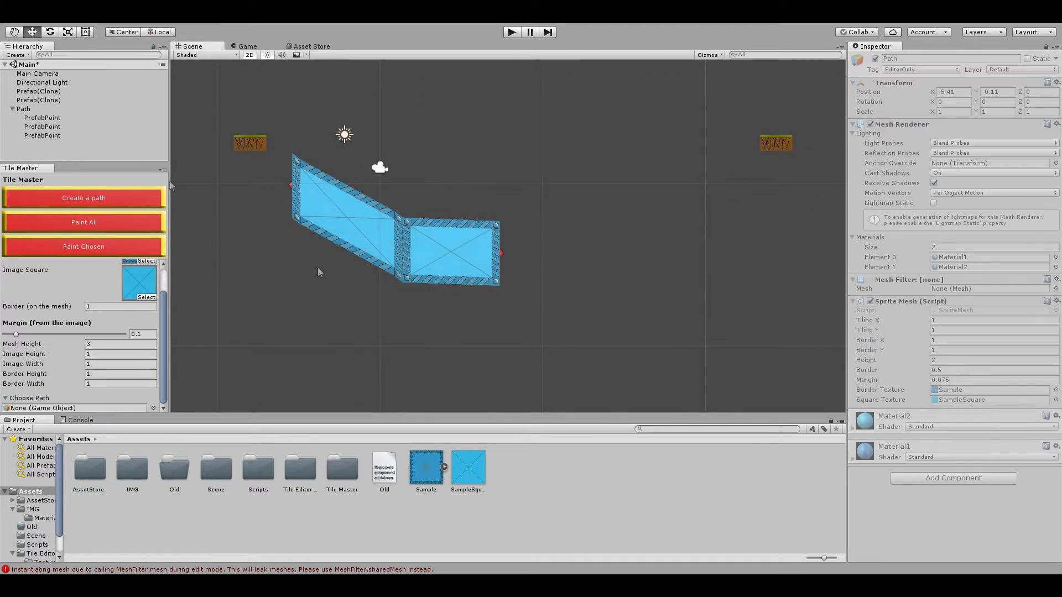
# - Create a second path beyond the first path's end, placed at about X 10.54, Y -4.3
pyautogui.click(66, 192)
pyautogui.click(42, 144)
pyautogui.moveTo(437, 188); pyautogui.dragTo(653, 194)
pyautogui.moveTo(603, 143); pyautogui.dragTo(601, 213)
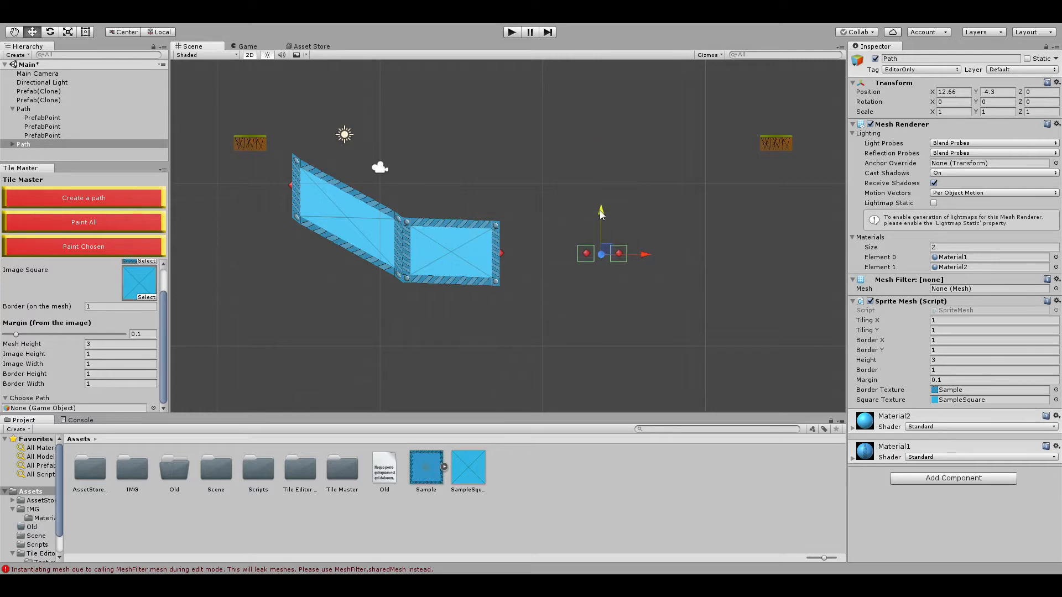
pyautogui.moveTo(645, 253)
pyautogui.mouseDown()
pyautogui.moveTo(610, 254)
pyautogui.moveTo(637, 256)
pyautogui.mouseUp()
pyautogui.click(661, 263)
# - Spread the new path's two starting points apart, add a higher third point beyond them, and paint the path with Paint All
pyautogui.click(586, 253)
pyautogui.click(669, 269)
pyautogui.rightClick(705, 180)
pyautogui.click(84, 222)
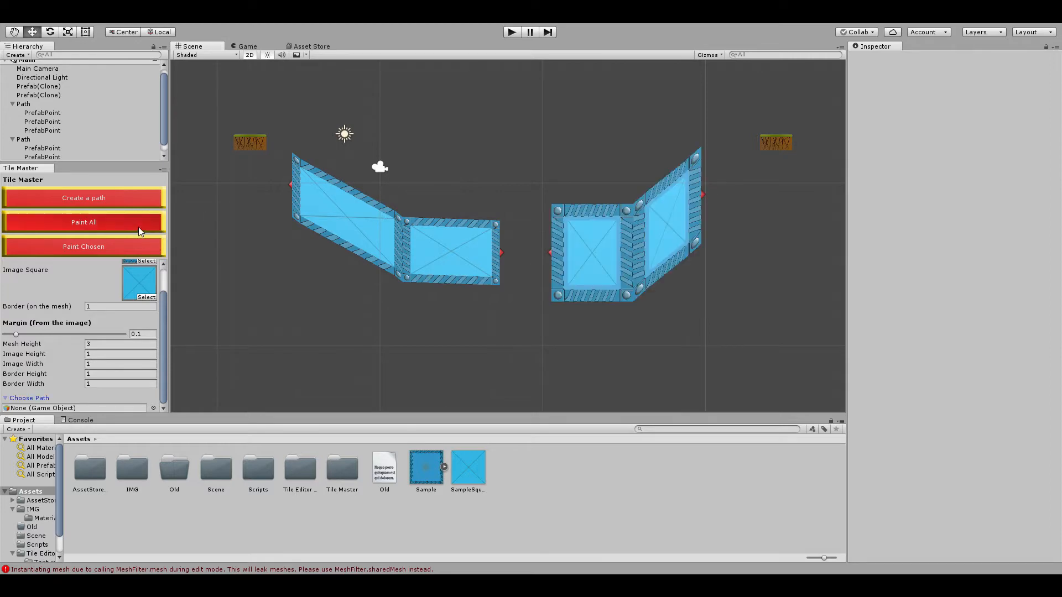
# - Give the second path the first path's Sprite Mesh values of Height 2, Border 0.5 and Margin 0.075, and repaint with Paint All
pyautogui.moveTo(566, 157); pyautogui.dragTo(515, 170, button='middle')
pyautogui.click(41, 148)
pyautogui.click(41, 140)
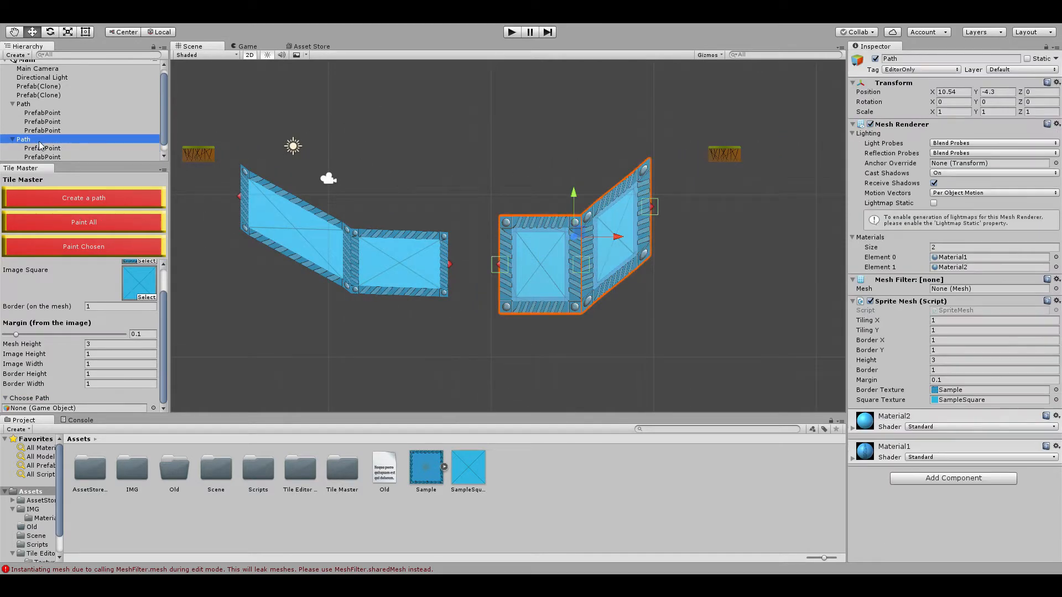
pyautogui.click(64, 105)
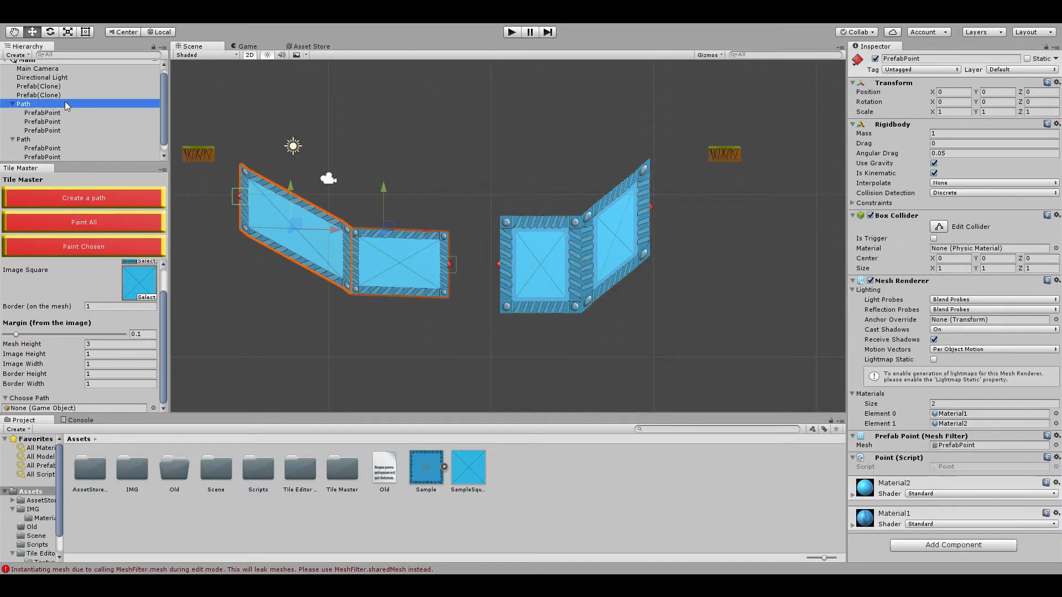
pyautogui.click(1033, 361)
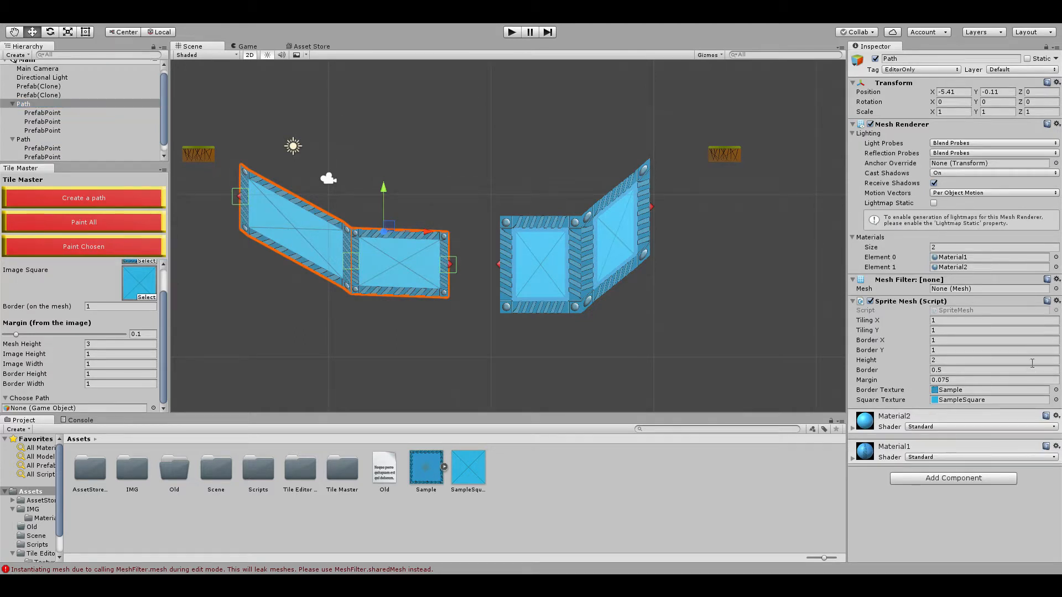
pyautogui.click(64, 140)
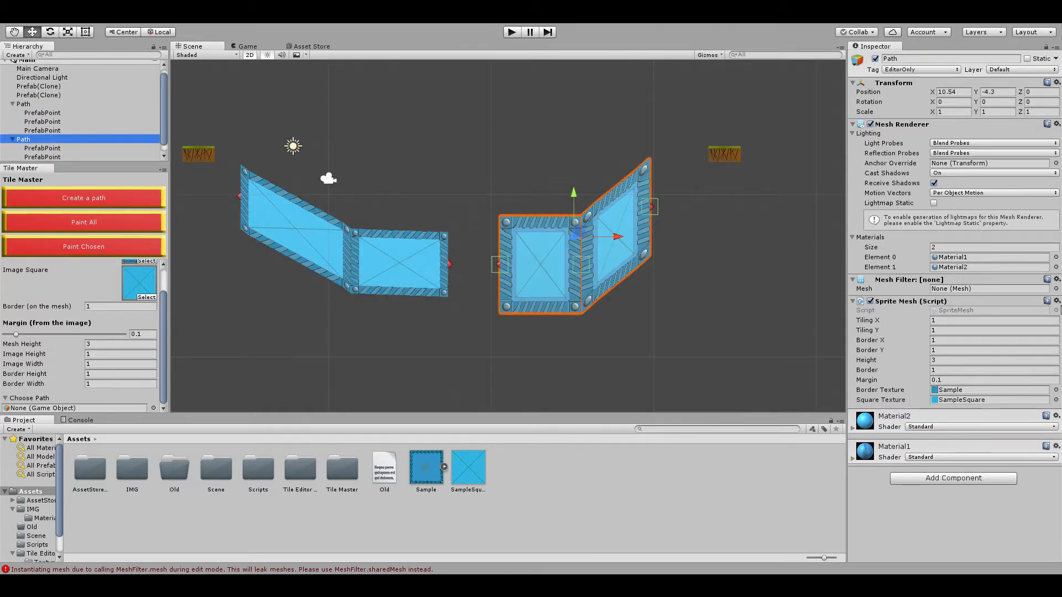
pyautogui.click(151, 220)
pyautogui.moveTo(541, 239); pyautogui.dragTo(497, 214, button='middle')
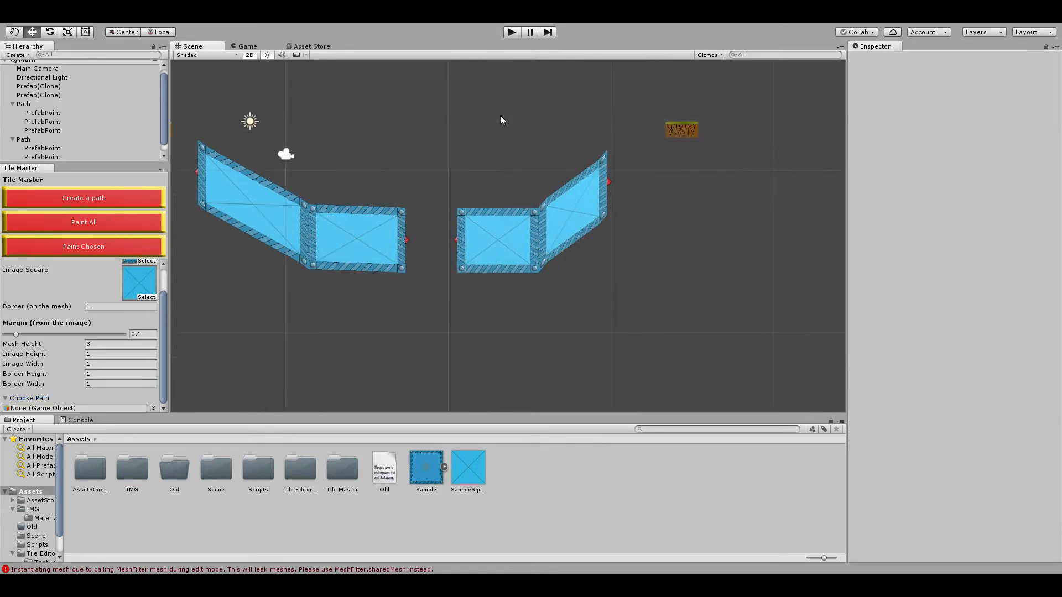
# - Examine both painted paths in the Game view and up close in the Scene view, comparing their borders and tiles
pyautogui.scroll(3, 500, 119)
pyautogui.click(247, 46)
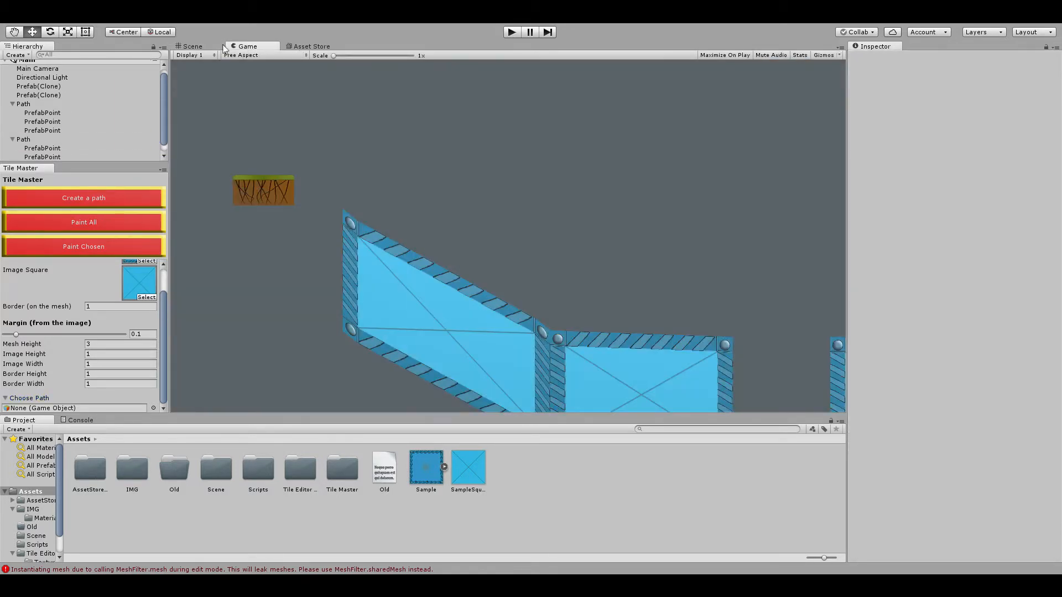
pyautogui.click(205, 49)
pyautogui.moveTo(342, 134); pyautogui.dragTo(578, 182, button='middle')
pyautogui.scroll(-7, 575, 204)
pyautogui.scroll(6, 410, 209)
pyautogui.moveTo(218, 139); pyautogui.dragTo(323, 157, button='middle')
pyautogui.scroll(7, 323, 157)
pyautogui.moveTo(473, 284); pyautogui.dragTo(236, 266, button='middle')
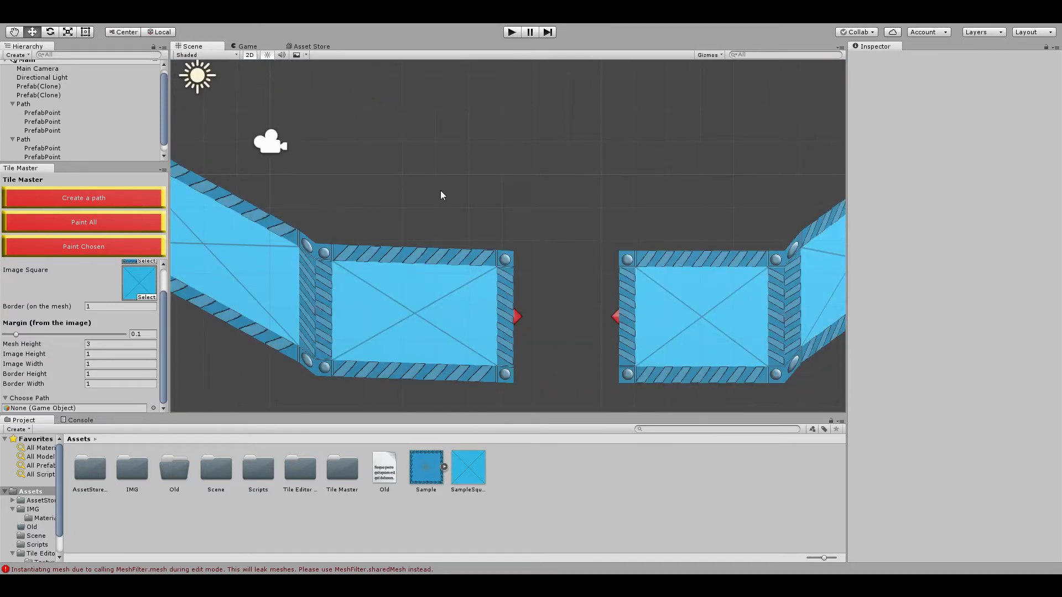
pyautogui.scroll(-6, 440, 190)
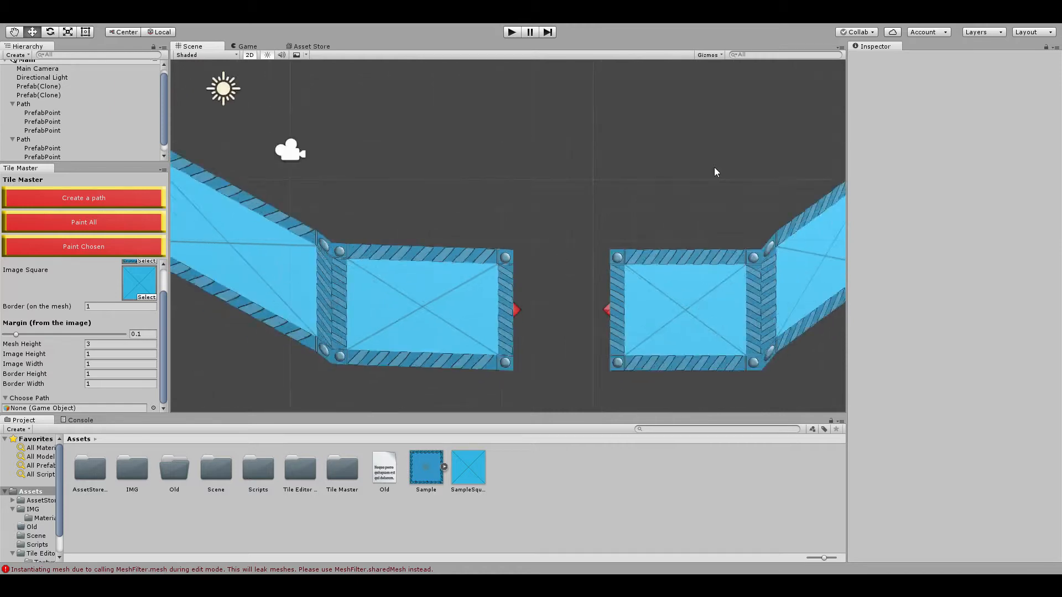
pyautogui.moveTo(708, 188); pyautogui.dragTo(552, 208, button='middle')
pyautogui.scroll(3, 552, 208)
pyautogui.scroll(-2, 552, 208)
# - Insert a path point in the middle of the first path's descending segment and repaint with Paint All
pyautogui.moveTo(394, 181); pyautogui.dragTo(616, 231, button='middle')
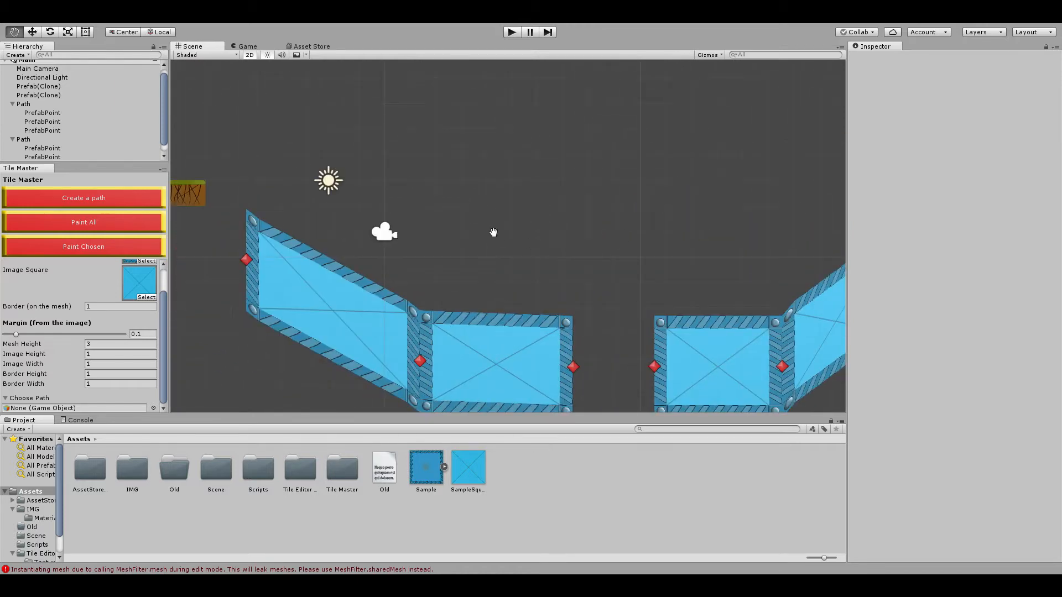
pyautogui.moveTo(468, 246); pyautogui.dragTo(542, 231, button='middle')
pyautogui.rightClick(322, 245)
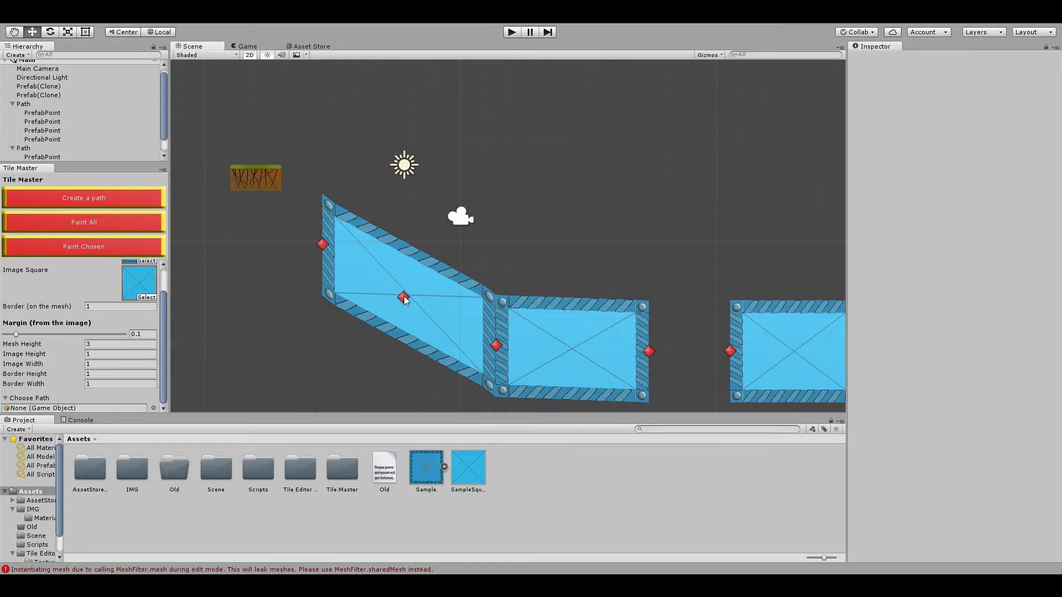
pyautogui.click(149, 230)
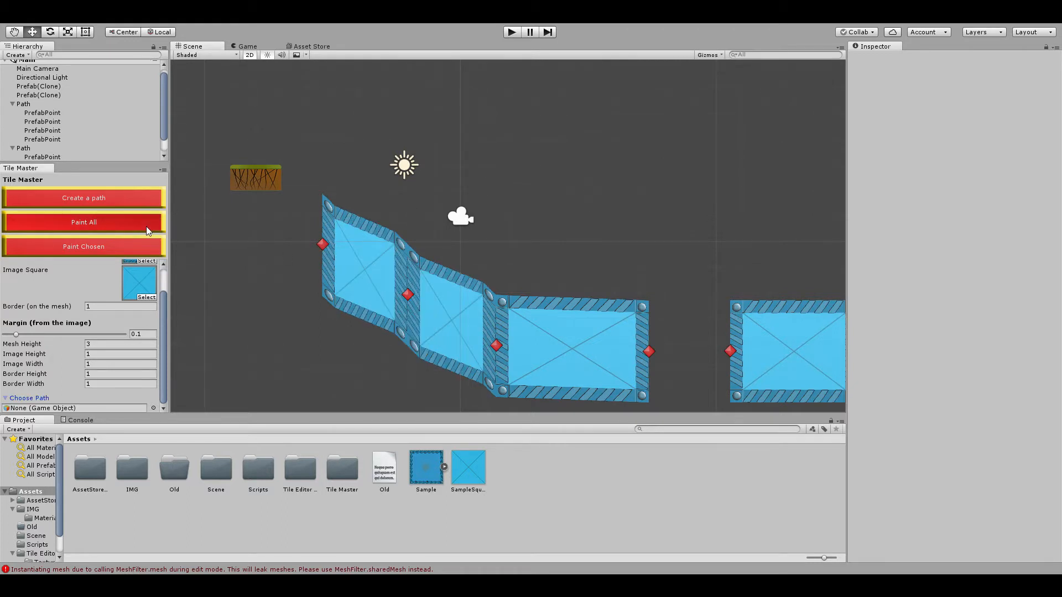
pyautogui.moveTo(486, 248)
pyautogui.mouseDown(button='middle')
pyautogui.moveTo(500, 253)
pyautogui.moveTo(565, 225)
pyautogui.moveTo(582, 196)
pyautogui.mouseUp(button='middle')
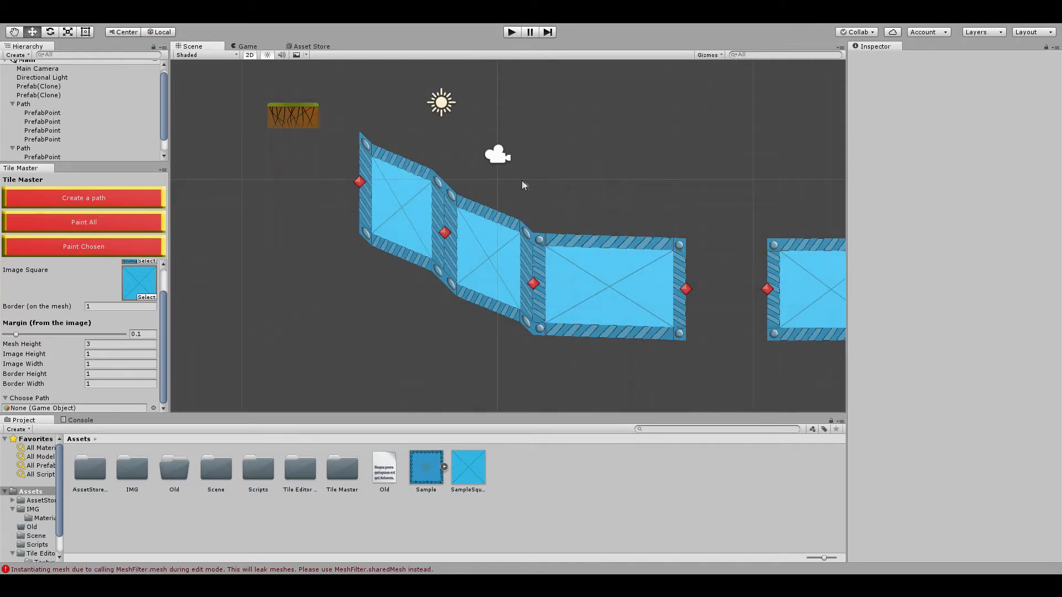
# - Insert a path point in the middle of the second path's rising segment and repaint with Paint All
pyautogui.click(12, 103)
pyautogui.click(27, 118)
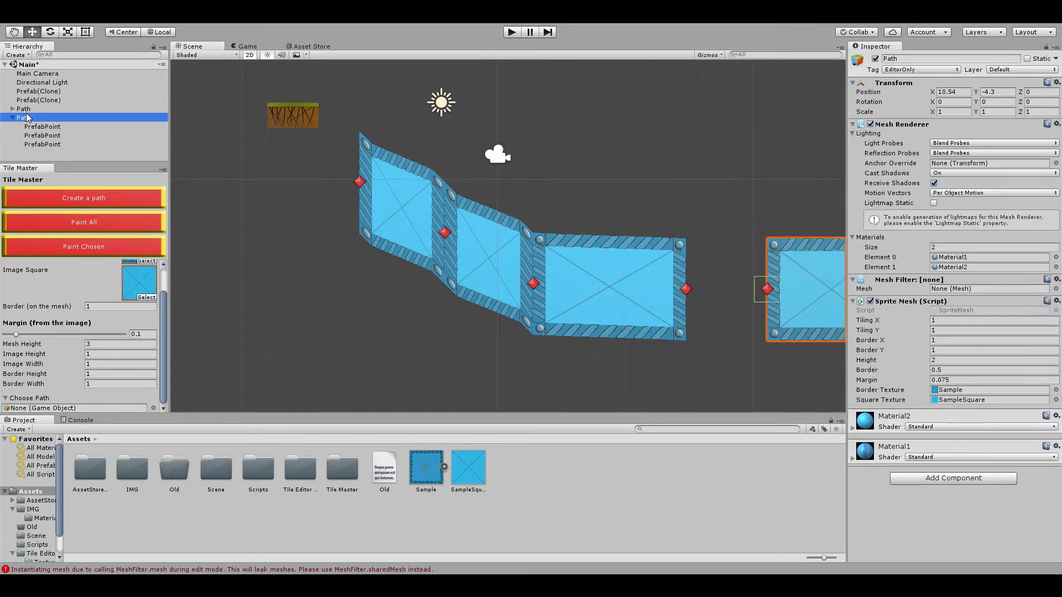
pyautogui.press('f')
pyautogui.scroll(2, 434, 154)
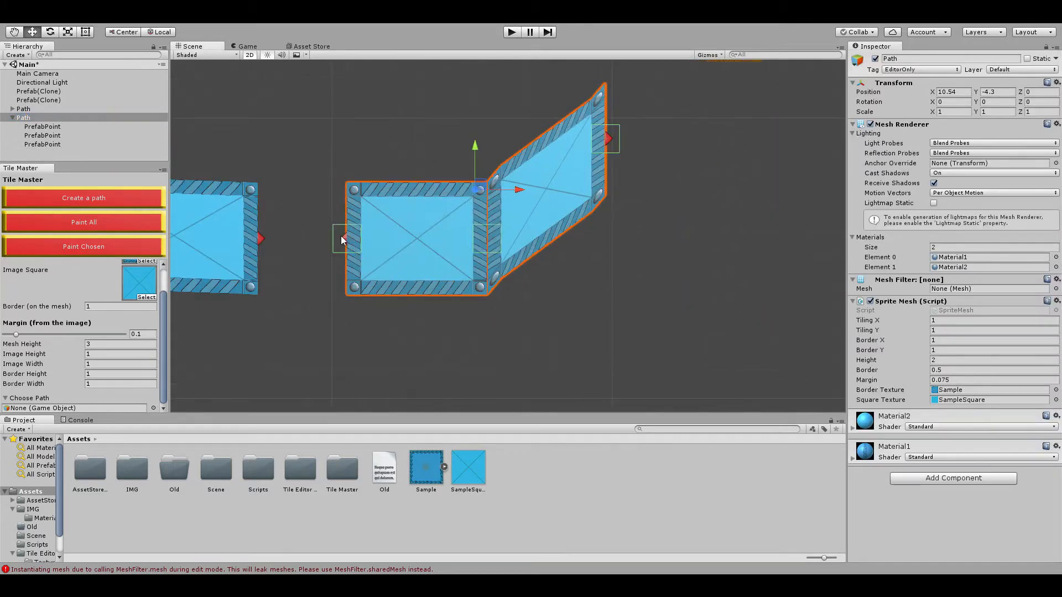
pyautogui.scroll(-5, 341, 235)
pyautogui.click(360, 173)
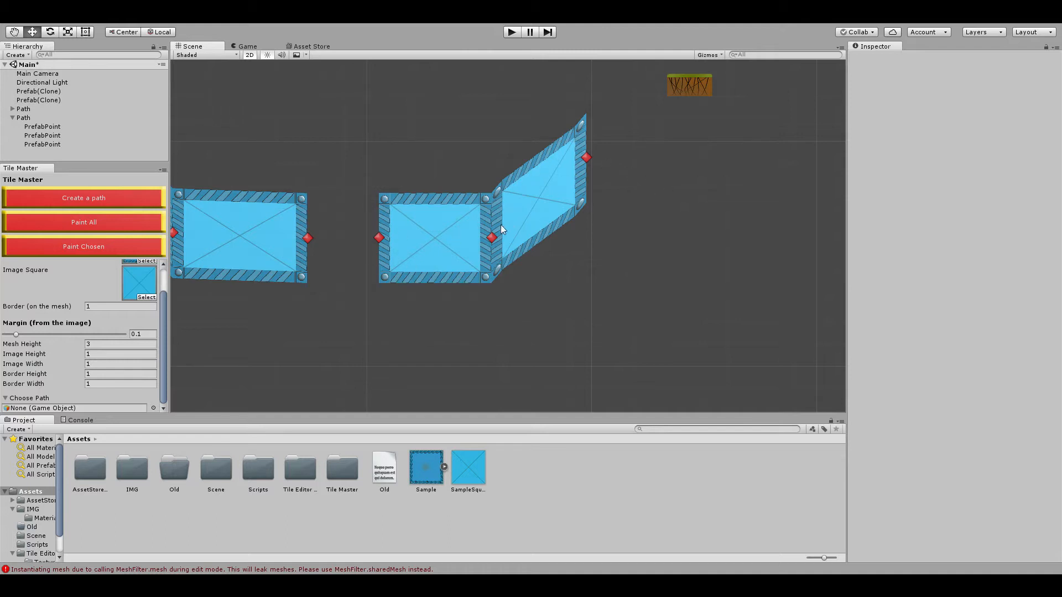
pyautogui.moveTo(493, 237); pyautogui.dragTo(539, 195)
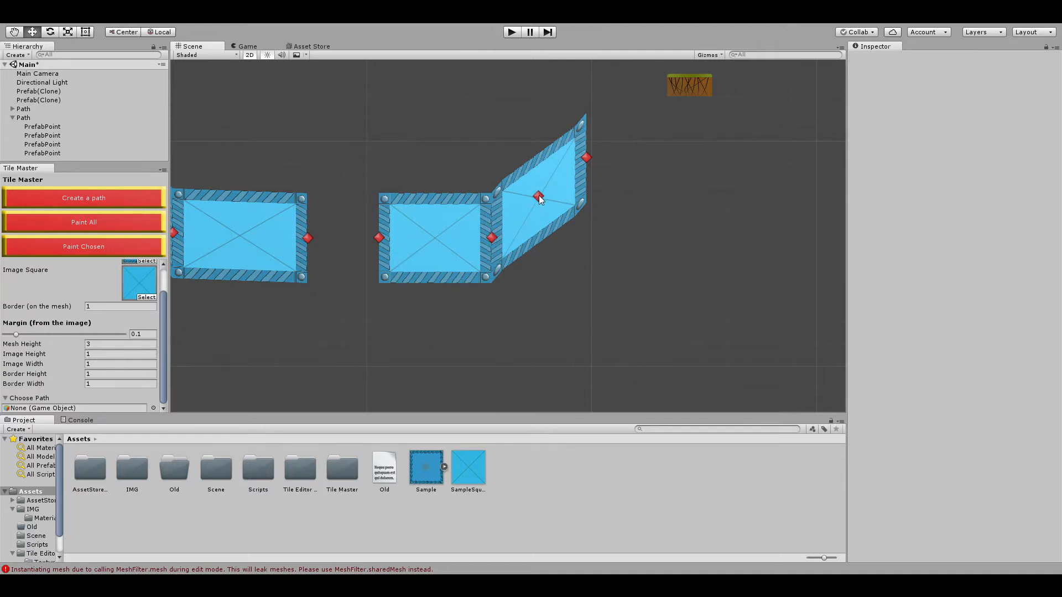
pyautogui.click(129, 228)
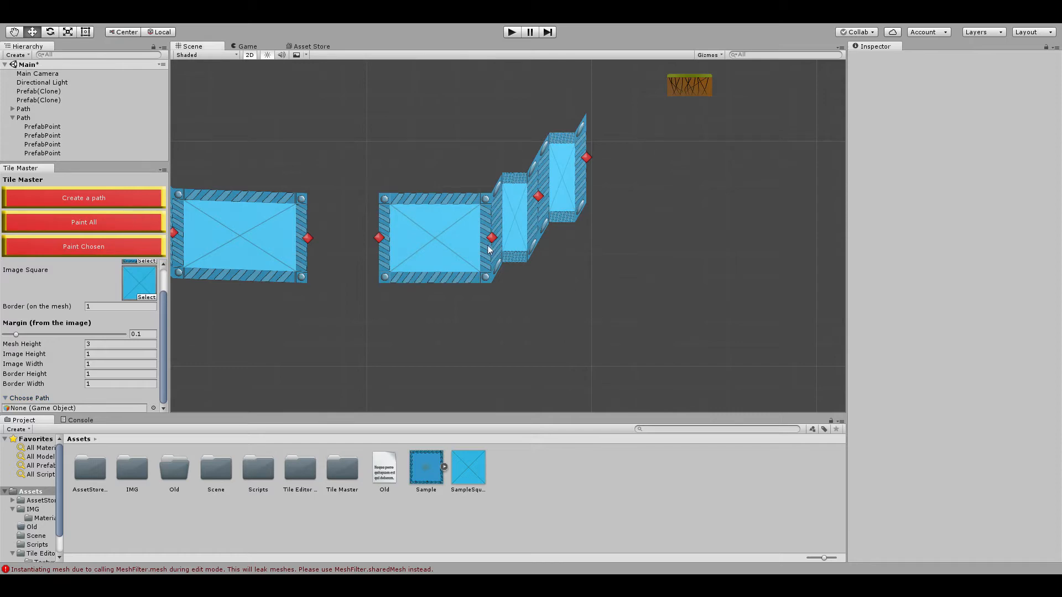
# - Examine the second path's steep, repainted tiles up close and review its Sprite Mesh settings
pyautogui.moveTo(607, 281); pyautogui.dragTo(744, 334, button='middle')
pyautogui.scroll(-3, 745, 333)
pyautogui.moveTo(753, 267); pyautogui.dragTo(662, 302, button='middle')
pyautogui.scroll(6, 609, 227)
pyautogui.scroll(2, 662, 302)
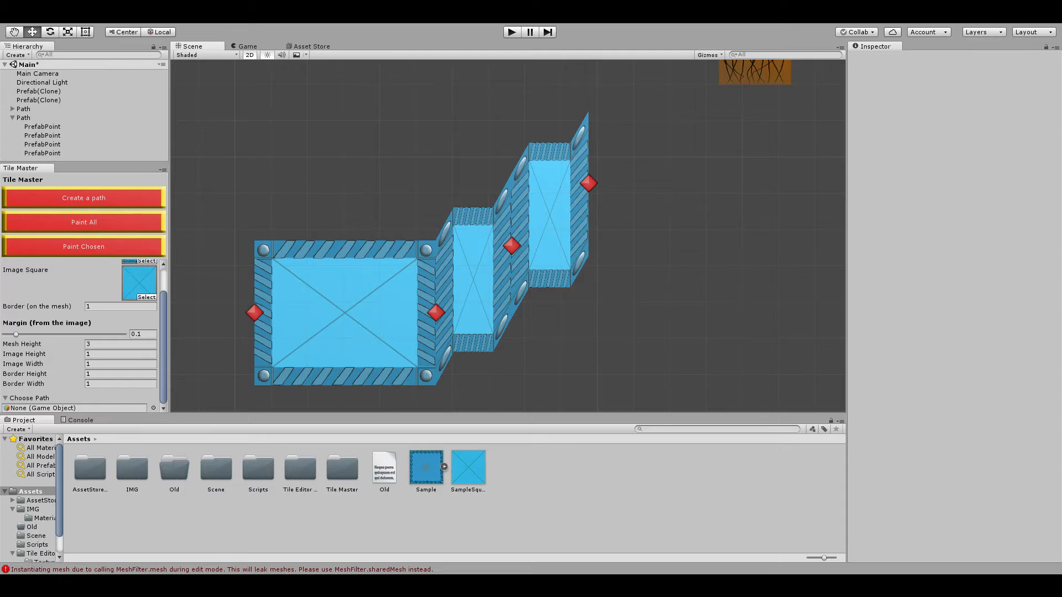
pyautogui.scroll(-3, 610, 177)
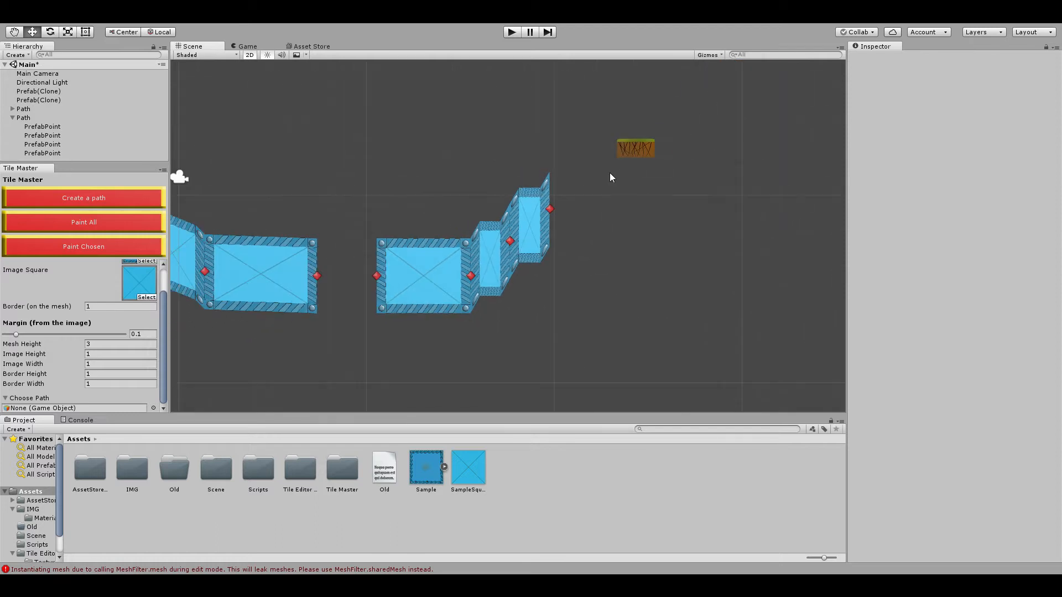
pyautogui.scroll(2, 615, 300)
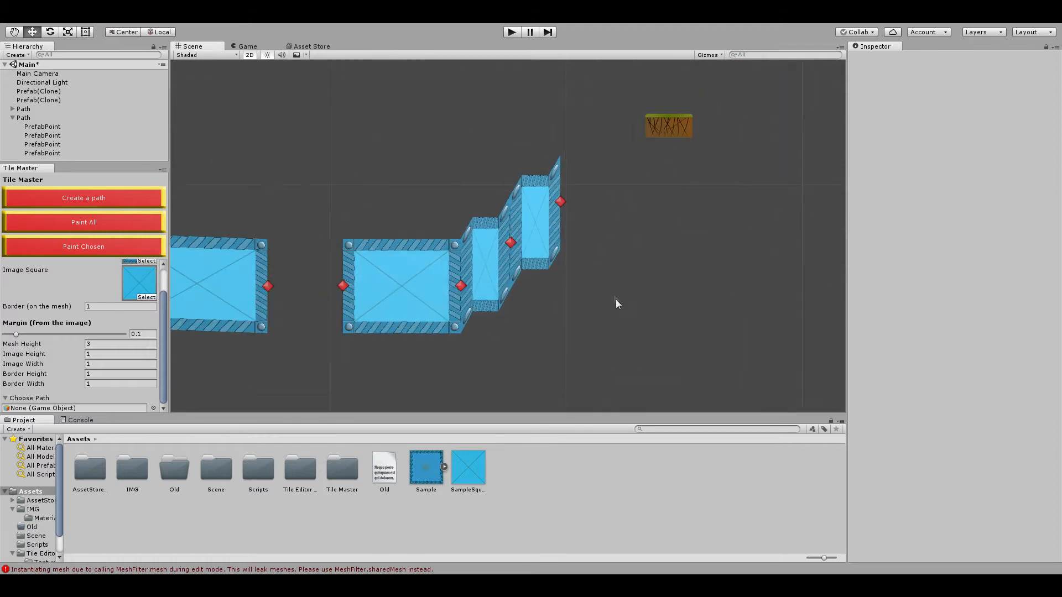
pyautogui.scroll(3, 542, 201)
pyautogui.scroll(1, 429, 252)
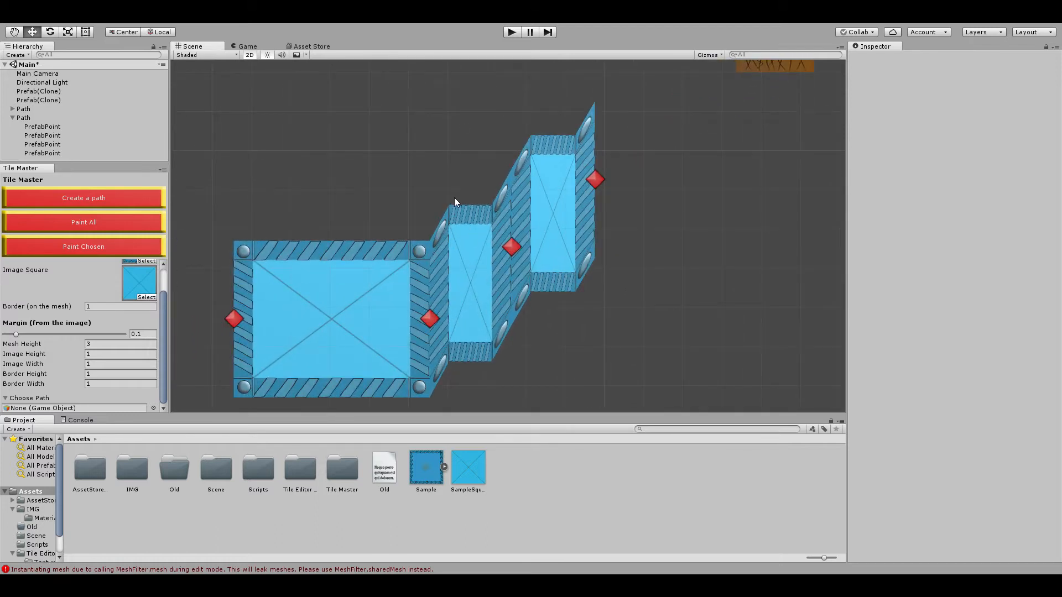
pyautogui.click(530, 227)
pyautogui.click(23, 117)
pyautogui.click(12, 118)
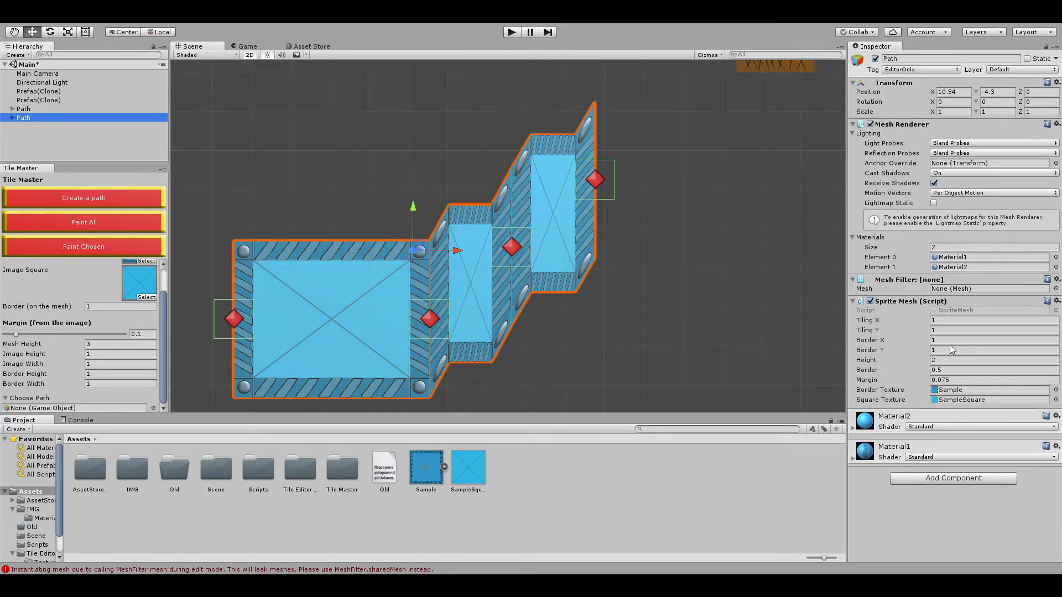
# - Insert a path point in the middle of the first path's nearly flat last segment and repaint with Paint All
pyautogui.scroll(-10, 640, 310)
pyautogui.click(618, 313)
pyautogui.moveTo(393, 380); pyautogui.dragTo(594, 354, button='middle')
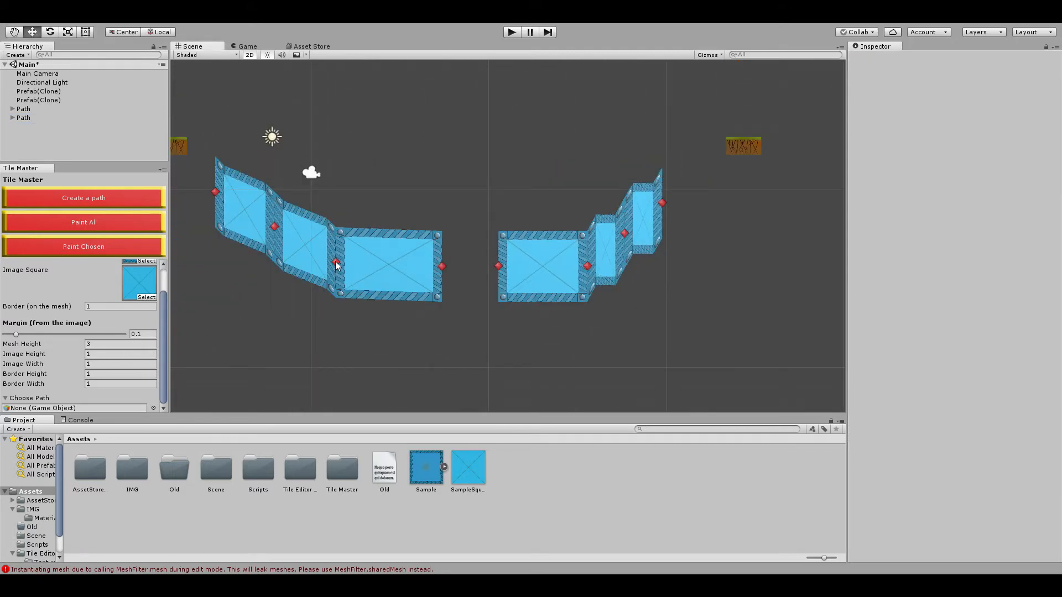
pyautogui.scroll(4, 274, 220)
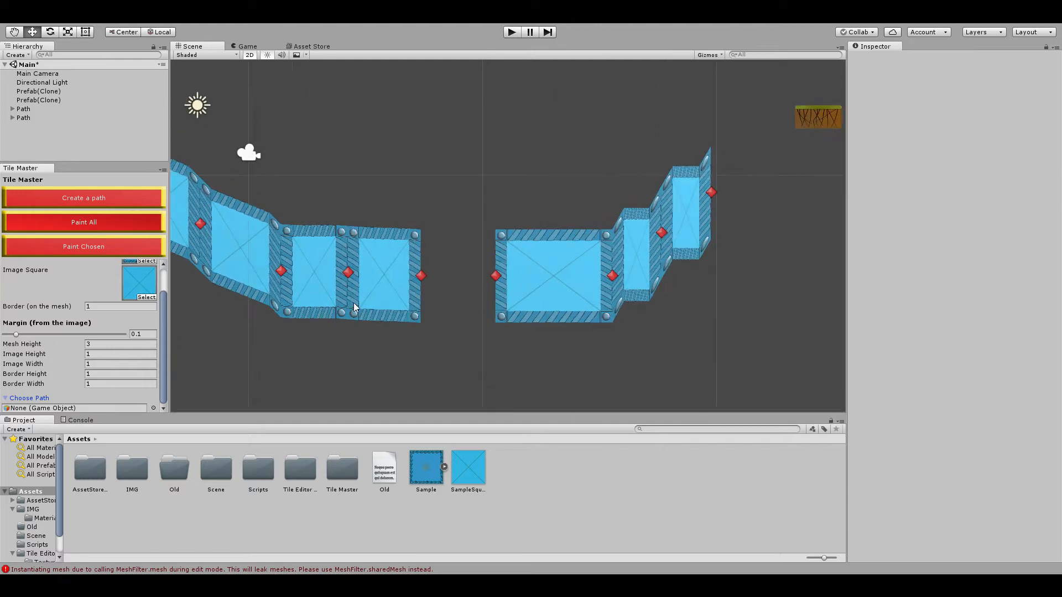
pyautogui.scroll(4, 434, 282)
# - Inspect the subdivided segments of both paths, comparing how the borders and tiles fit on gentle and steep slopes
pyautogui.moveTo(434, 282); pyautogui.dragTo(605, 310, button='middle')
pyautogui.scroll(4, 604, 310)
pyautogui.moveTo(652, 168); pyautogui.dragTo(470, 226, button='middle')
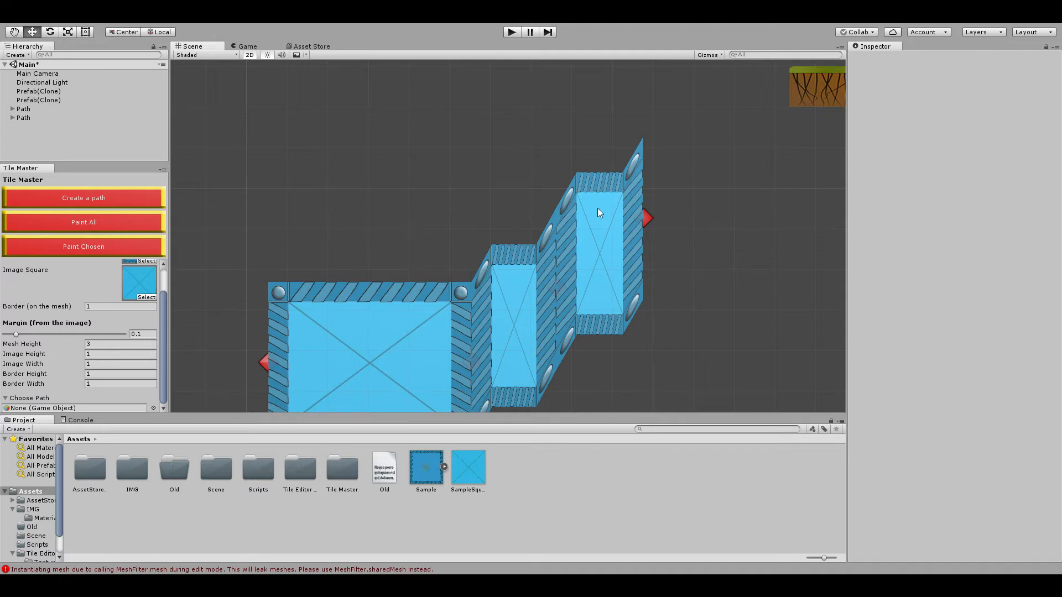
pyautogui.scroll(-2, 349, 178)
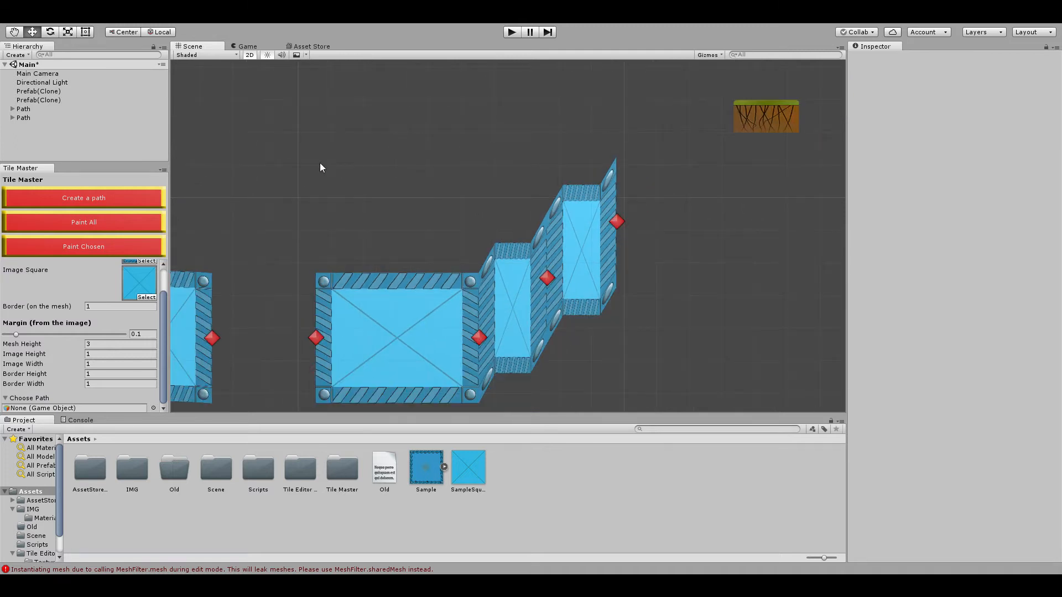
pyautogui.moveTo(320, 163); pyautogui.dragTo(695, 162, button='middle')
pyautogui.scroll(-6, 694, 162)
pyautogui.moveTo(524, 167); pyautogui.dragTo(593, 164, button='middle')
pyautogui.scroll(3, 598, 184)
# - Select the first path's first PrefabPoint and display the rendering statistics in the Game view
pyautogui.click(429, 253)
pyautogui.click(249, 46)
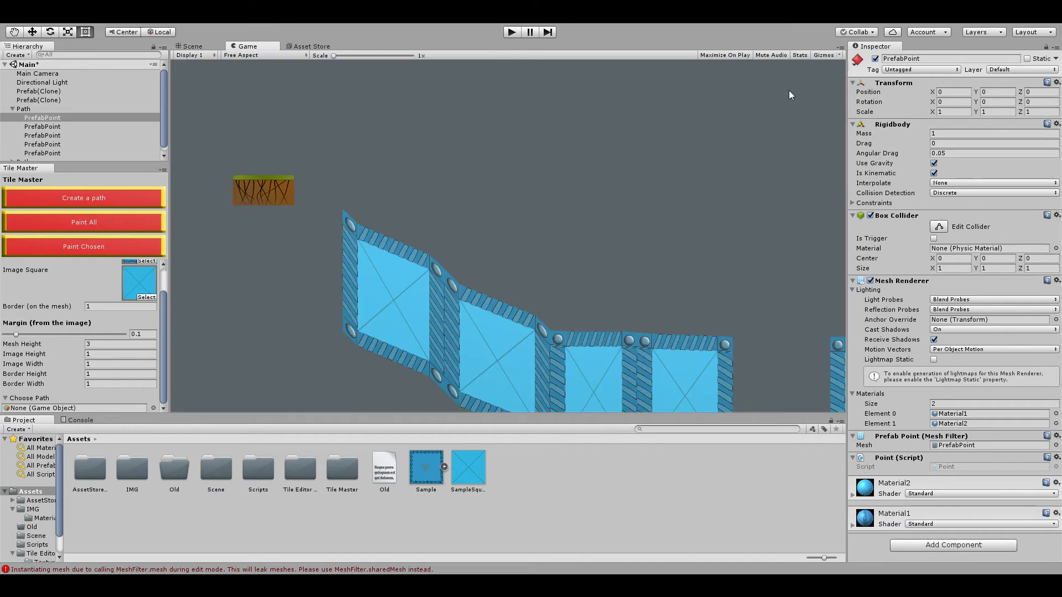
pyautogui.click(800, 55)
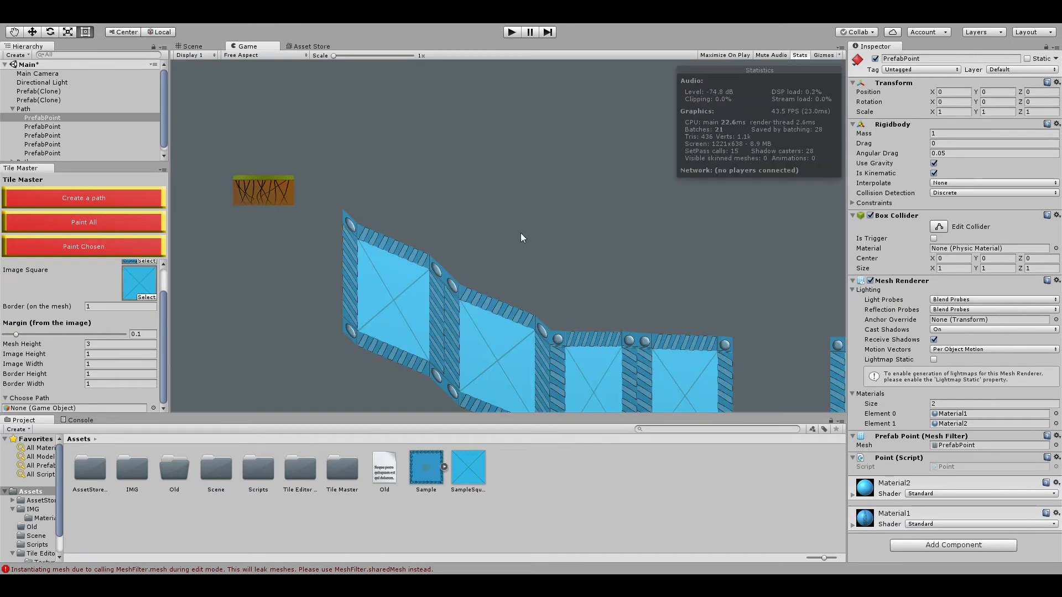
# - Deactivate both Prefab(Clone) ground sprites together so that only the painted paths count in the rendering statistics
pyautogui.click(195, 46)
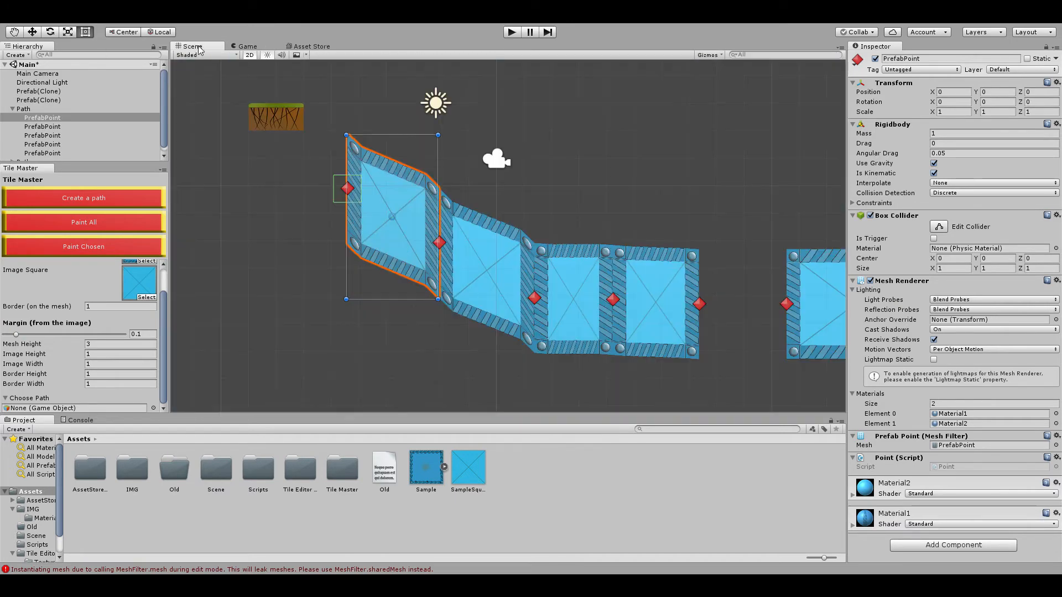
pyautogui.click(37, 91)
pyautogui.keyDown('shift'); pyautogui.click(37, 99); pyautogui.keyUp('shift')
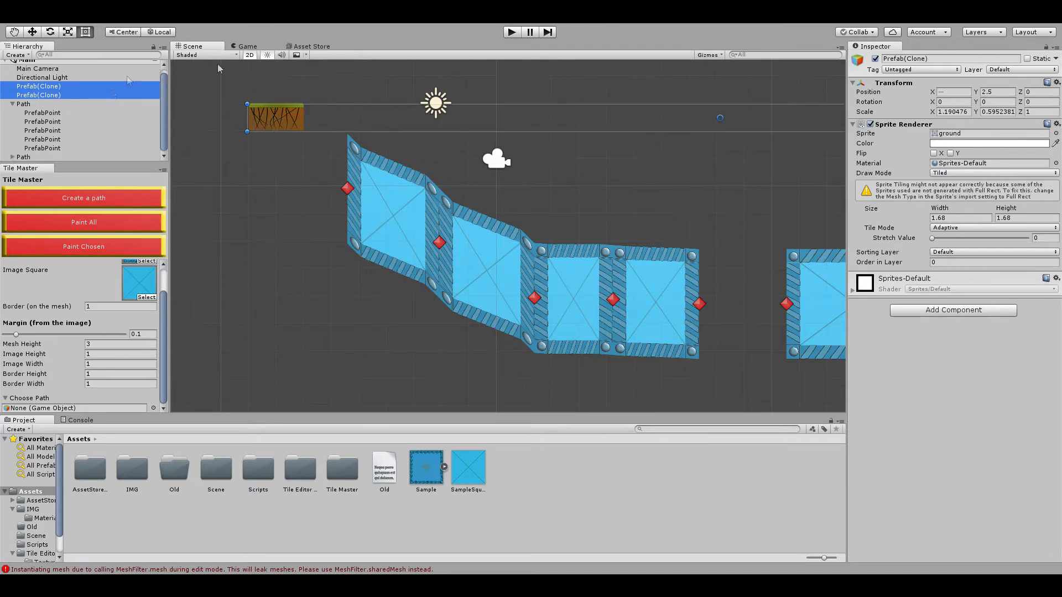
pyautogui.click(260, 46)
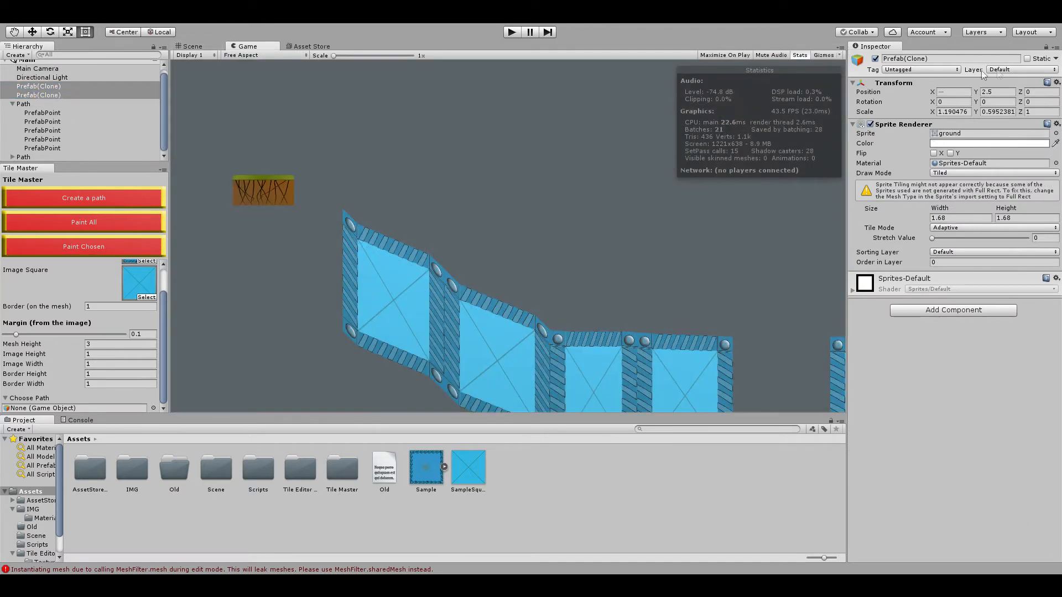
pyautogui.click(875, 58)
# - Clear the selection, examine both paths in the Scene view and compare them with the Game view's rendering statistics
pyautogui.click(197, 47)
pyautogui.scroll(-3, 394, 224)
pyautogui.moveTo(705, 228); pyautogui.dragTo(377, 177, button='middle')
pyautogui.moveTo(531, 163); pyautogui.dragTo(632, 184, button='middle')
pyautogui.click(578, 183)
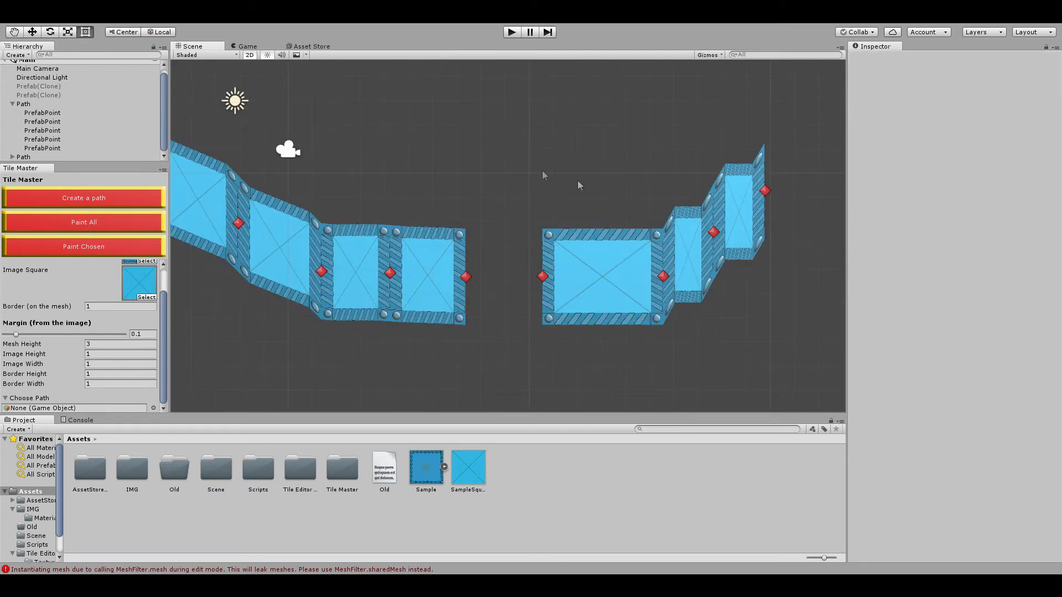
pyautogui.click(258, 47)
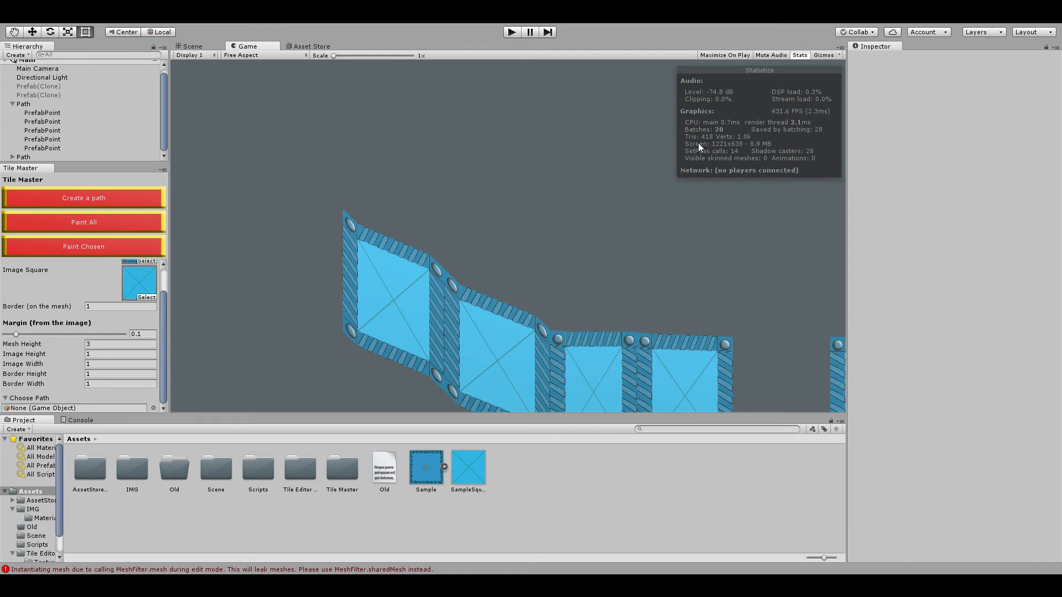
pyautogui.click(194, 46)
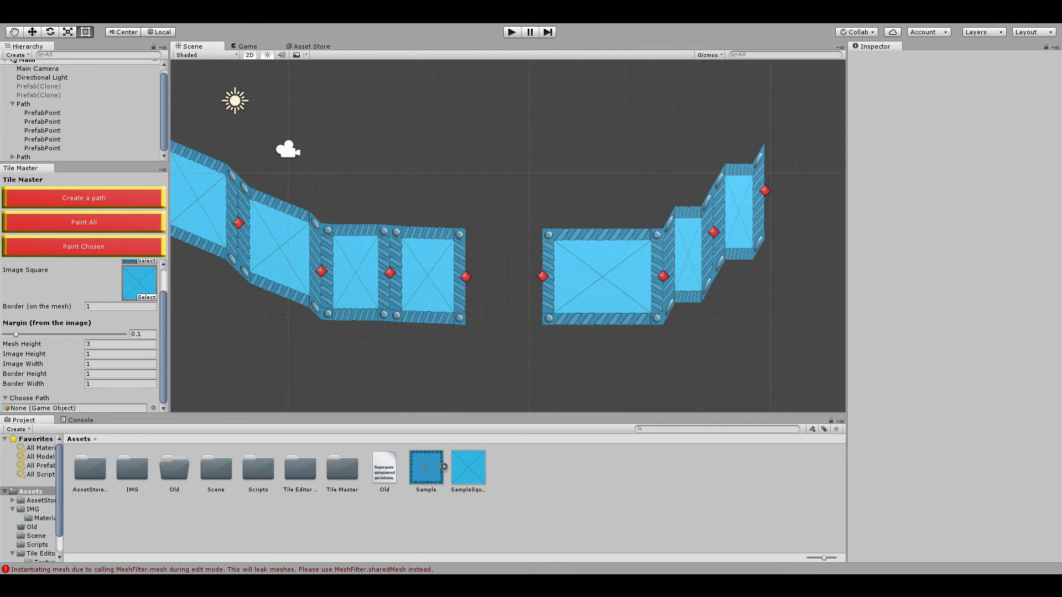
pyautogui.click(246, 46)
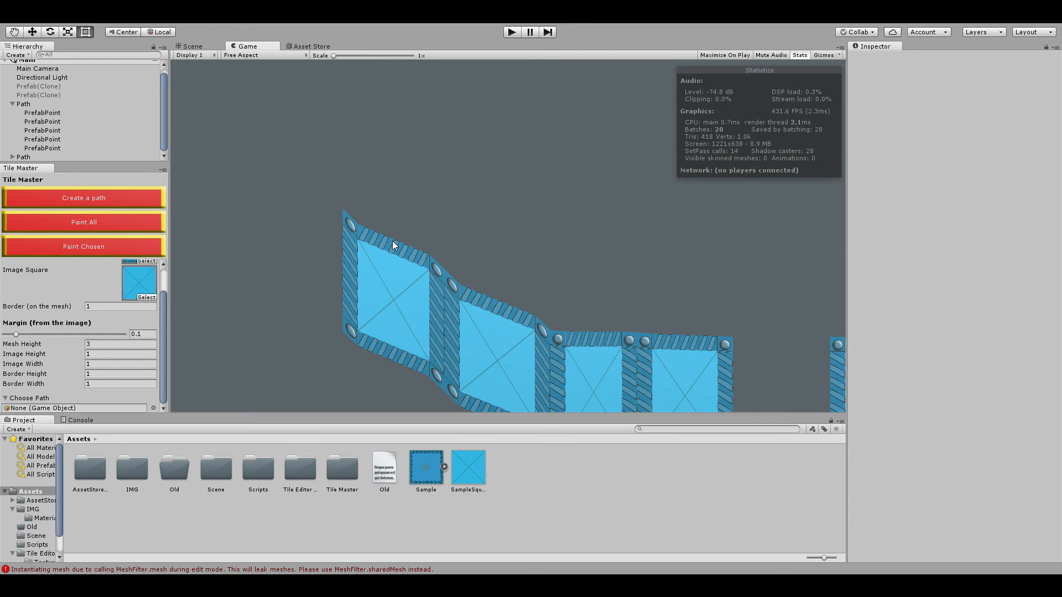
# - Return to the first path in the Scene view and enlarge the Hierarchy area to fit the whole object list
pyautogui.click(194, 46)
pyautogui.scroll(5, 401, 163)
pyautogui.moveTo(401, 163); pyautogui.dragTo(578, 122, button='middle')
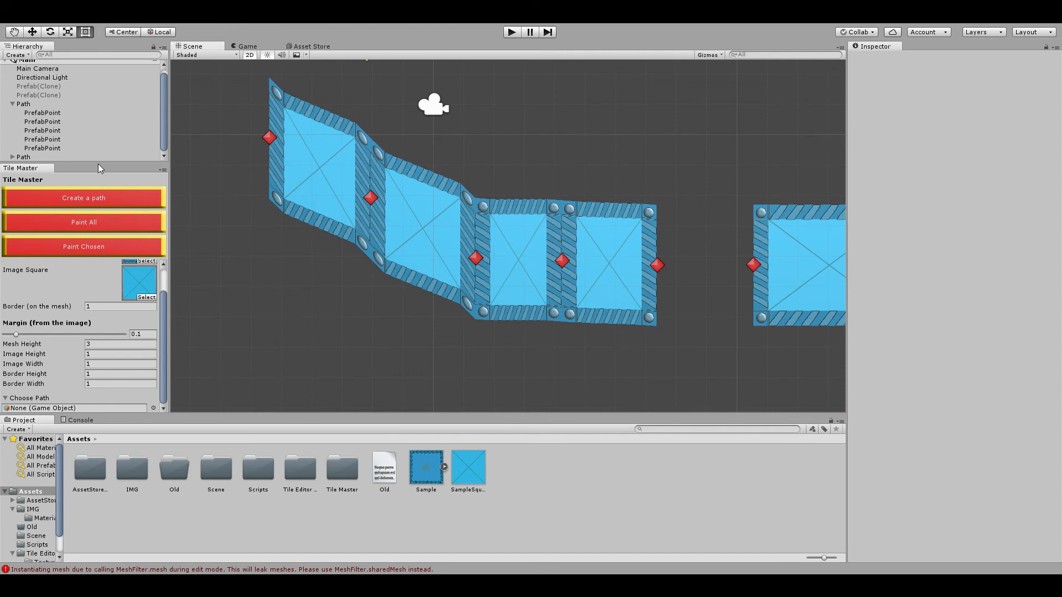
pyautogui.moveTo(98, 163); pyautogui.dragTo(105, 189)
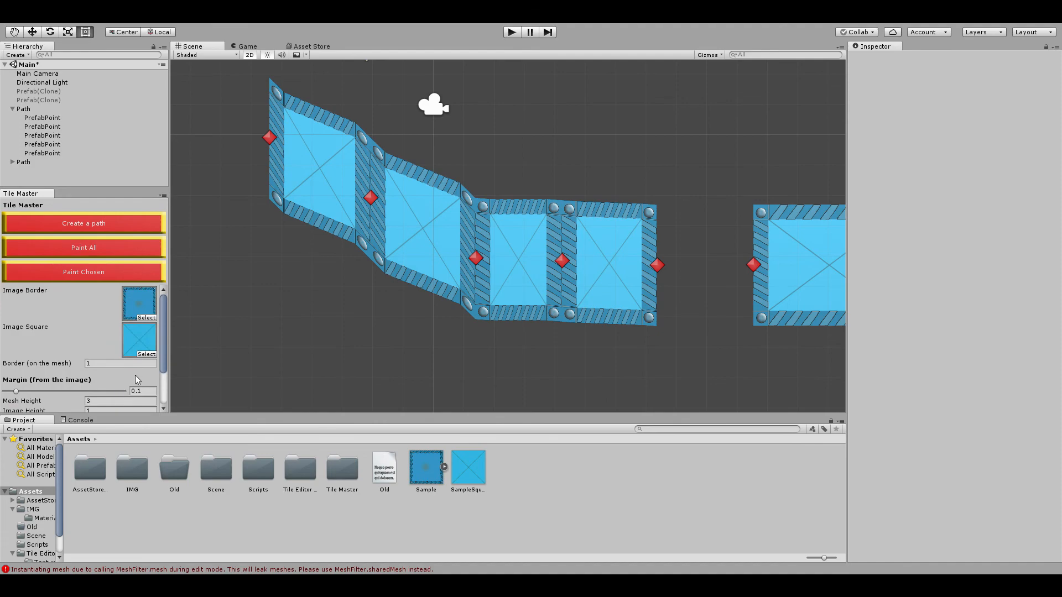